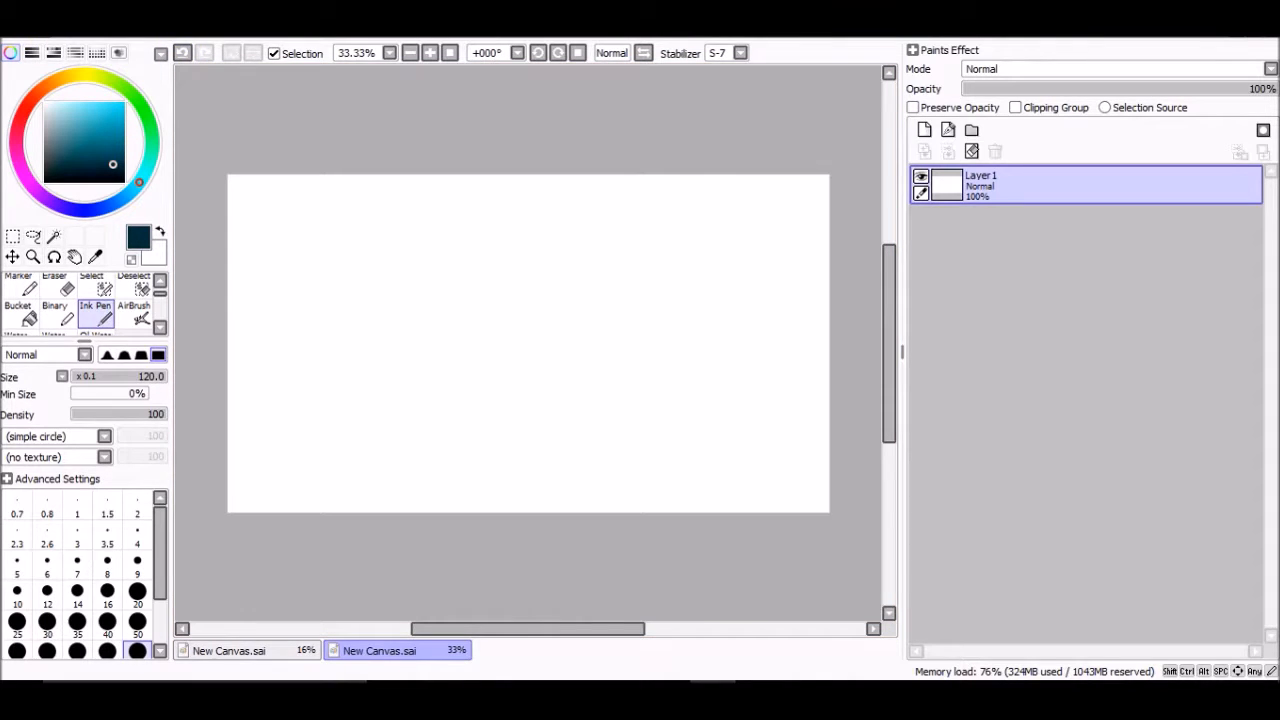
Open the pencil sketch image 20160727_180324 from the Documents folder.
click(20, 30)
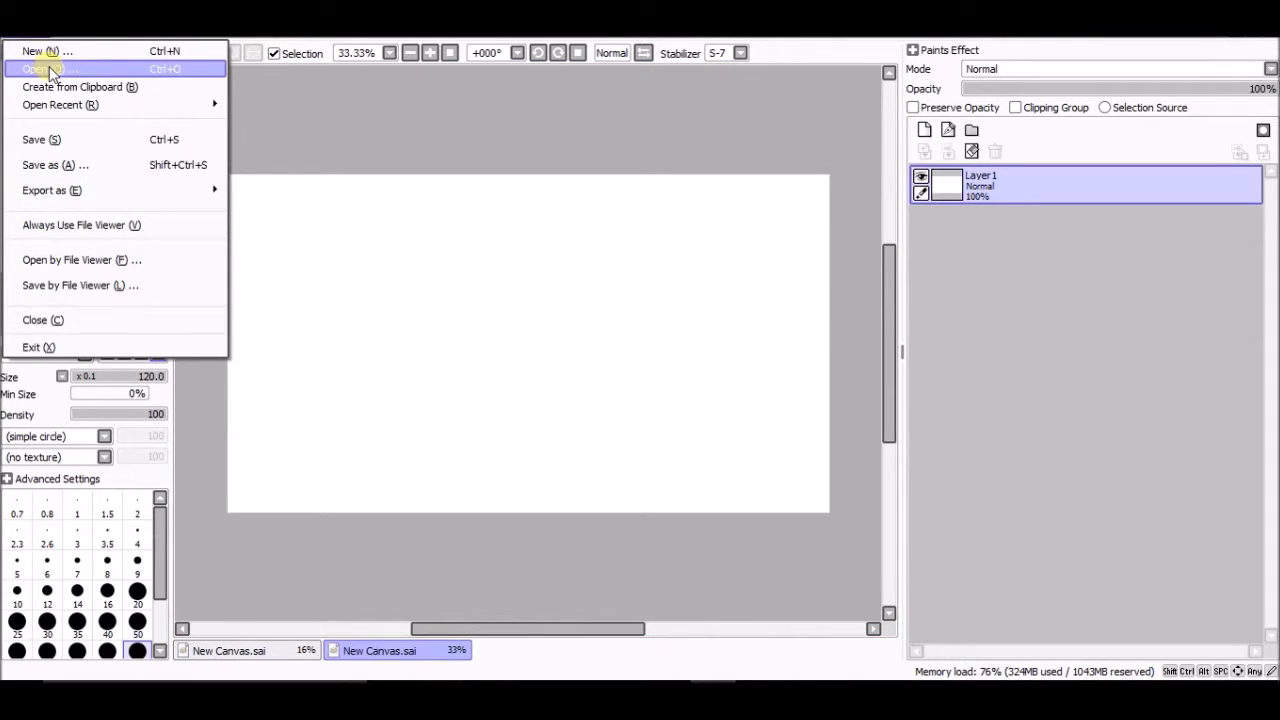
click(51, 70)
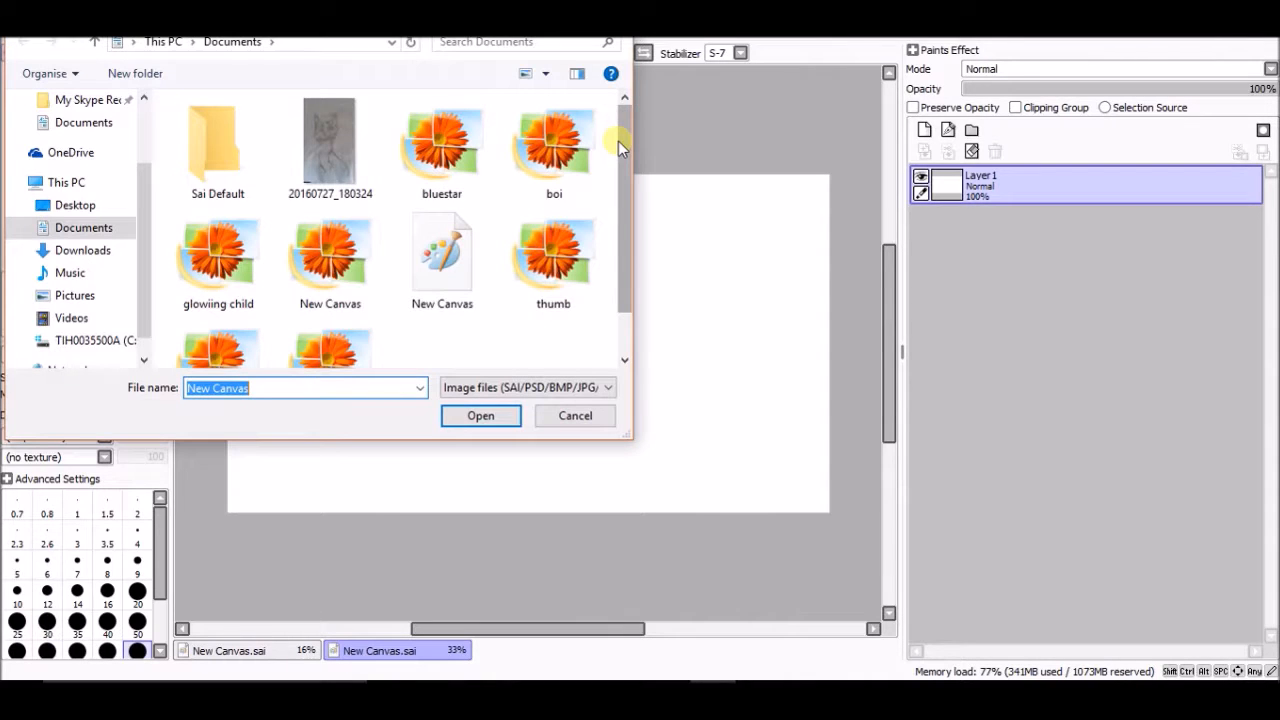
drag(618, 141, 612, 113)
scroll(612, 122, down, 1)
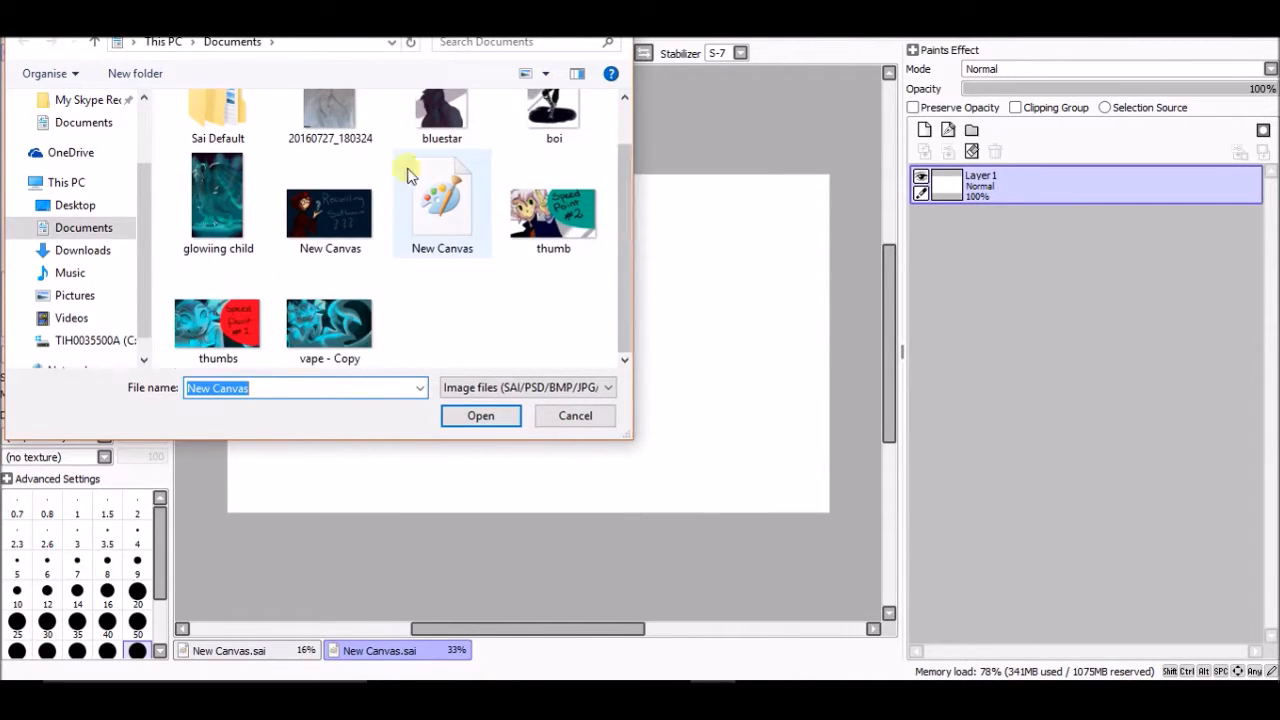
click(329, 116)
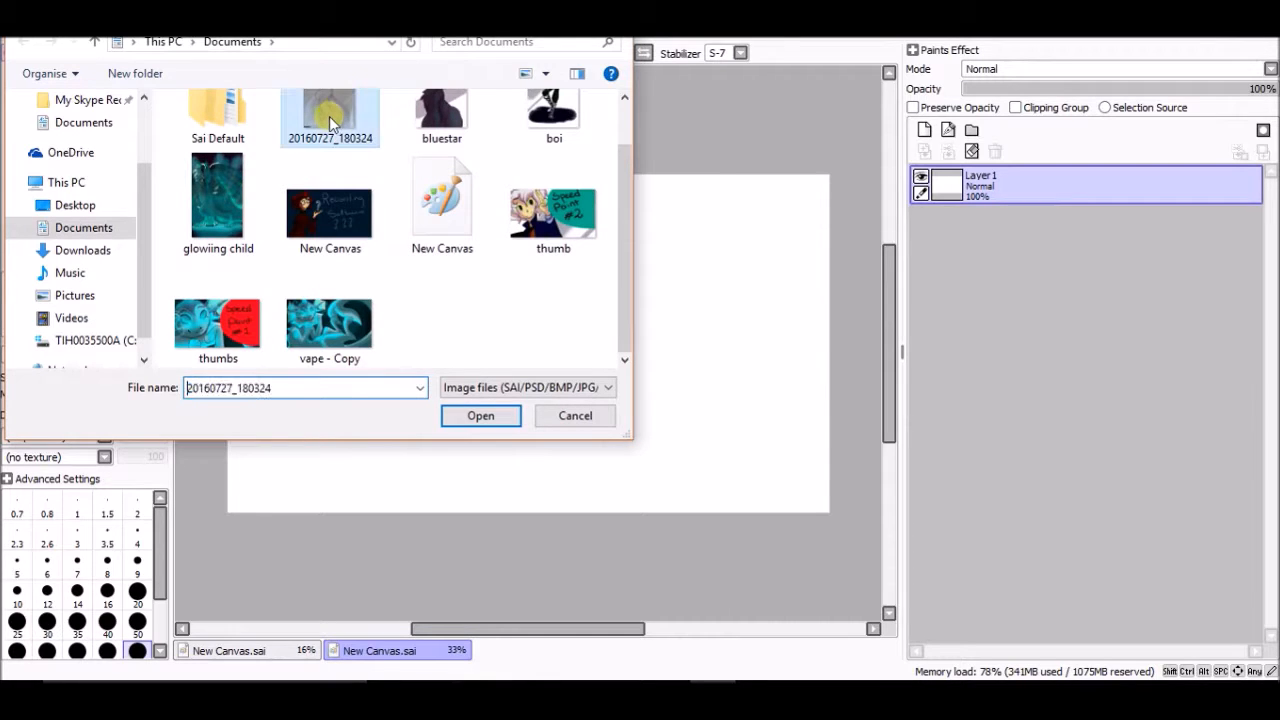
double_click(329, 116)
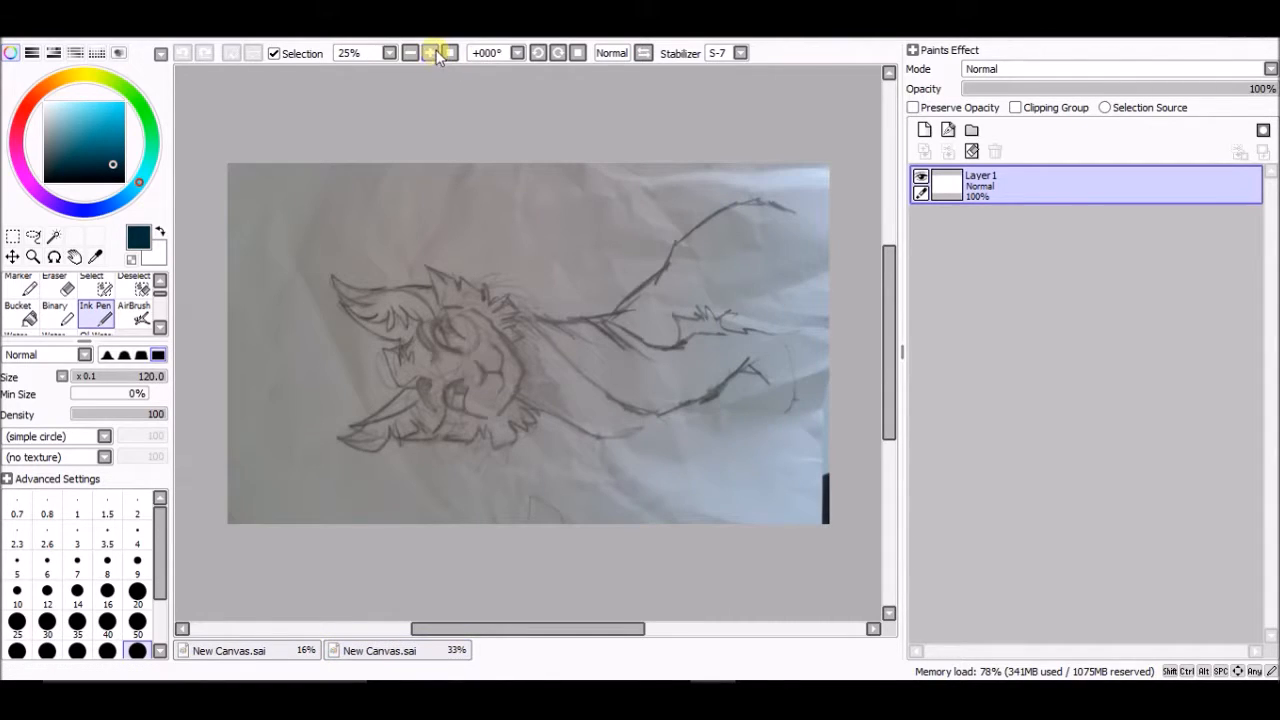
Rotate the canvas view to +090° so the cat sketch stands upright and magnify its face to 75%.
click(557, 53)
click(557, 53)
click(557, 53)
click(557, 53)
click(557, 53)
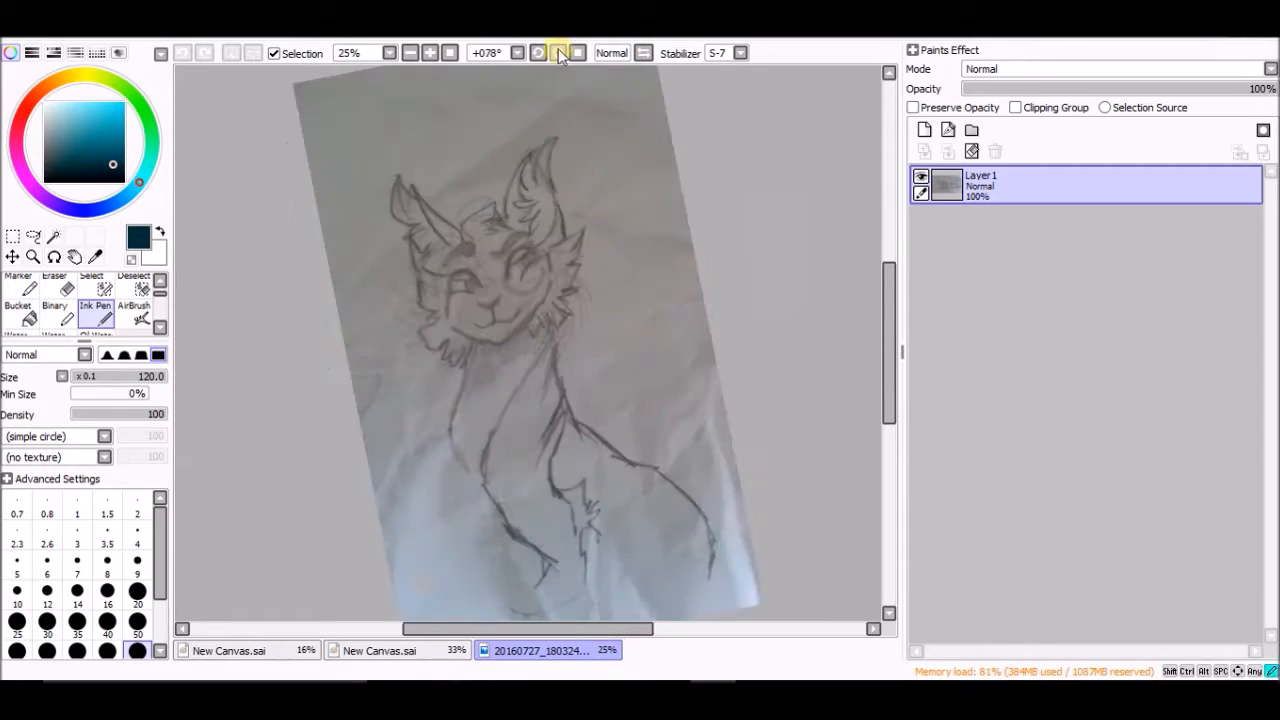
click(557, 53)
click(411, 53)
click(428, 53)
click(428, 53)
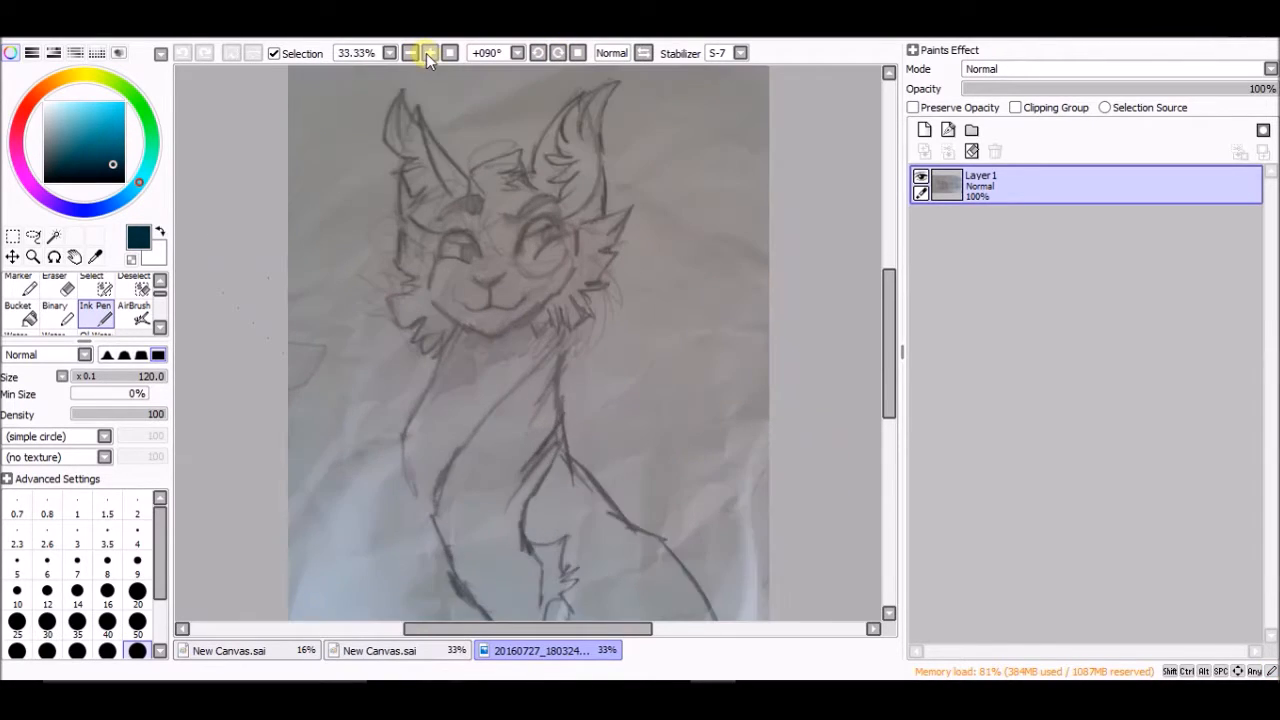
click(428, 53)
click(428, 53)
drag(879, 341, 889, 214)
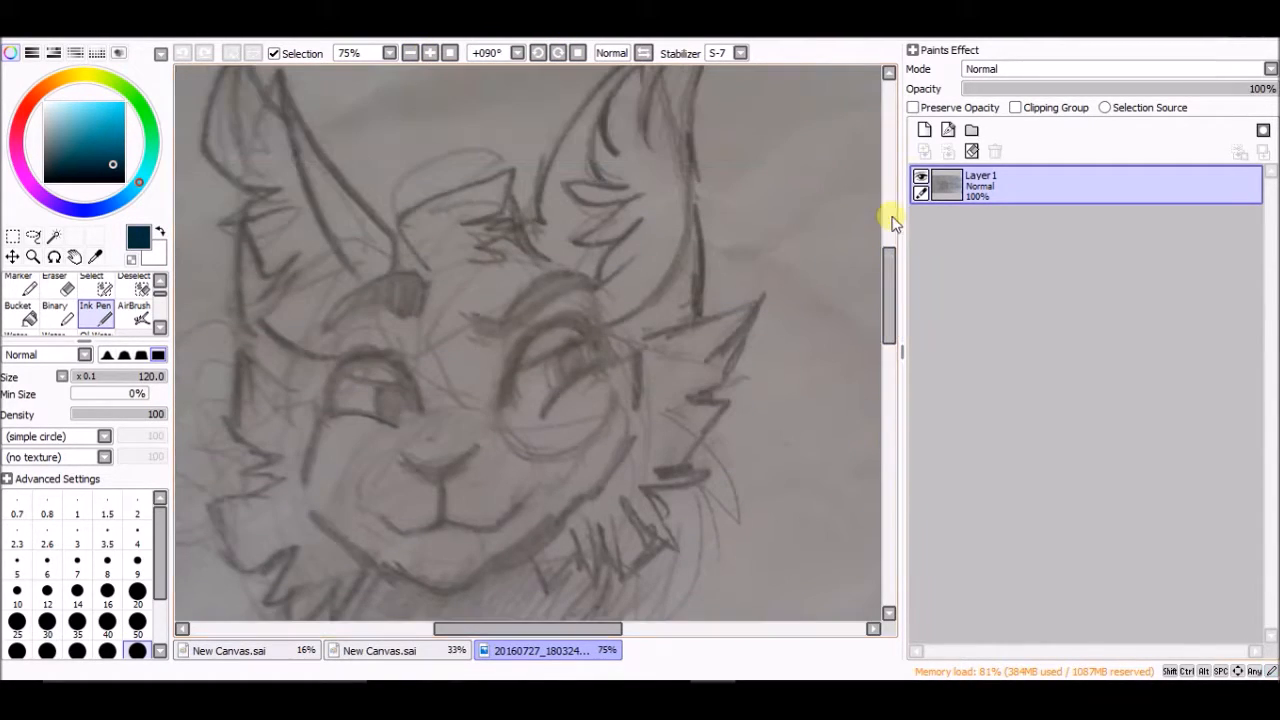
mouse_move(896, 262)
mouse_down()
mouse_move(888, 252)
mouse_move(884, 302)
mouse_move(880, 286)
mouse_move(871, 303)
mouse_move(888, 253)
mouse_up()
Add a new layer above the sketch and choose S-7 as the stabilizer level.
click(924, 131)
click(738, 53)
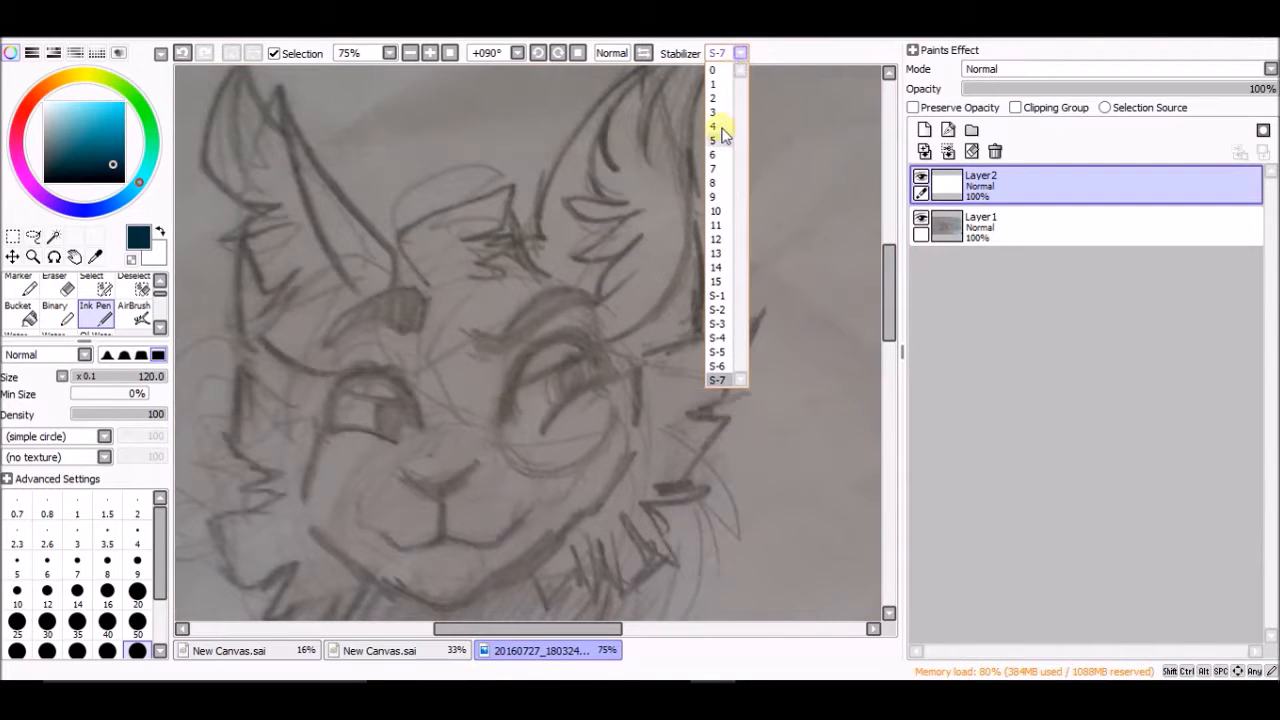
click(724, 378)
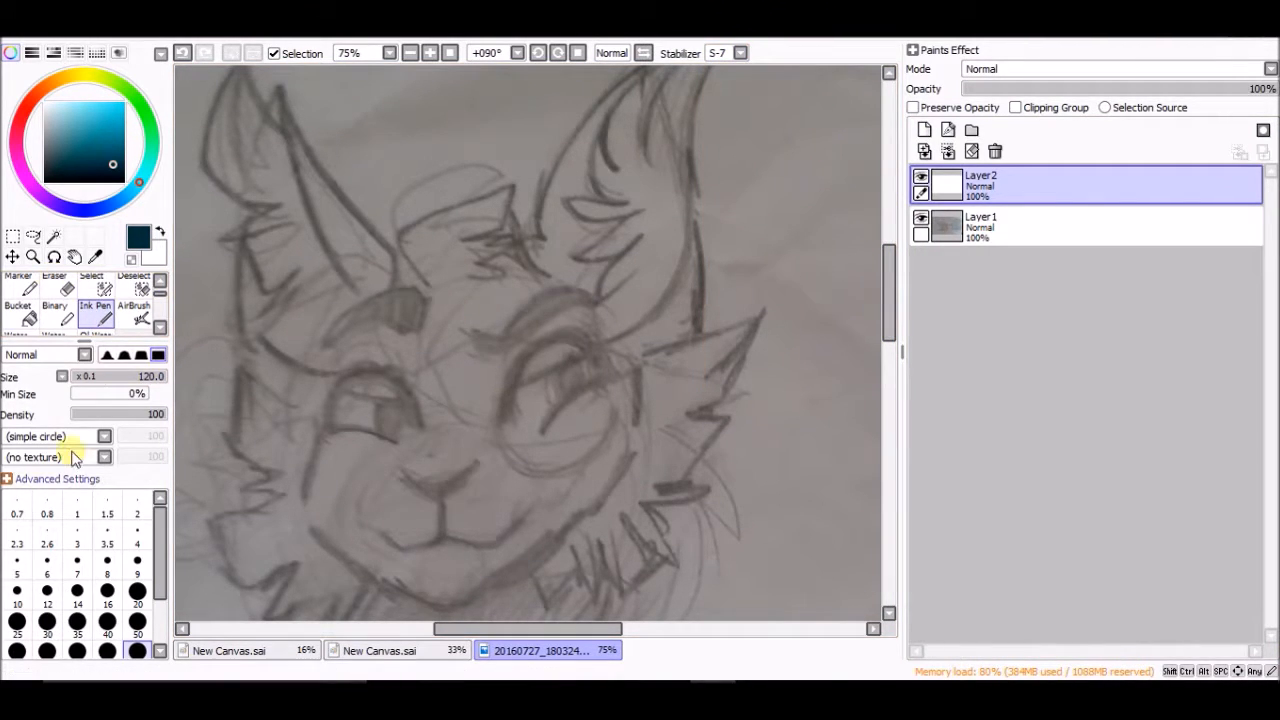
Trace the spiky fur on the cheek at the right of the face in black with the Ink Pen at size 10.
click(17, 591)
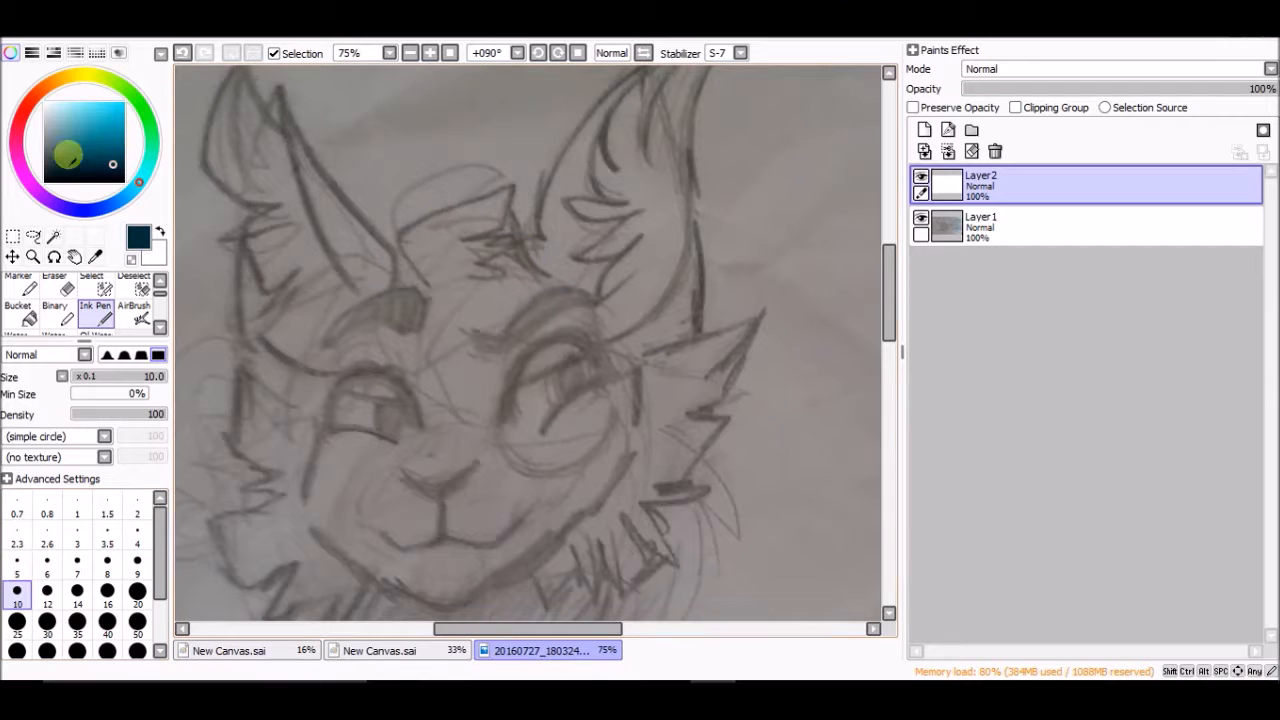
drag(67, 153, 44, 182)
click(430, 54)
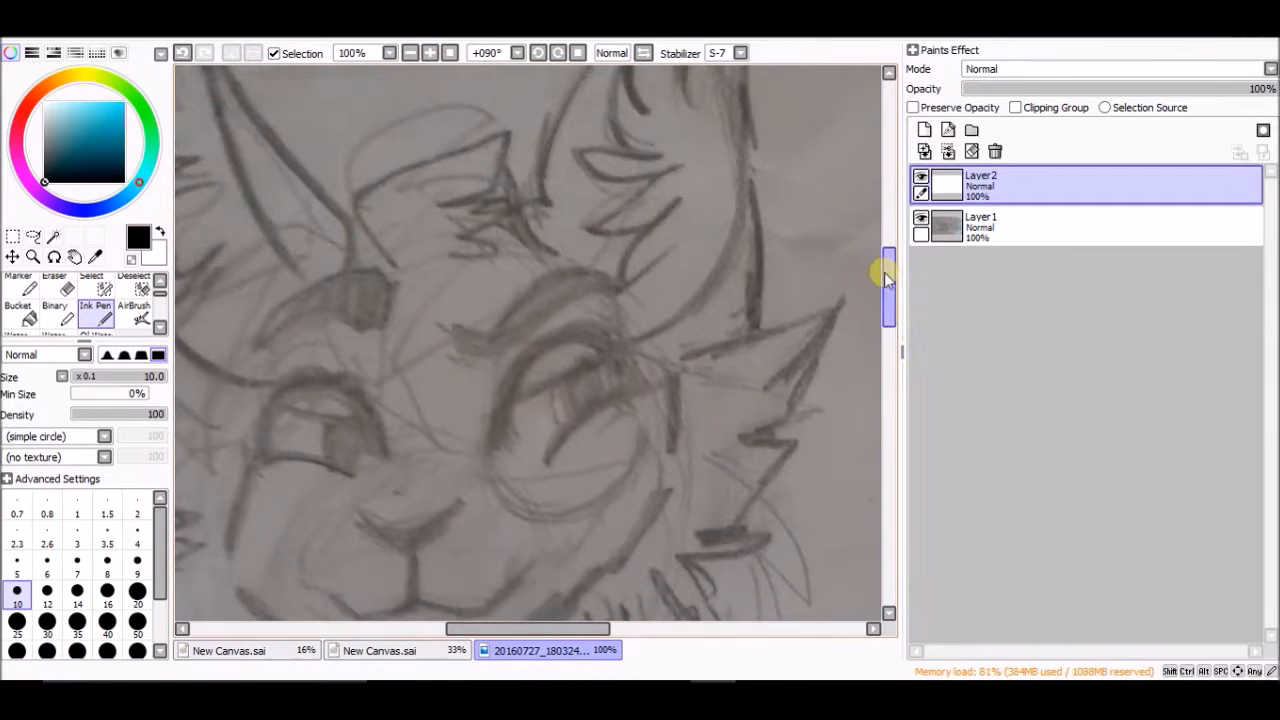
scroll(889, 280, down, 3)
mouse_move(679, 186)
mouse_down()
mouse_move(842, 134)
mouse_move(805, 195)
mouse_move(709, 229)
mouse_up()
mouse_move(805, 211)
mouse_down()
mouse_move(781, 252)
mouse_move(711, 276)
mouse_move(798, 274)
mouse_move(719, 366)
mouse_move(654, 372)
mouse_move(776, 369)
mouse_move(747, 386)
mouse_move(667, 383)
mouse_up()
Draw practice strokes beside the neck: a pointed ear shape, a tapered spike and zigzag fur.
drag(531, 628, 489, 628)
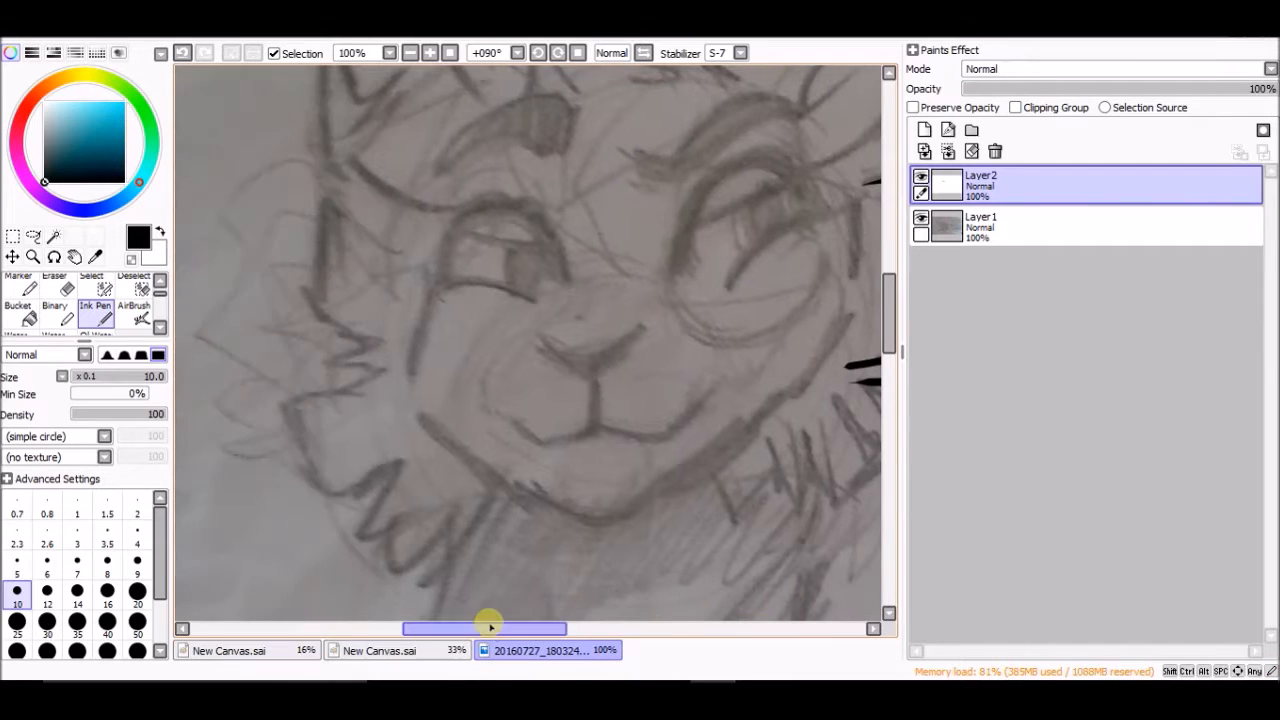
mouse_move(527, 627)
mouse_down()
mouse_move(553, 612)
mouse_move(552, 628)
mouse_move(570, 628)
mouse_up()
drag(886, 314, 886, 371)
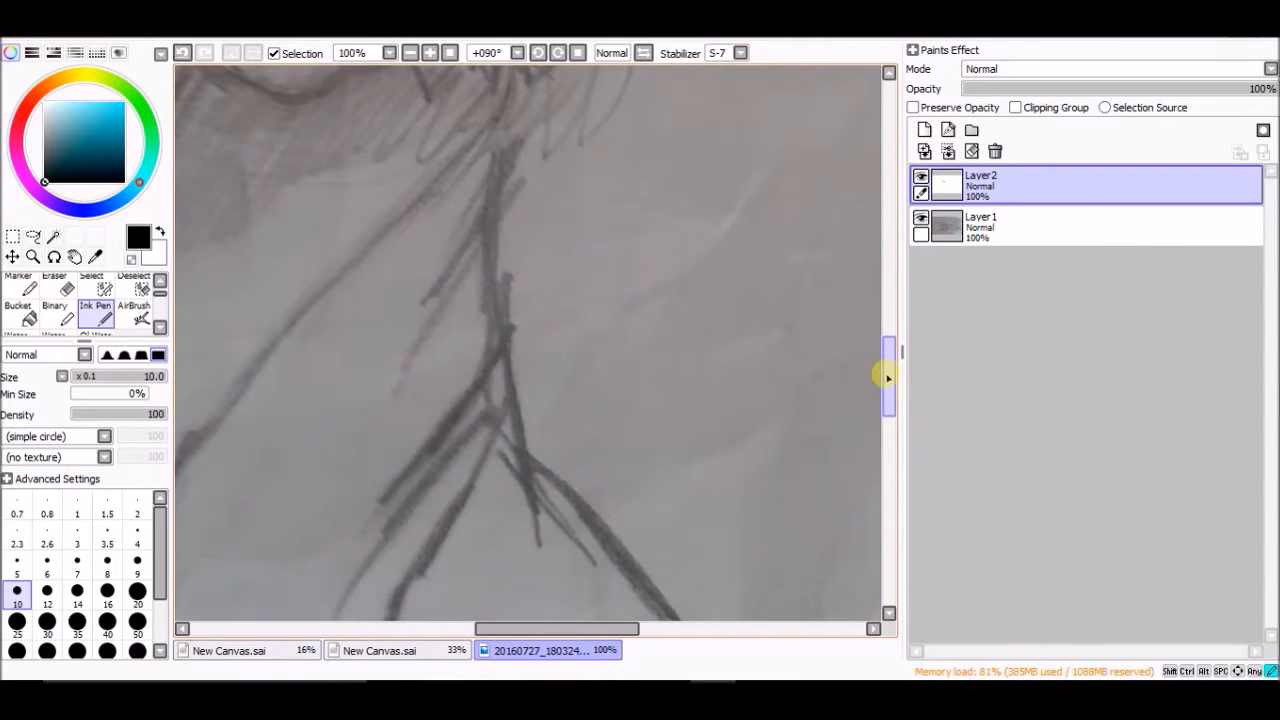
mouse_move(551, 369)
mouse_down()
mouse_move(543, 320)
mouse_move(609, 200)
mouse_move(634, 223)
mouse_move(646, 170)
mouse_move(657, 249)
mouse_move(606, 386)
mouse_up()
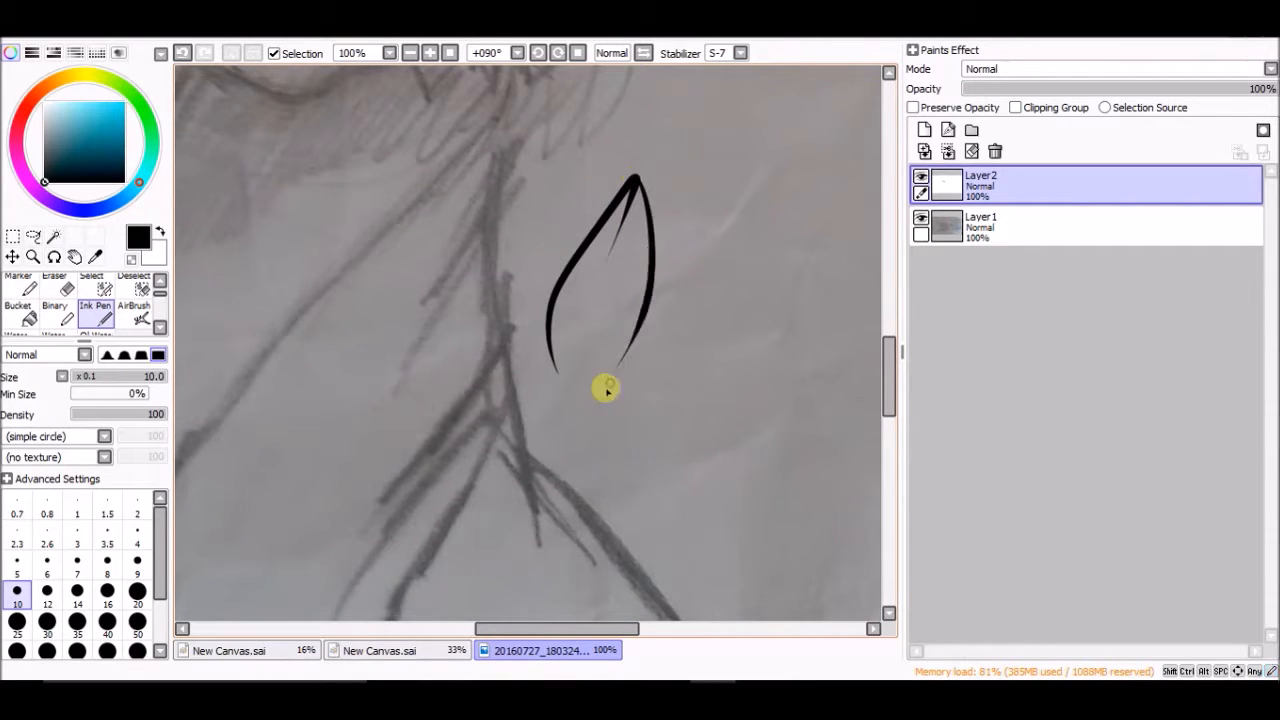
mouse_move(652, 316)
mouse_down()
mouse_move(800, 268)
mouse_move(693, 328)
mouse_up()
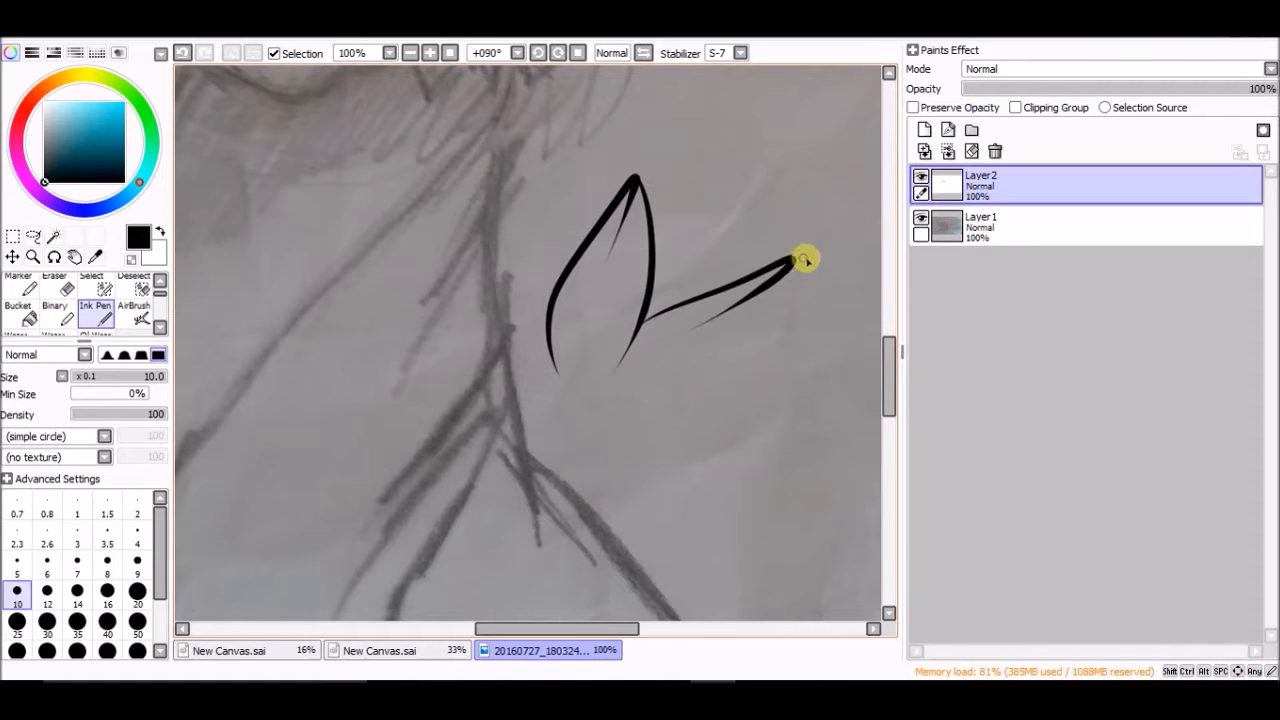
mouse_move(640, 425)
mouse_down()
mouse_move(671, 416)
mouse_move(748, 433)
mouse_up()
mouse_move(762, 487)
mouse_down()
mouse_move(846, 506)
mouse_move(894, 557)
mouse_move(880, 600)
mouse_up()
Undo the practice strokes drawn beside the neck, keeping the cheek fur lines.
click(410, 53)
click(410, 53)
click(410, 53)
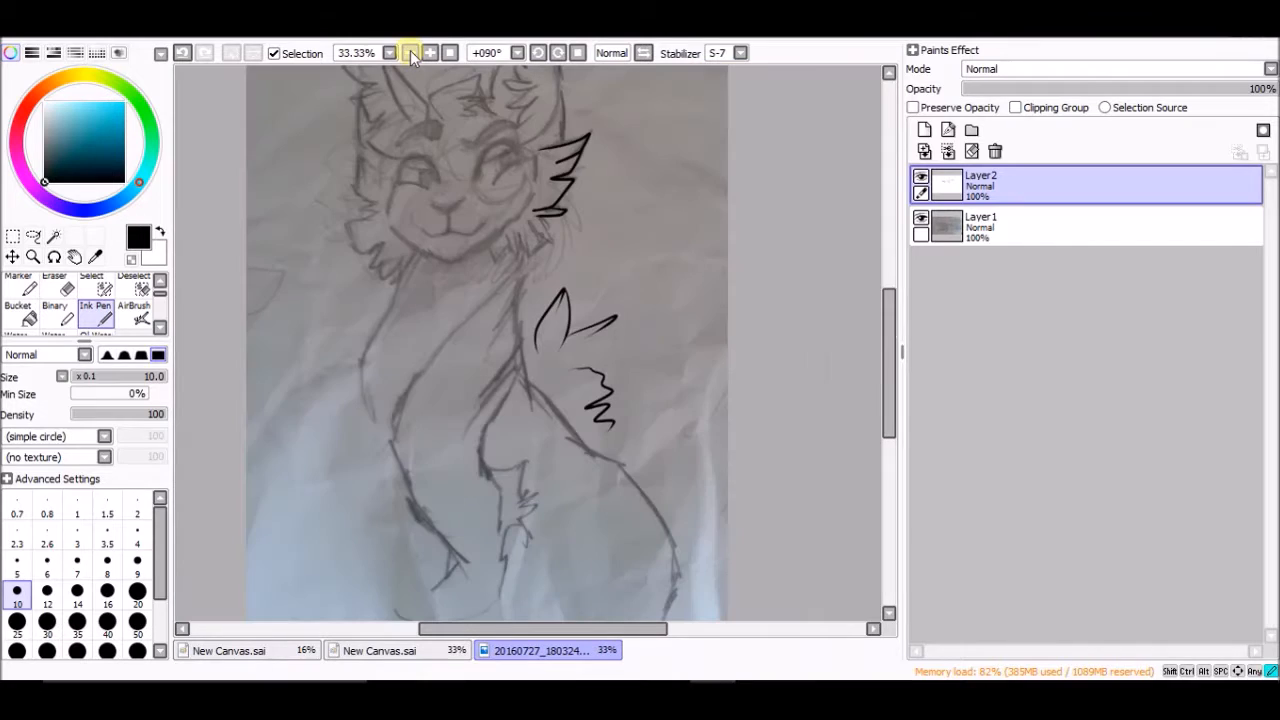
click(183, 54)
click(183, 54)
click(183, 54)
click(183, 54)
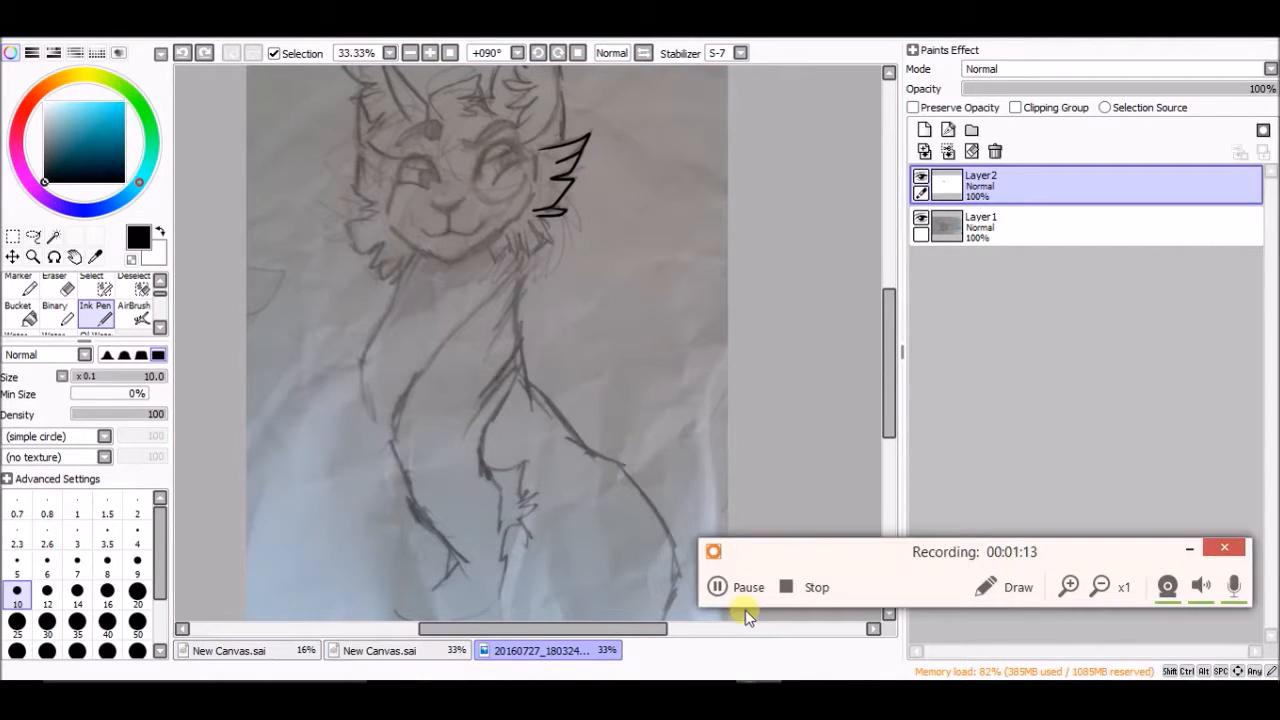
click(720, 586)
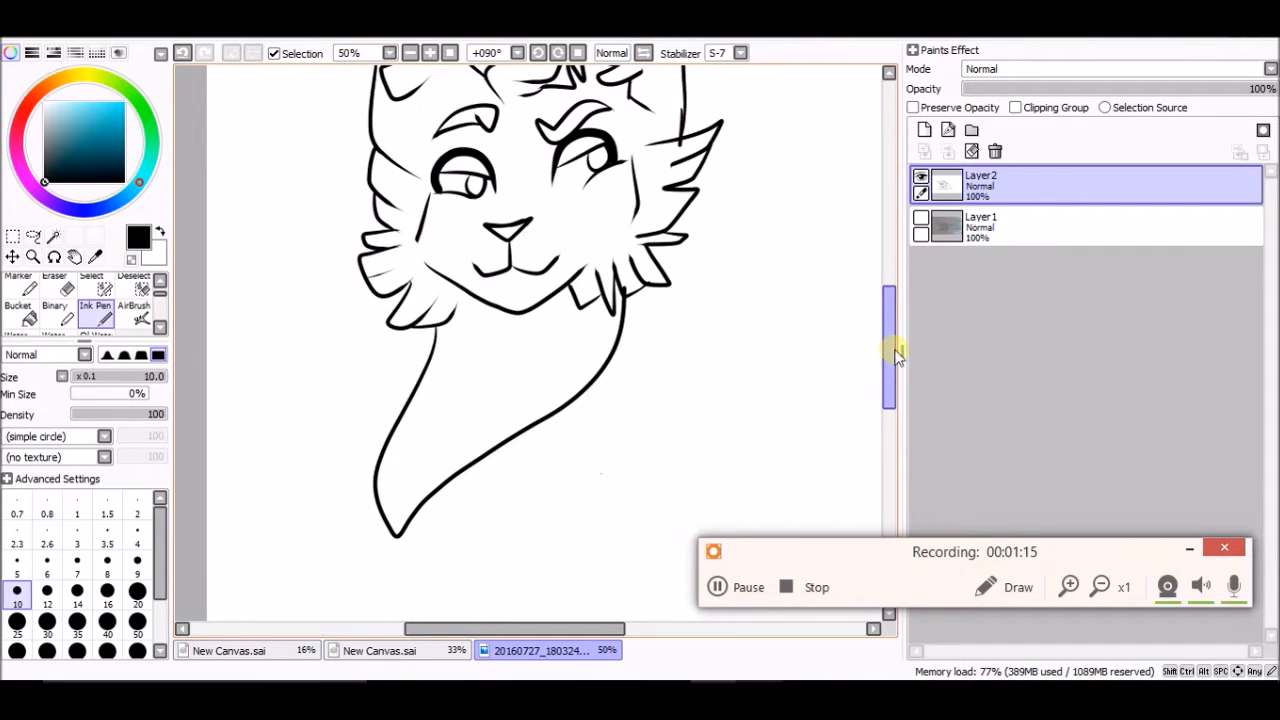
drag(897, 357, 863, 346)
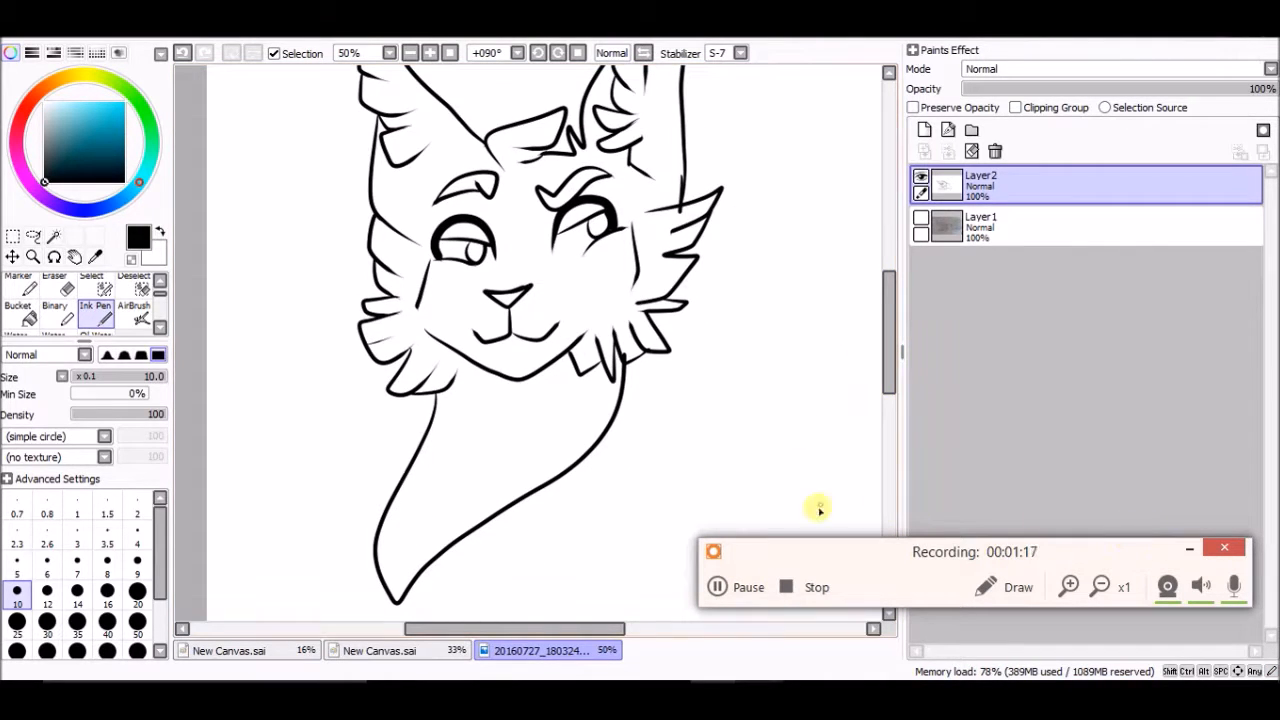
click(1189, 548)
Toggle the visibility of the Layer1 sketch to check the line art against it, and delete Layer1.
mouse_move(897, 356)
mouse_down()
mouse_move(888, 300)
mouse_move(880, 371)
mouse_move(880, 303)
mouse_up()
click(915, 229)
click(915, 218)
click(915, 219)
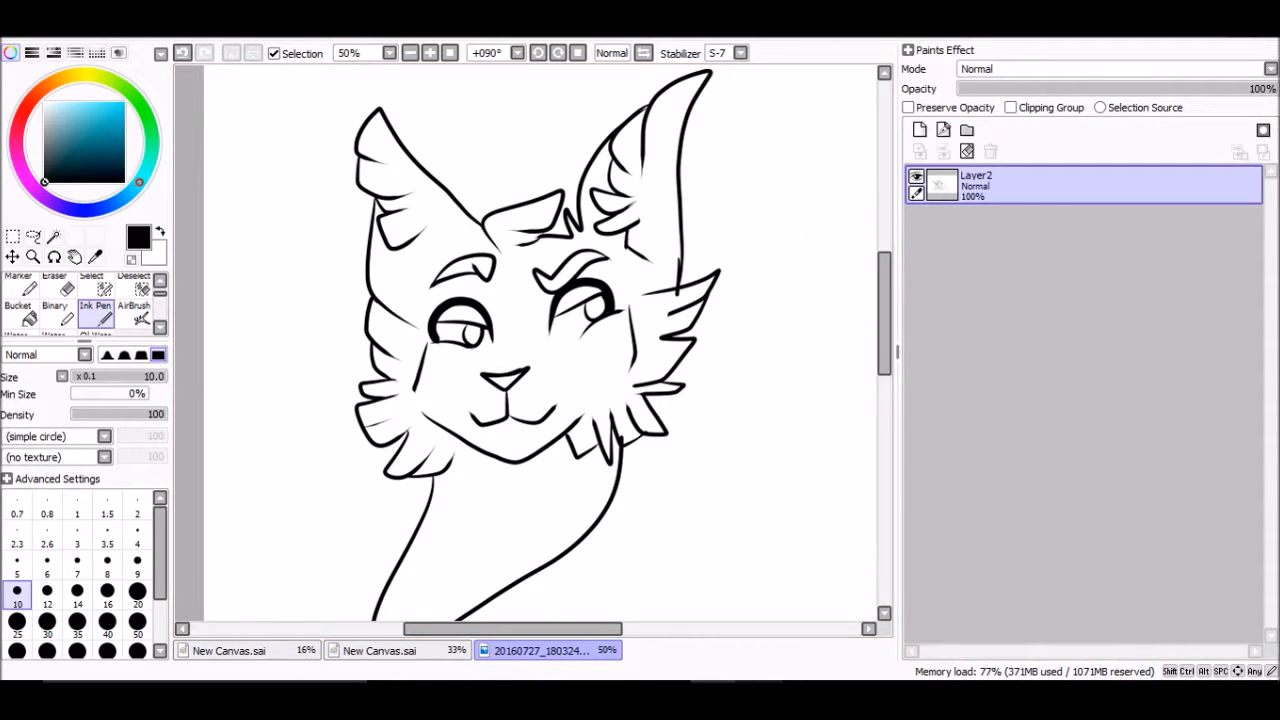
Add a new layer beneath Layer2 and rename Layer2 as lineart.
click(922, 133)
drag(937, 191, 929, 214)
click(929, 186)
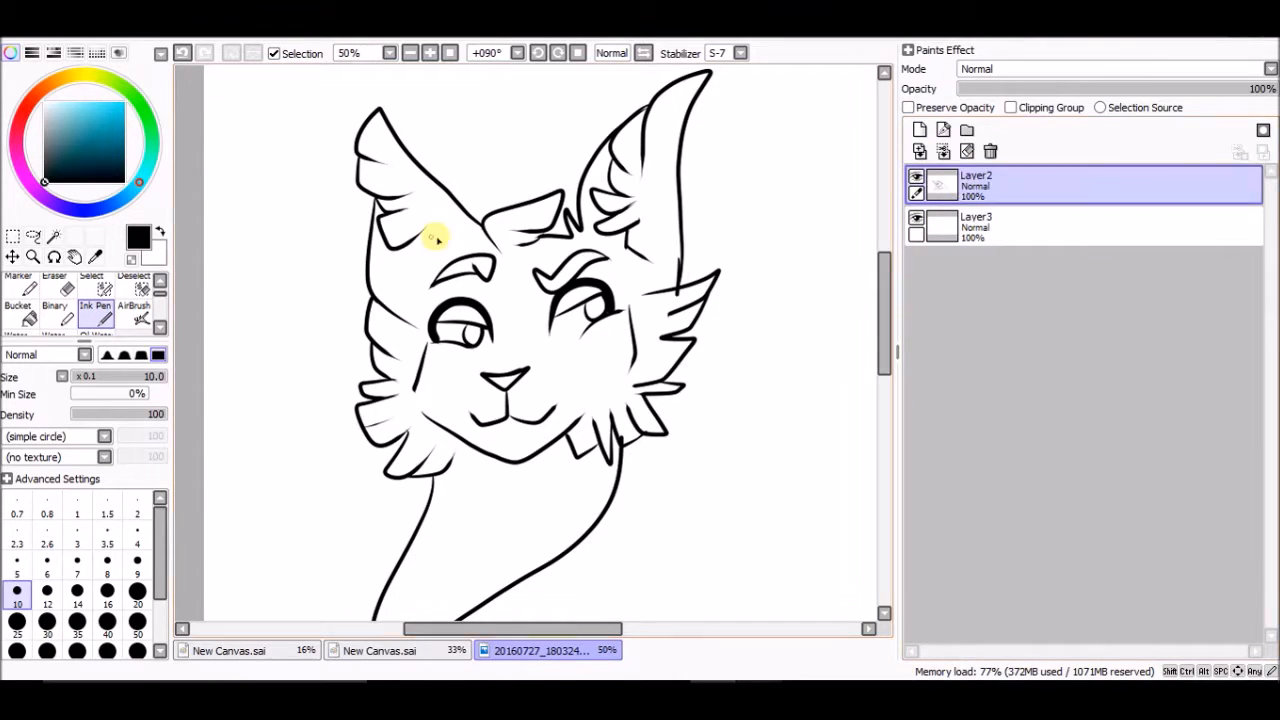
double_click(993, 188)
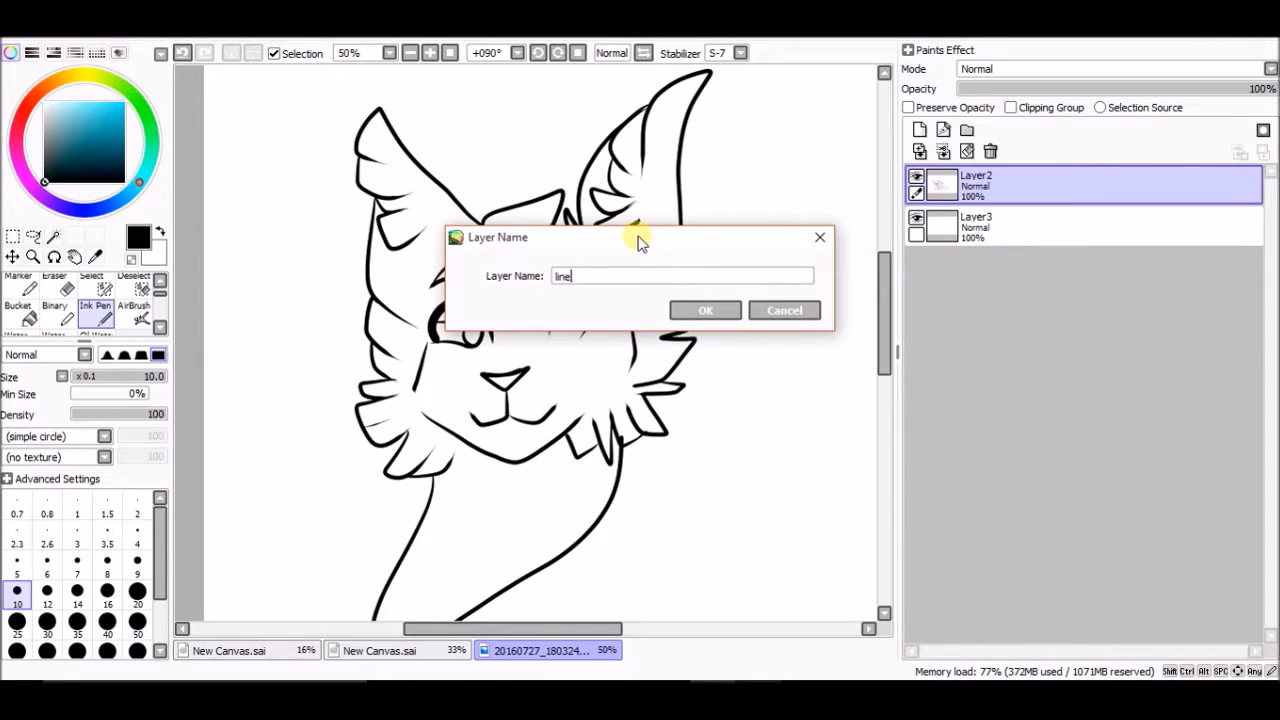
key(Return)
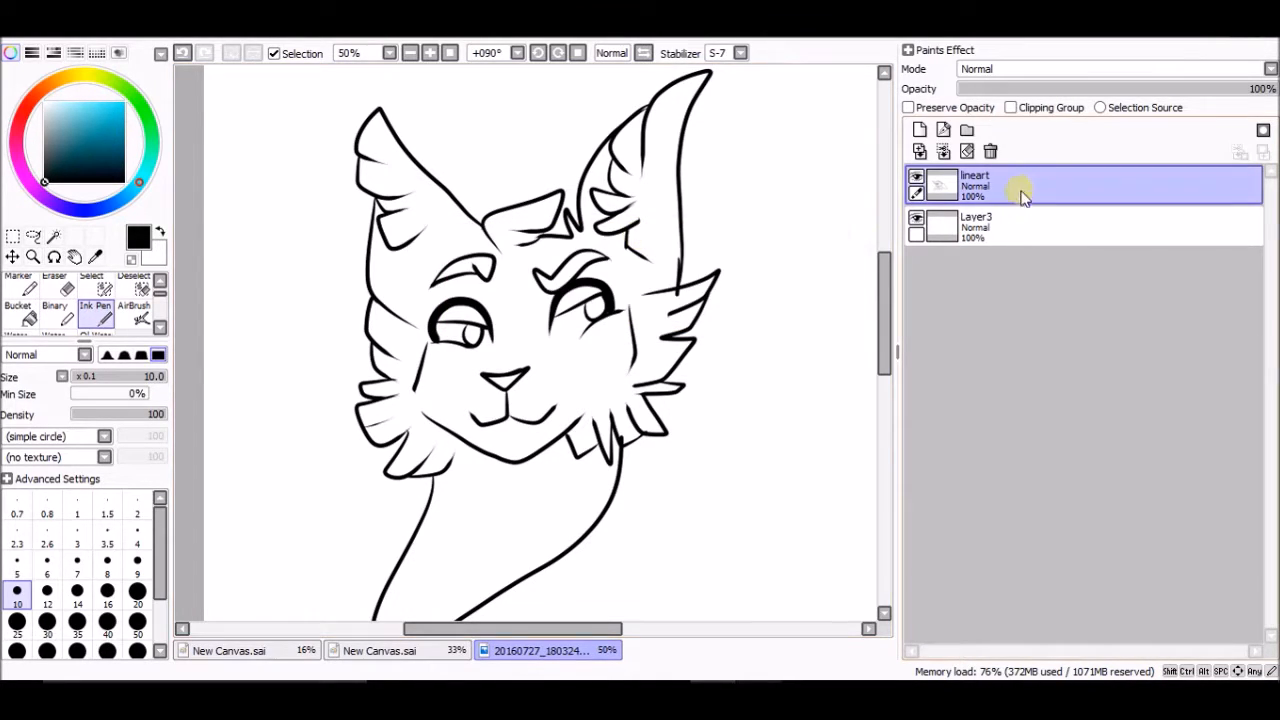
Try to select the area outside the cat on the lineart layer with the Magic Wand.
click(52, 240)
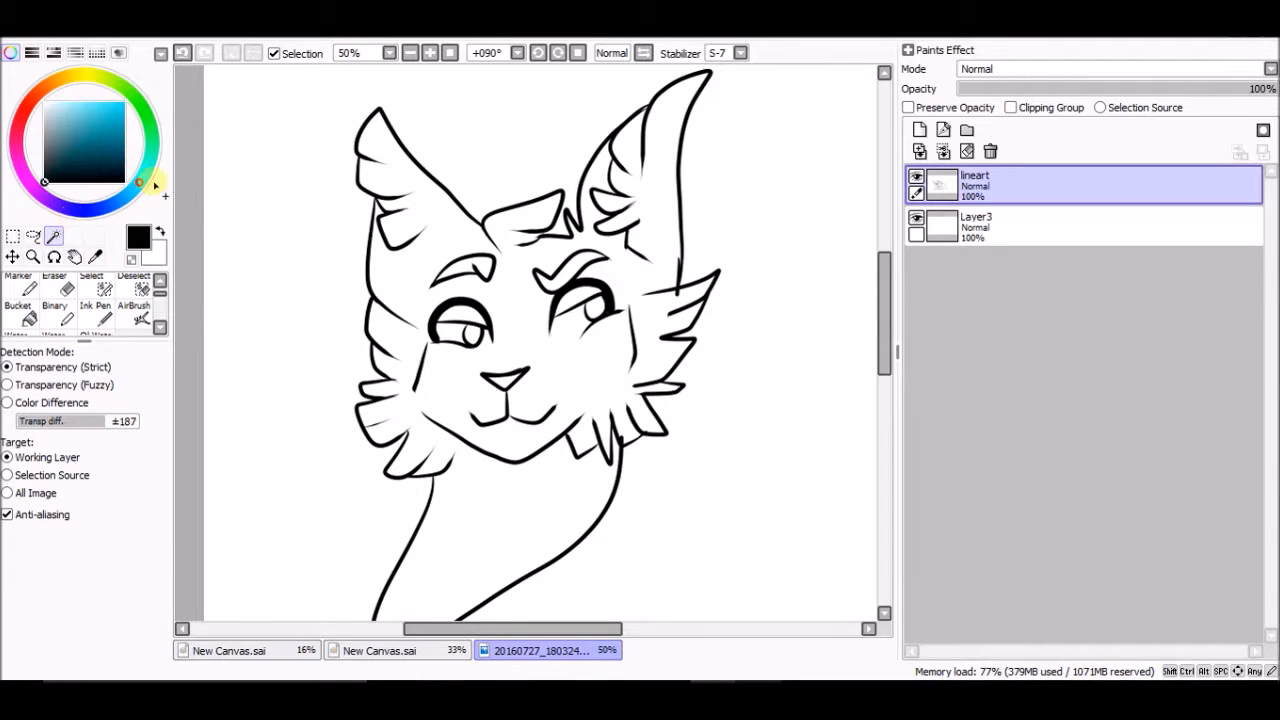
click(467, 122)
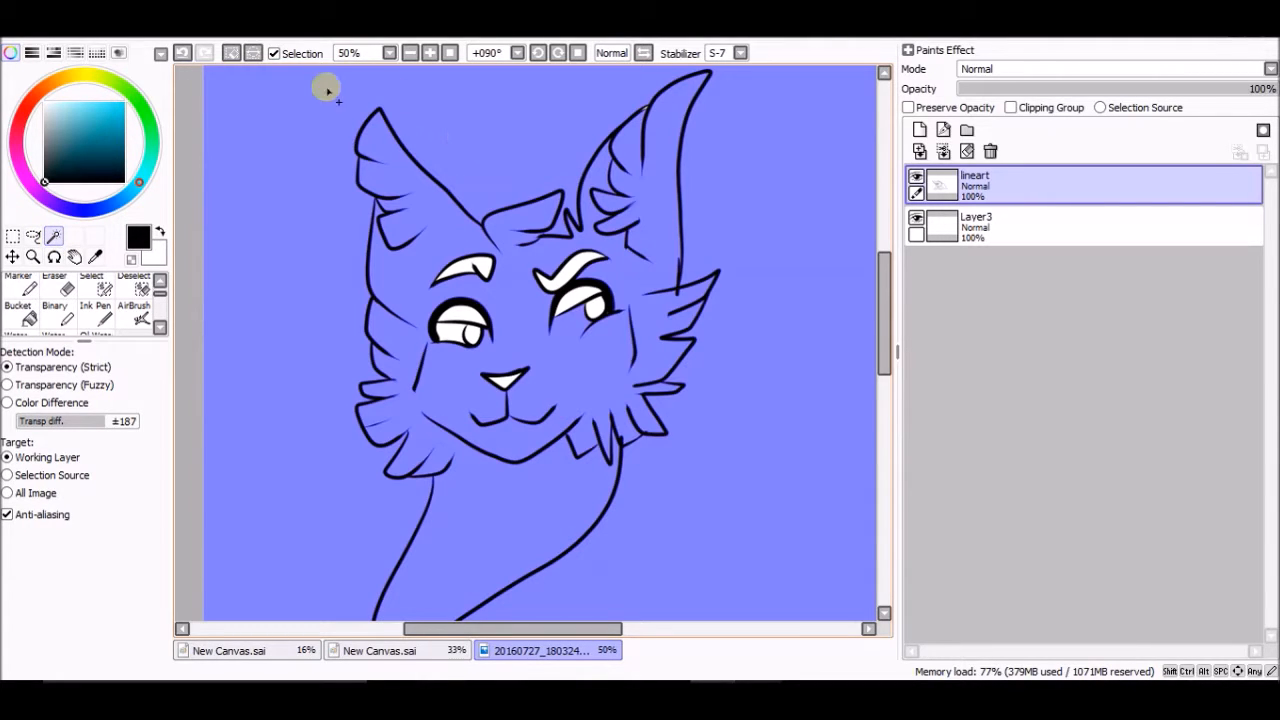
click(182, 55)
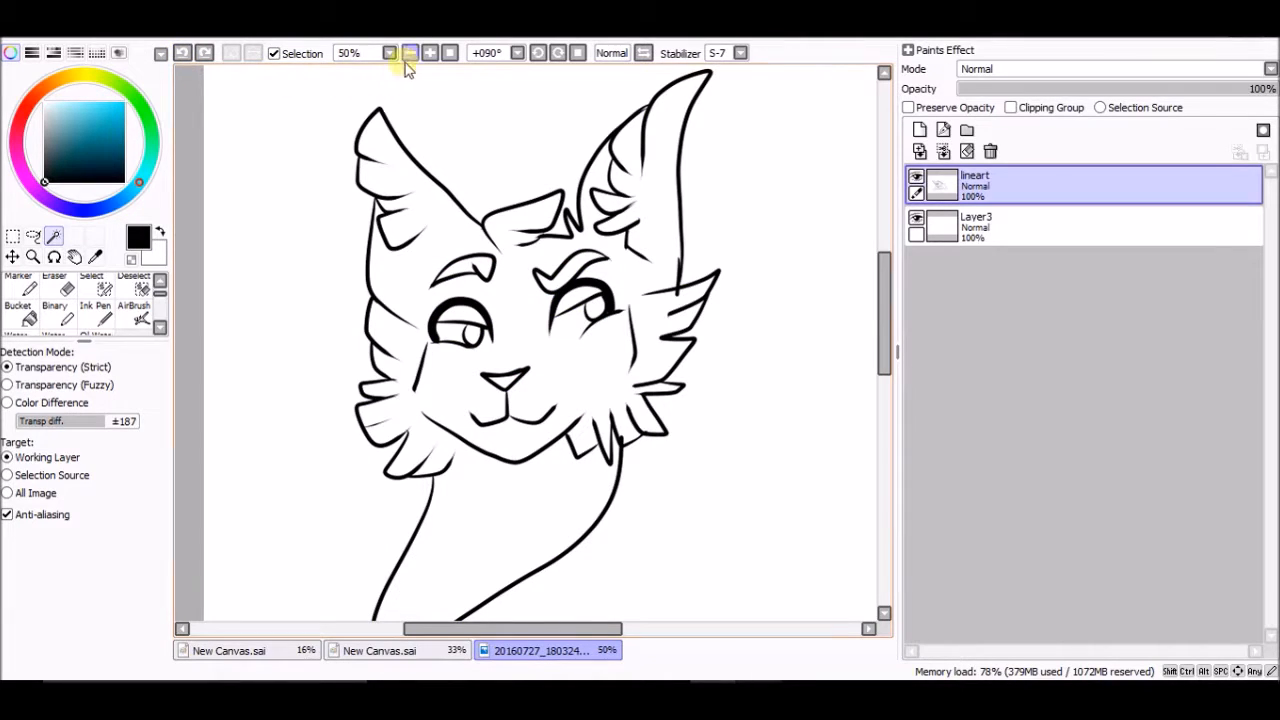
Close the gaps in the outline around the ears and cheek fur with the size 10 Ink Pen.
click(430, 52)
click(430, 52)
scroll(879, 271, up, 4)
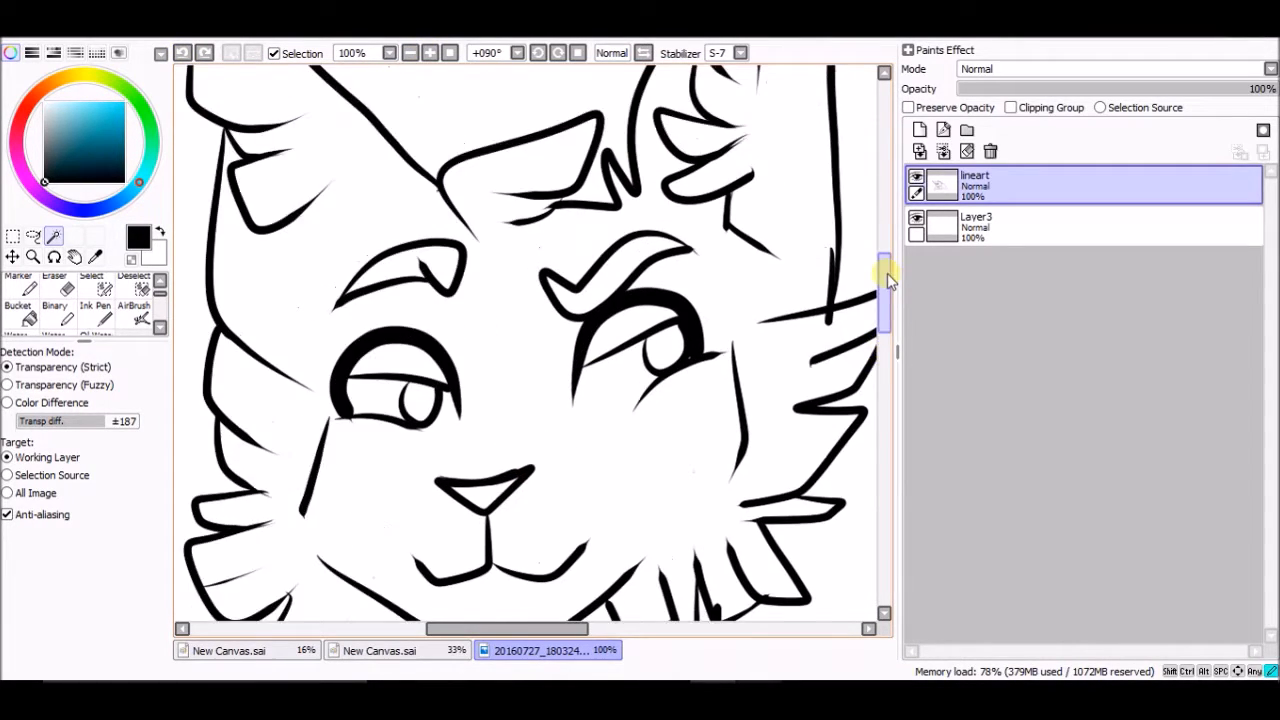
drag(441, 638, 407, 632)
click(97, 312)
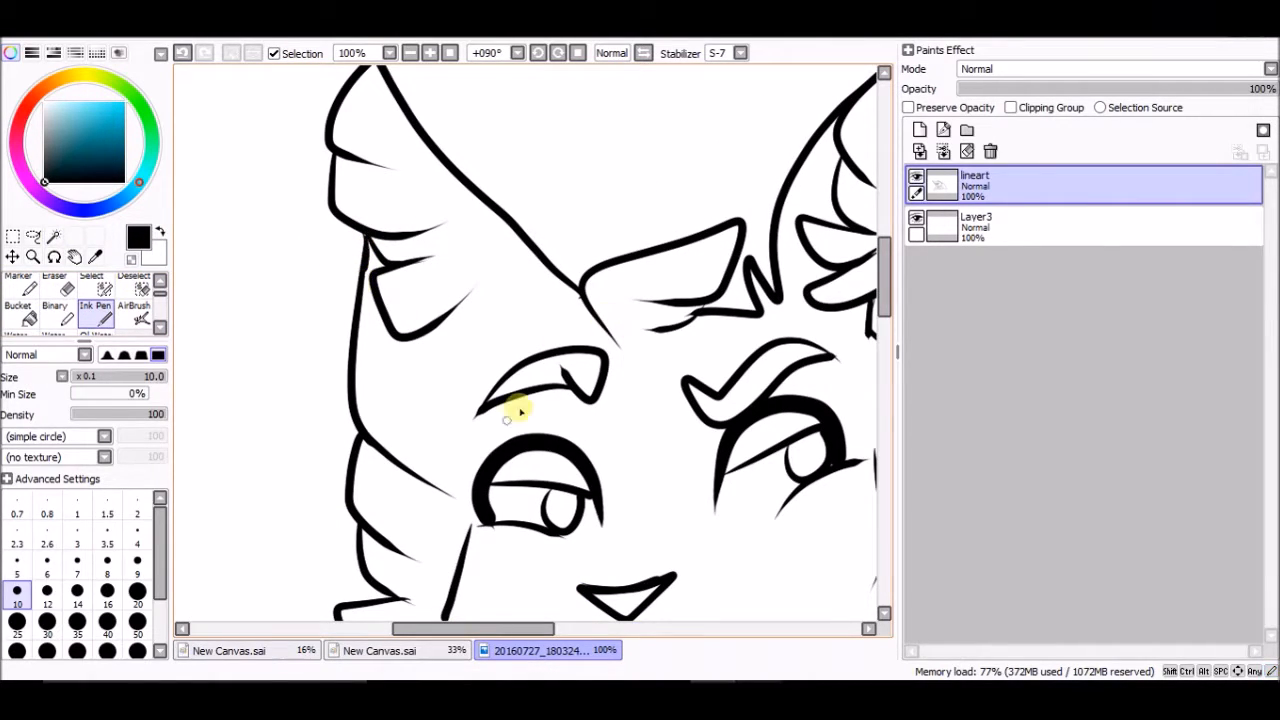
drag(457, 623, 538, 628)
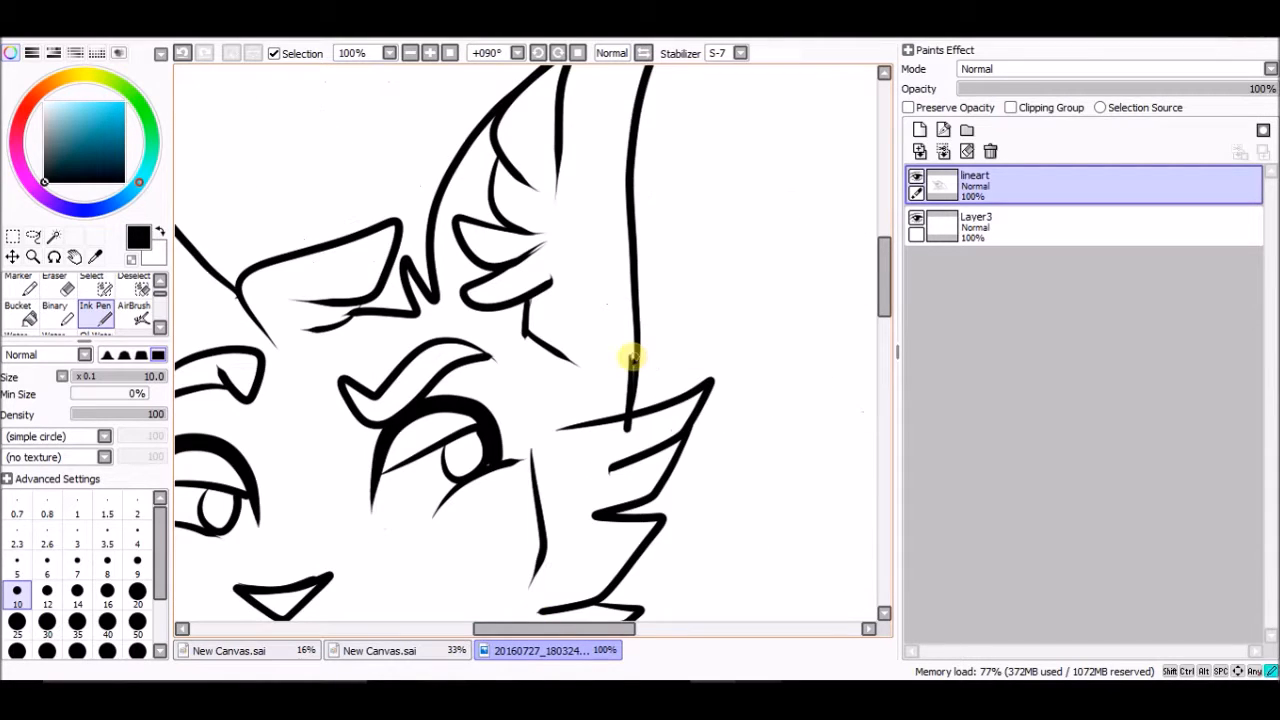
drag(884, 262, 865, 342)
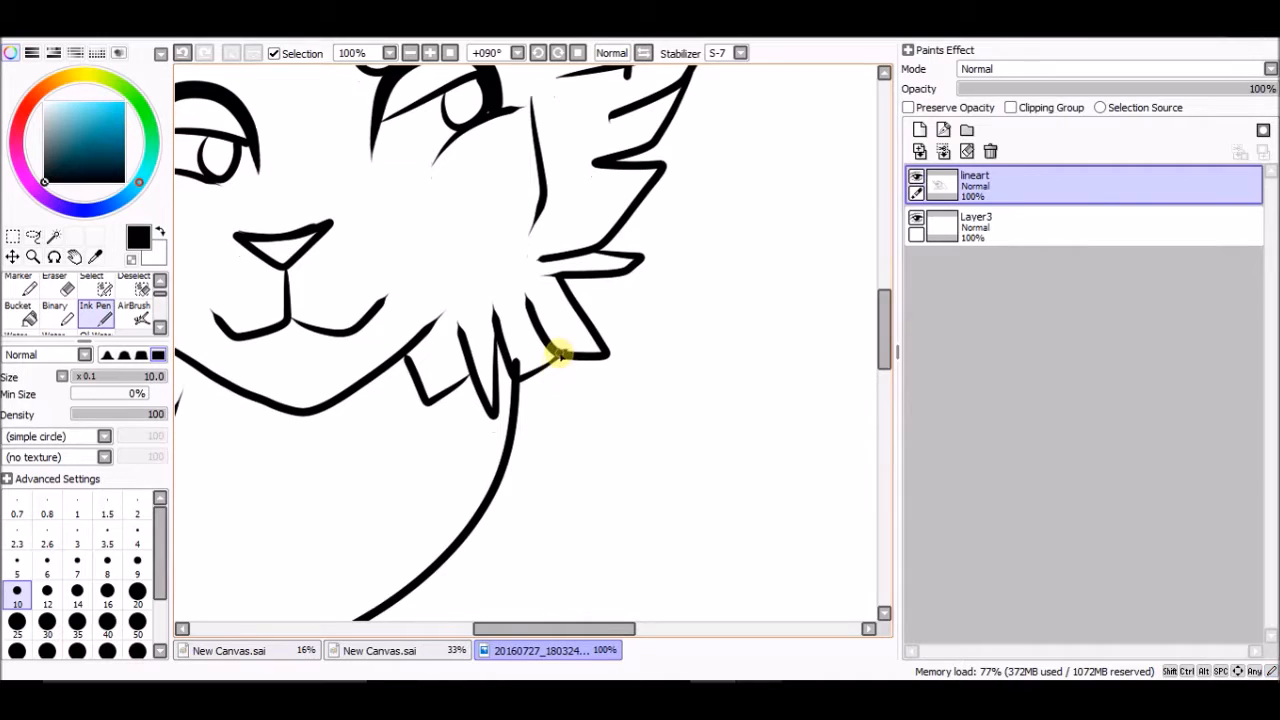
drag(500, 624, 437, 617)
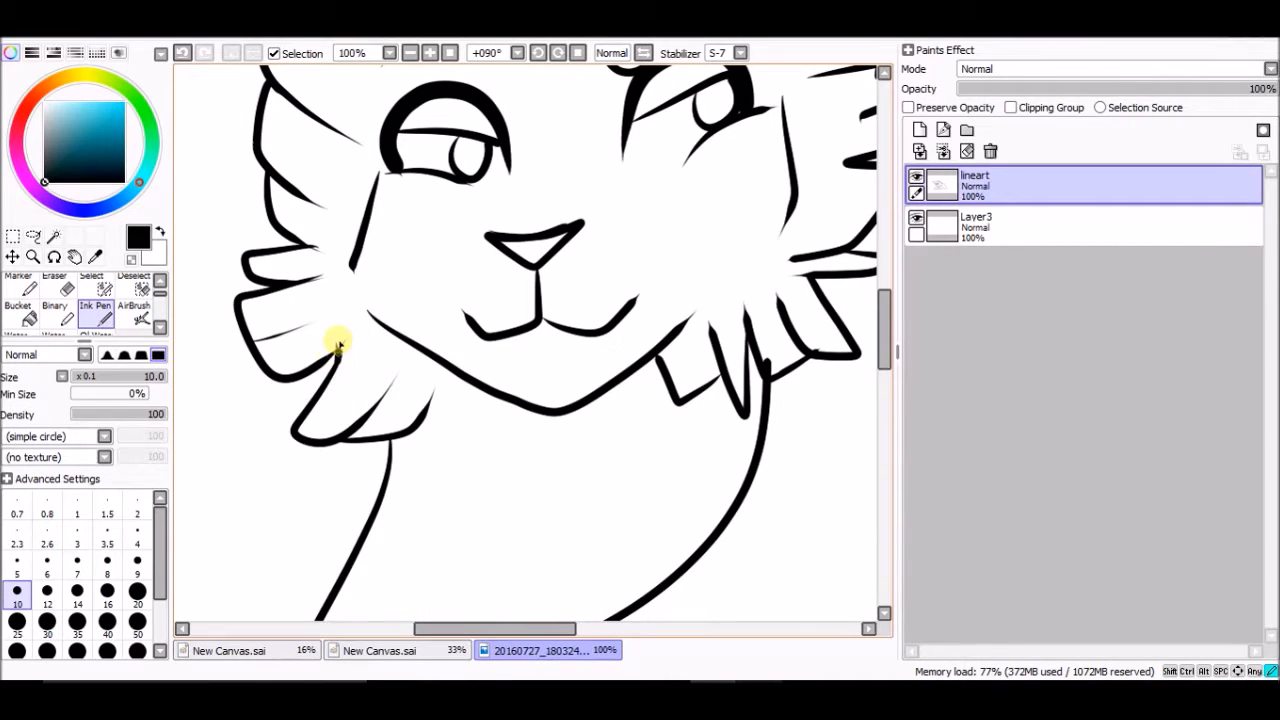
drag(338, 345, 313, 359)
Select the empty area around the cat with the Magic Wand, using the repaired lineart layer.
click(412, 53)
click(412, 53)
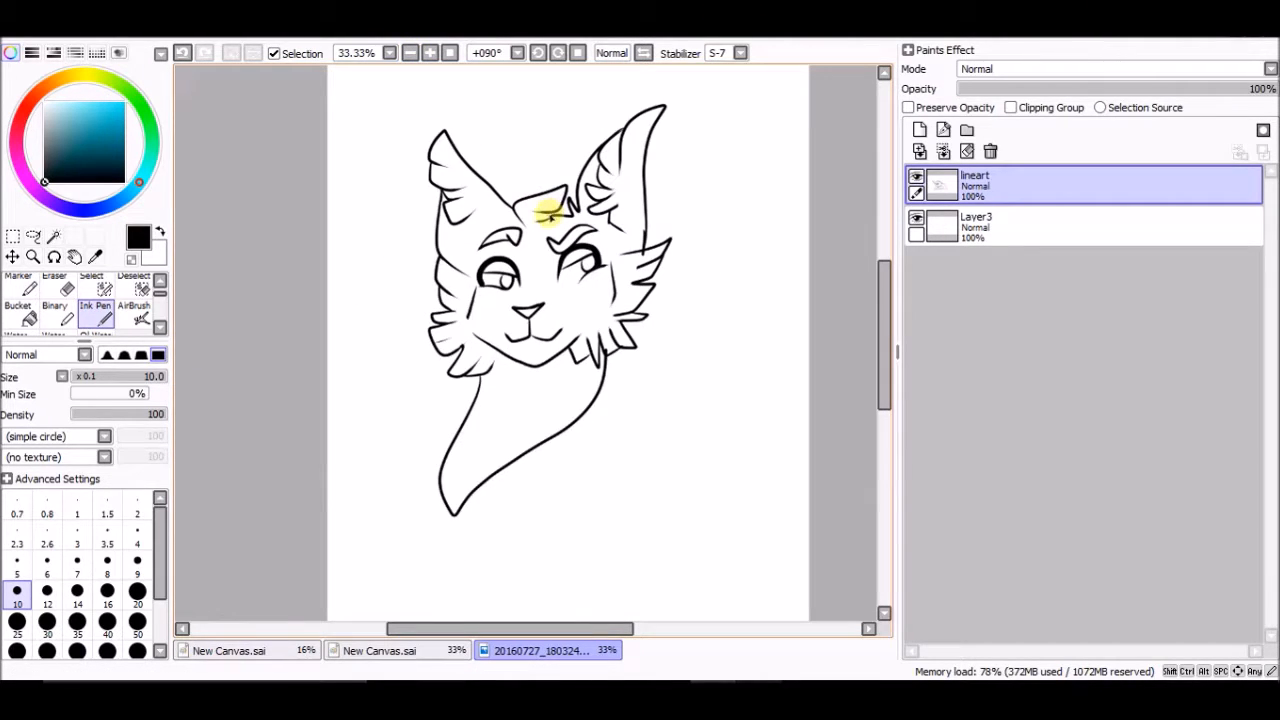
click(53, 235)
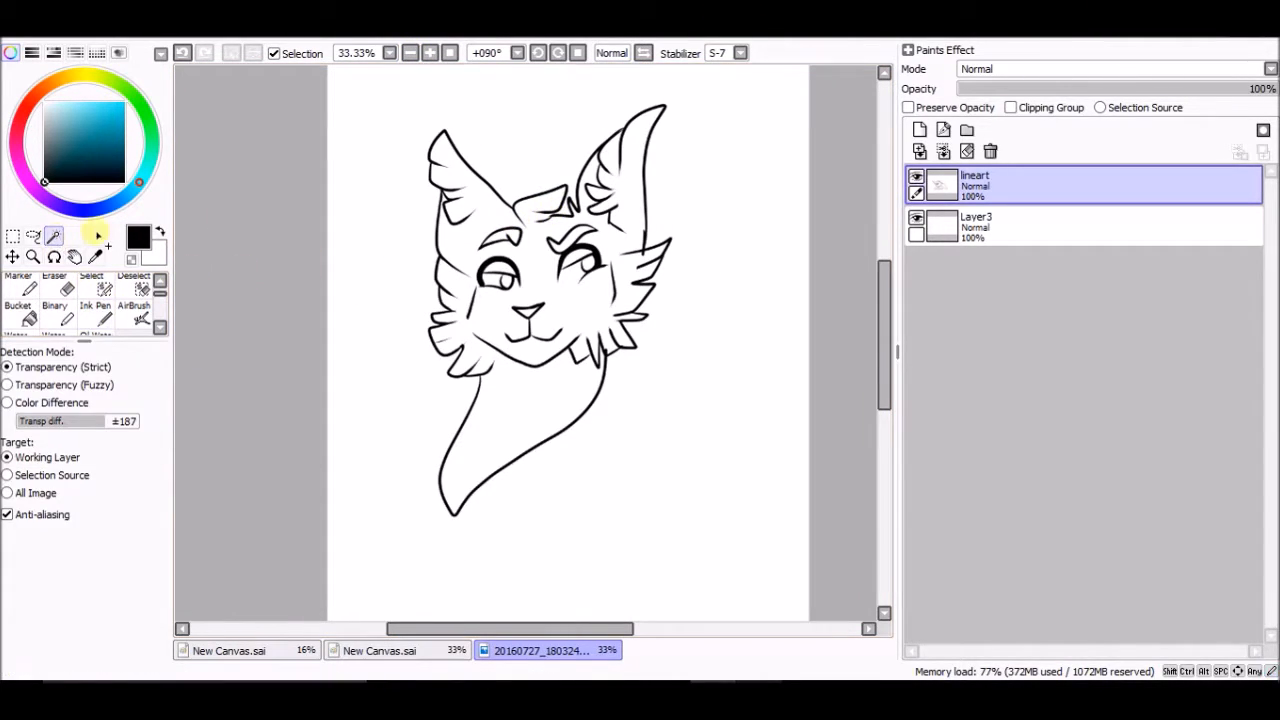
click(762, 250)
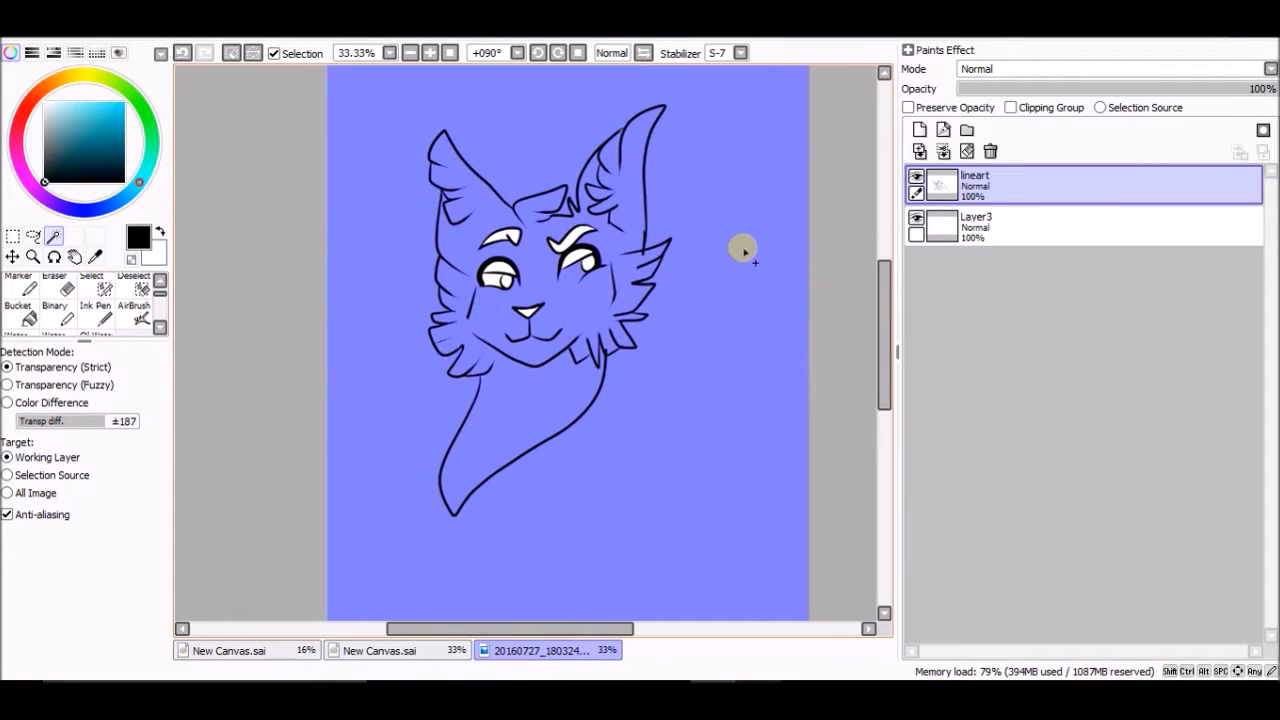
Undo the Magic Wand selection and close the gap between the left neck line and cheek fur with the size 10 Ink Pen.
click(579, 261)
click(184, 52)
click(96, 312)
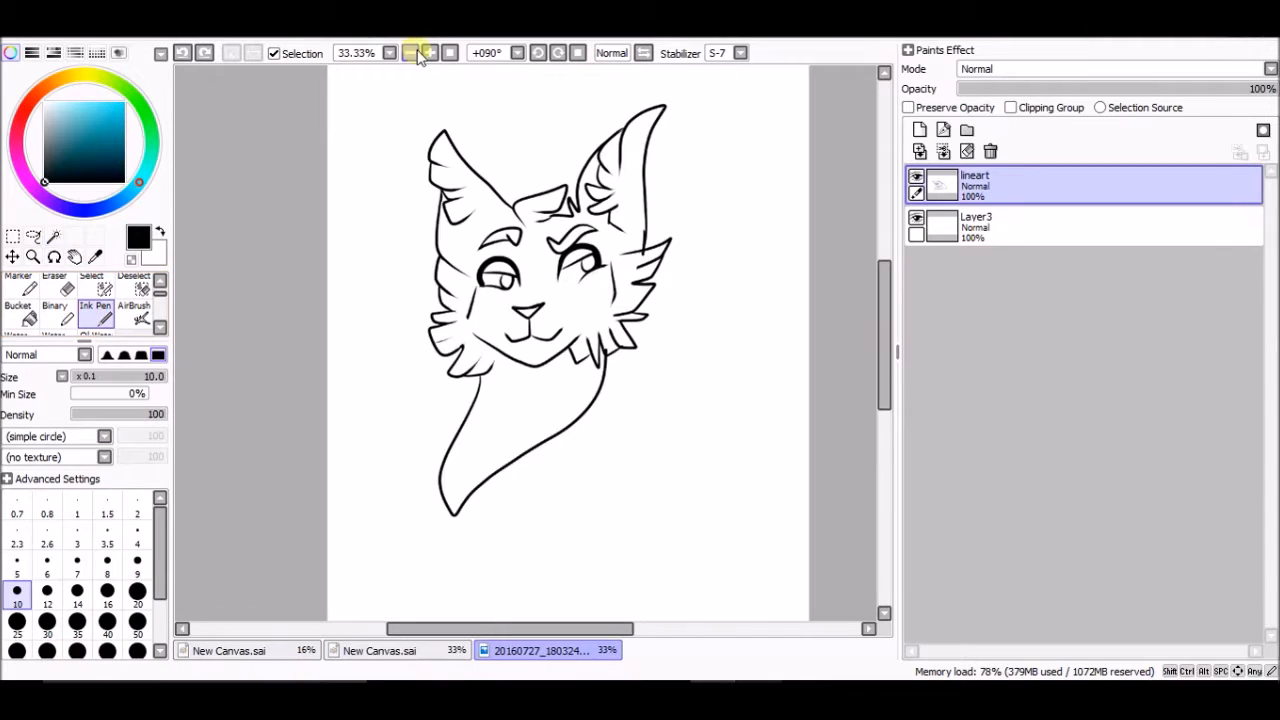
click(421, 52)
click(421, 52)
click(421, 52)
click(421, 52)
mouse_move(326, 528)
mouse_down()
mouse_move(323, 477)
mouse_move(306, 512)
mouse_up()
click(410, 52)
click(410, 52)
click(410, 52)
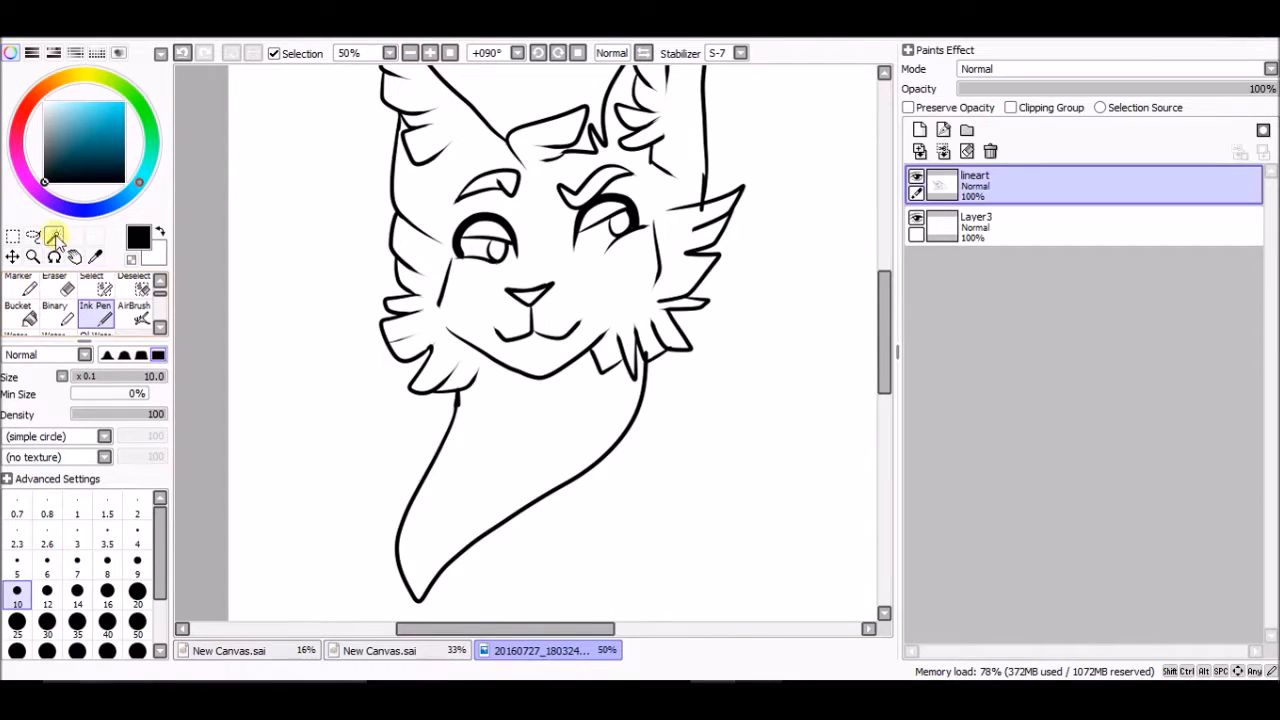
Try to select the empty area around the cat with the Magic Wand and clear the selection.
click(54, 237)
click(410, 52)
click(410, 52)
click(708, 217)
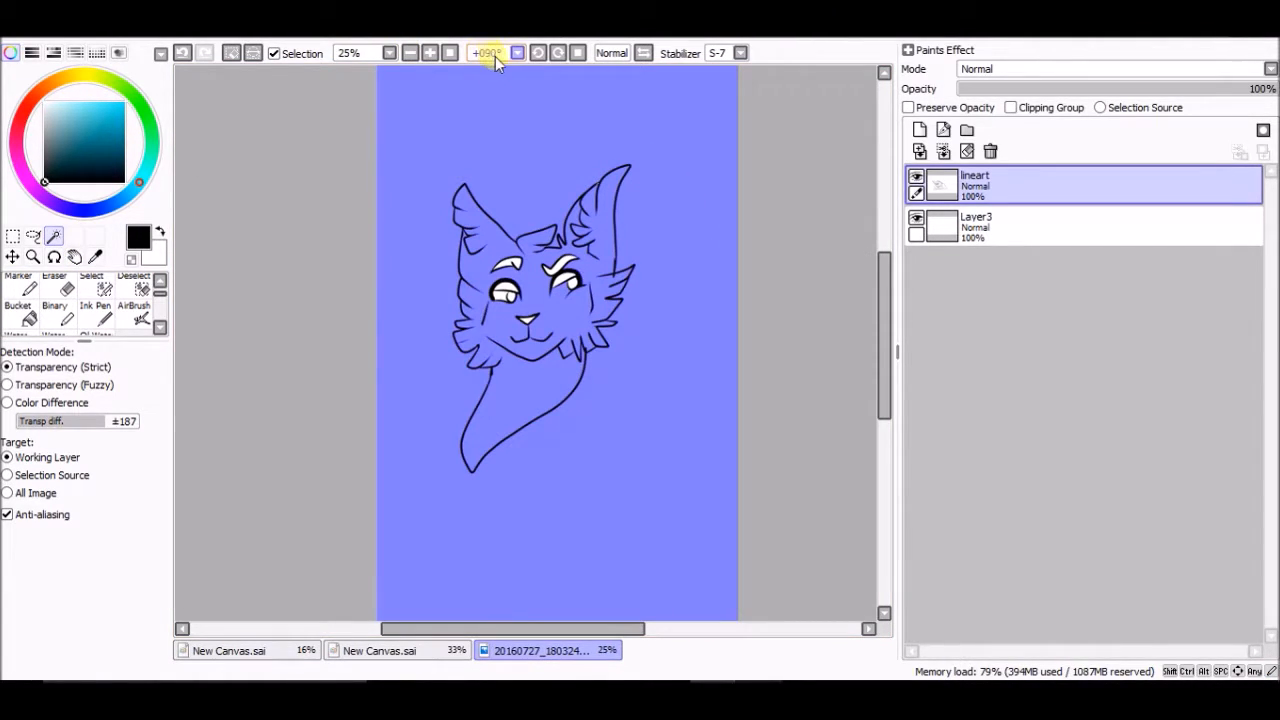
click(429, 52)
click(429, 52)
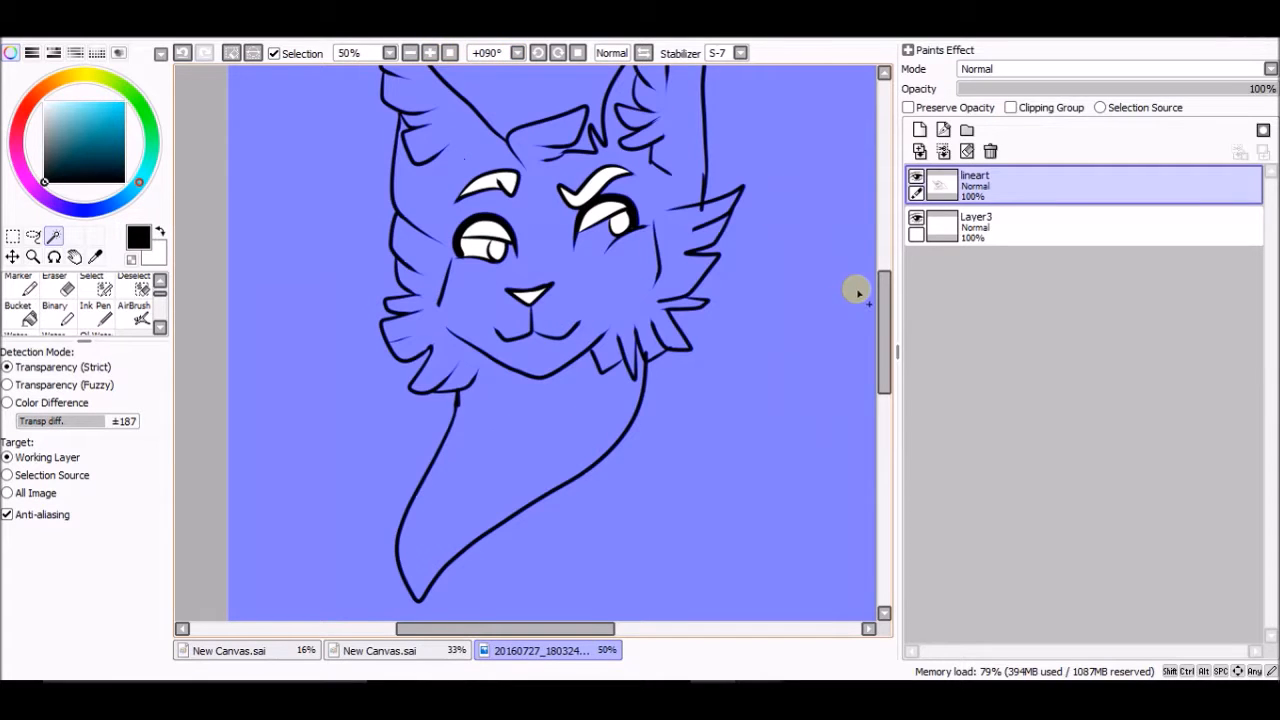
drag(882, 290, 880, 251)
click(260, 28)
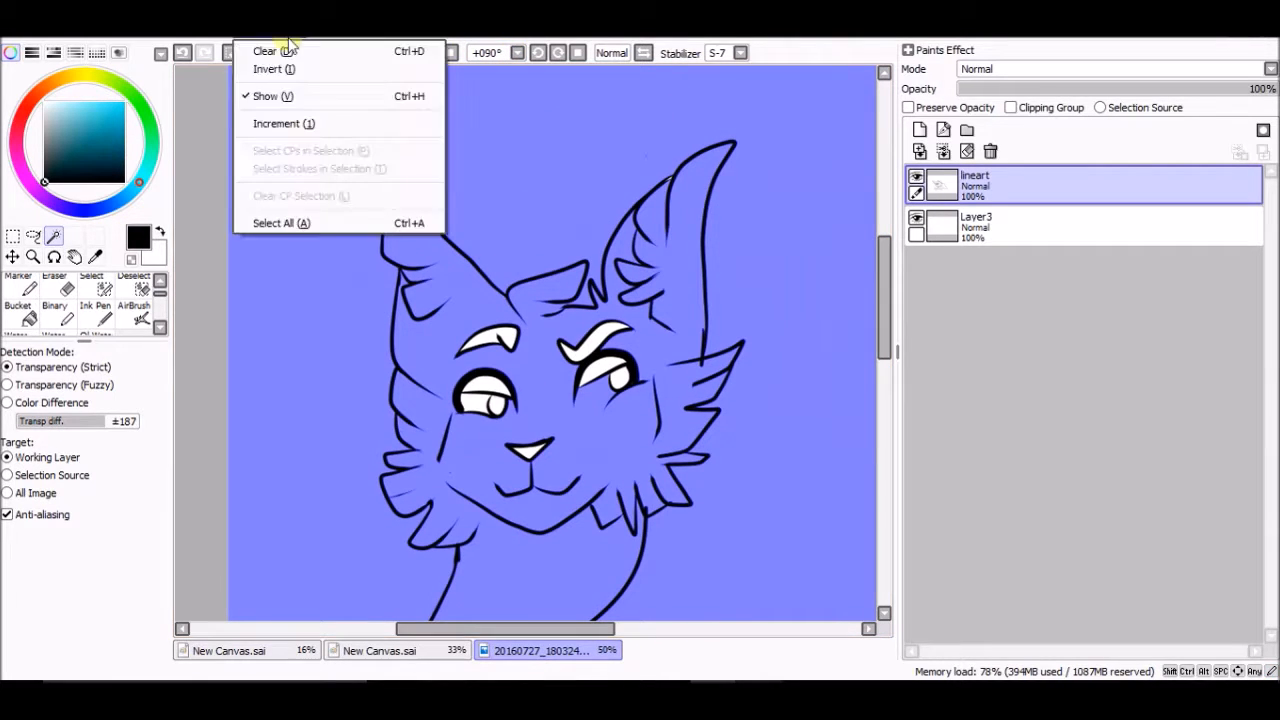
click(286, 49)
Try the Magic Wand selection again from the empty area between the ears and undo it.
click(104, 318)
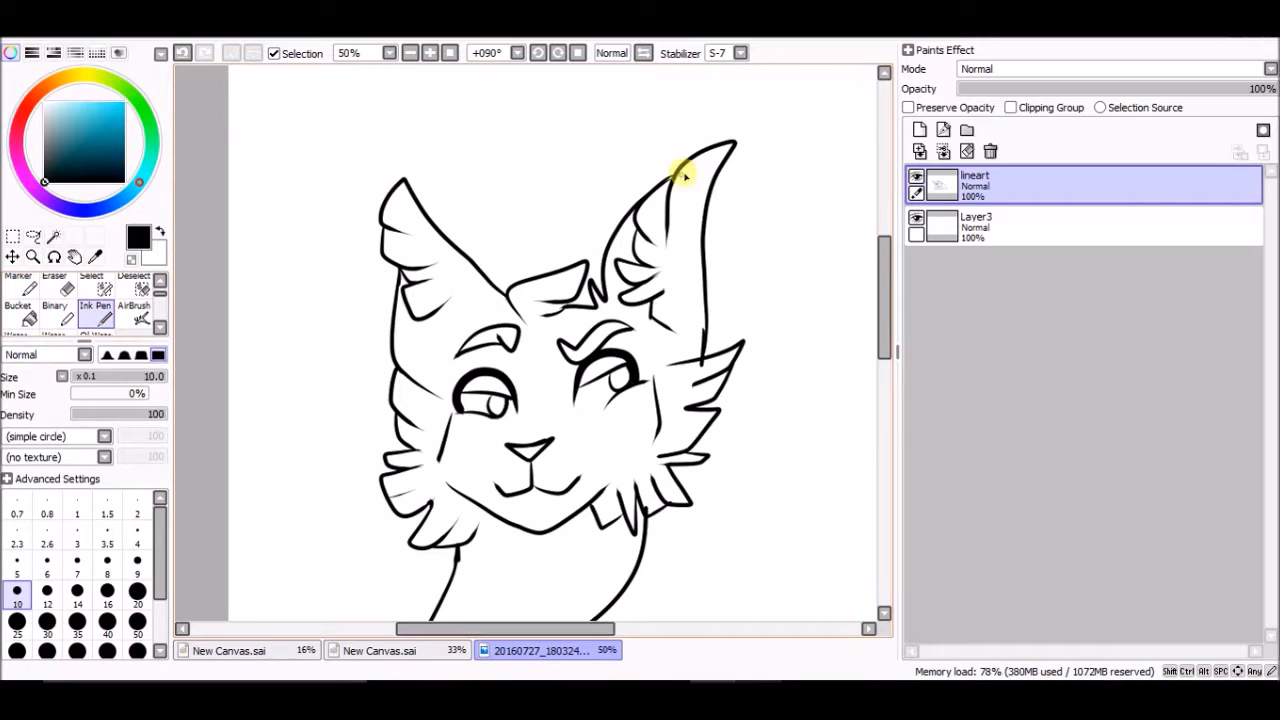
click(53, 236)
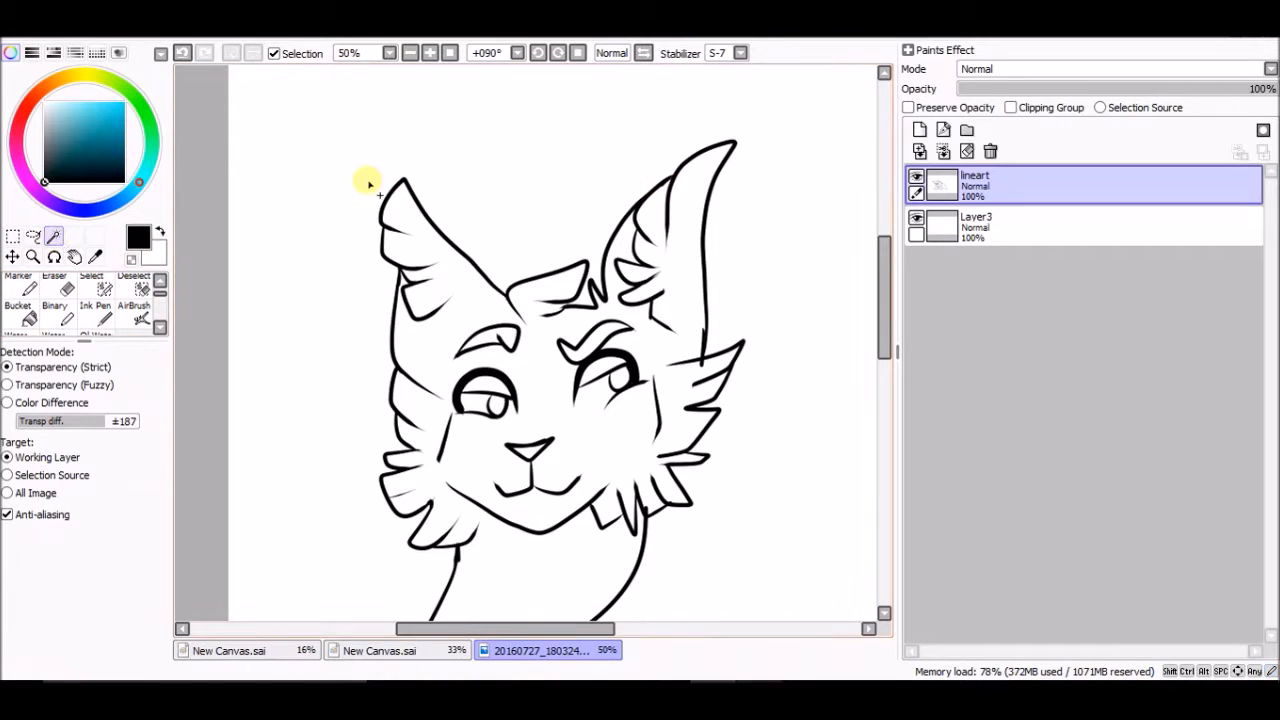
click(444, 182)
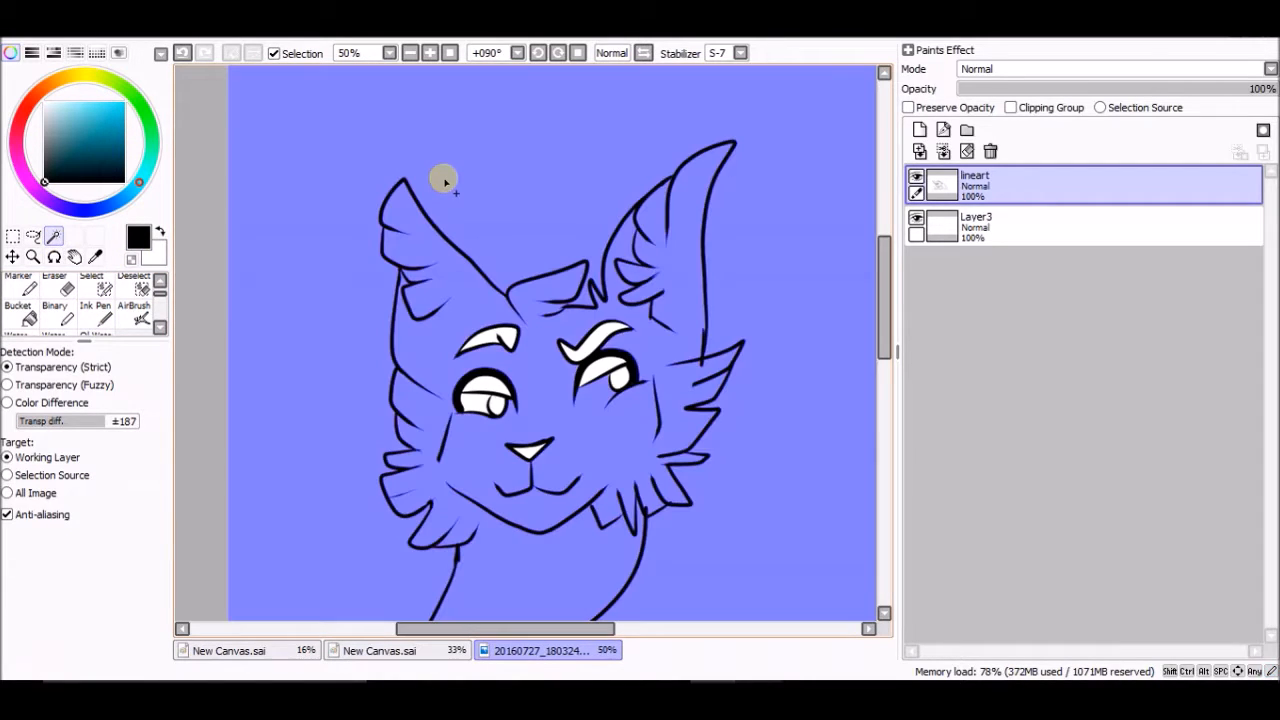
click(183, 55)
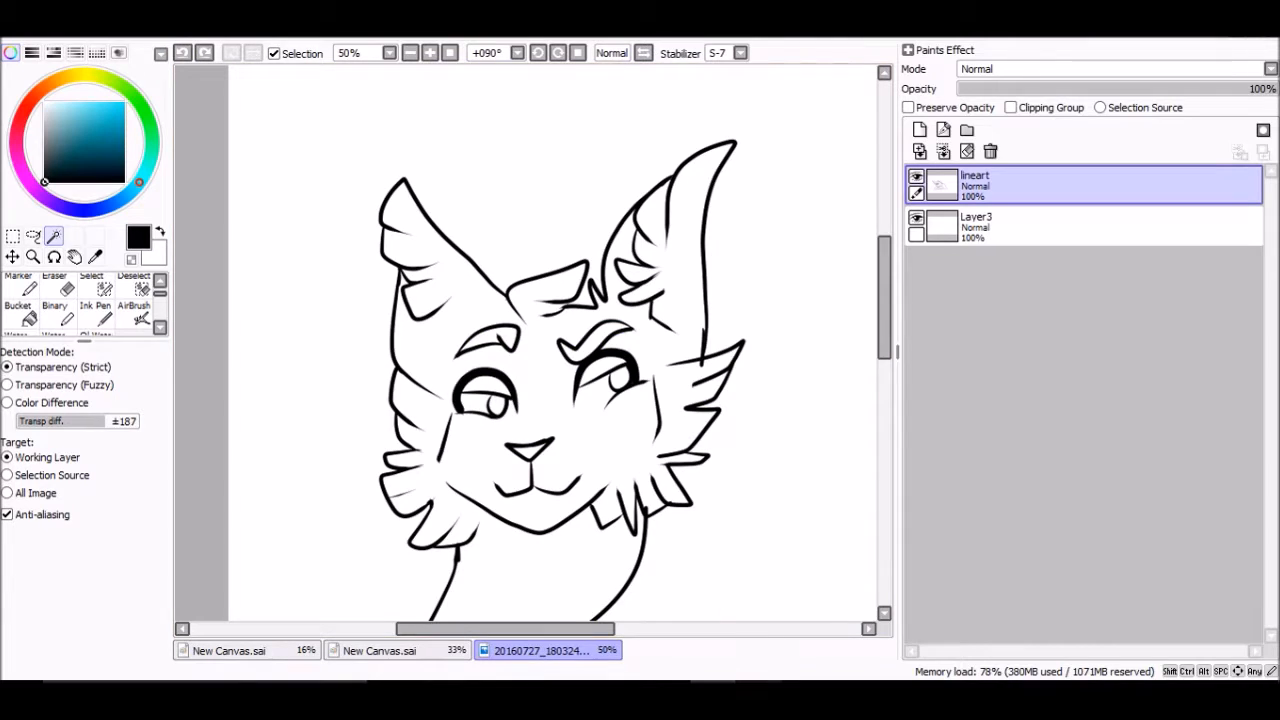
Invert the selection to cover the cat instead of its surroundings, and make Layer3 the active layer.
click(737, 585)
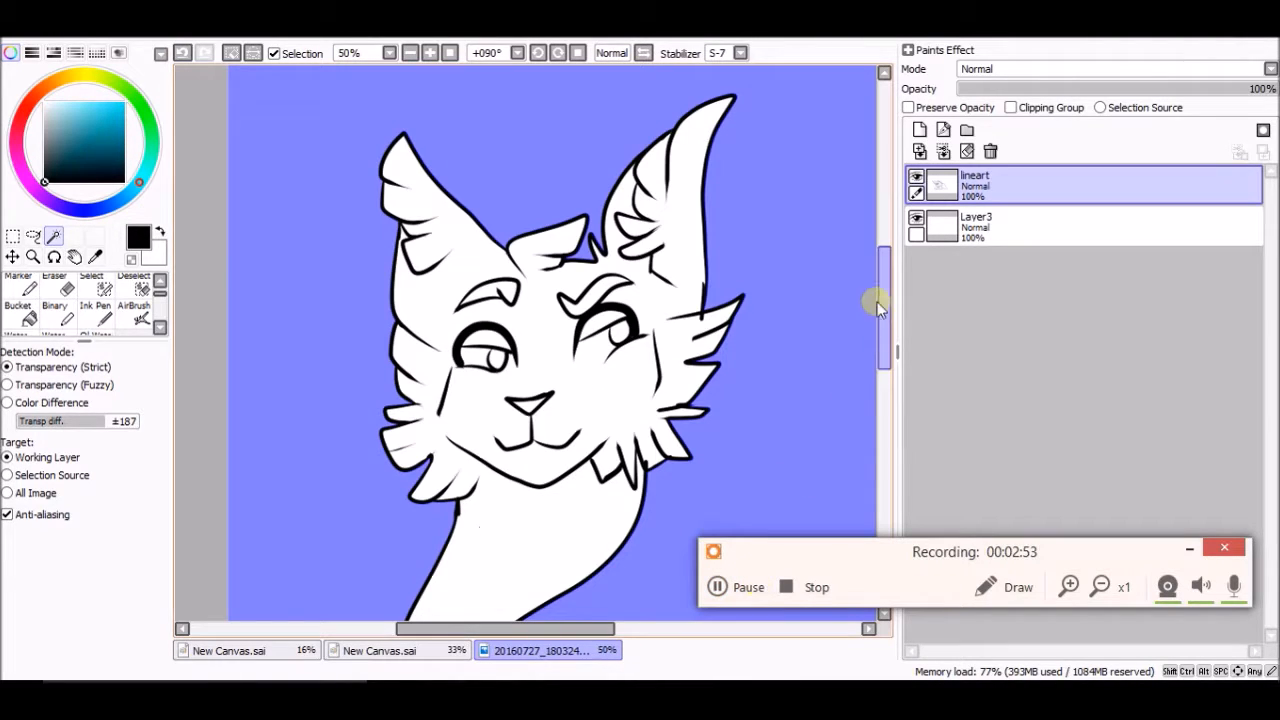
drag(890, 318, 885, 362)
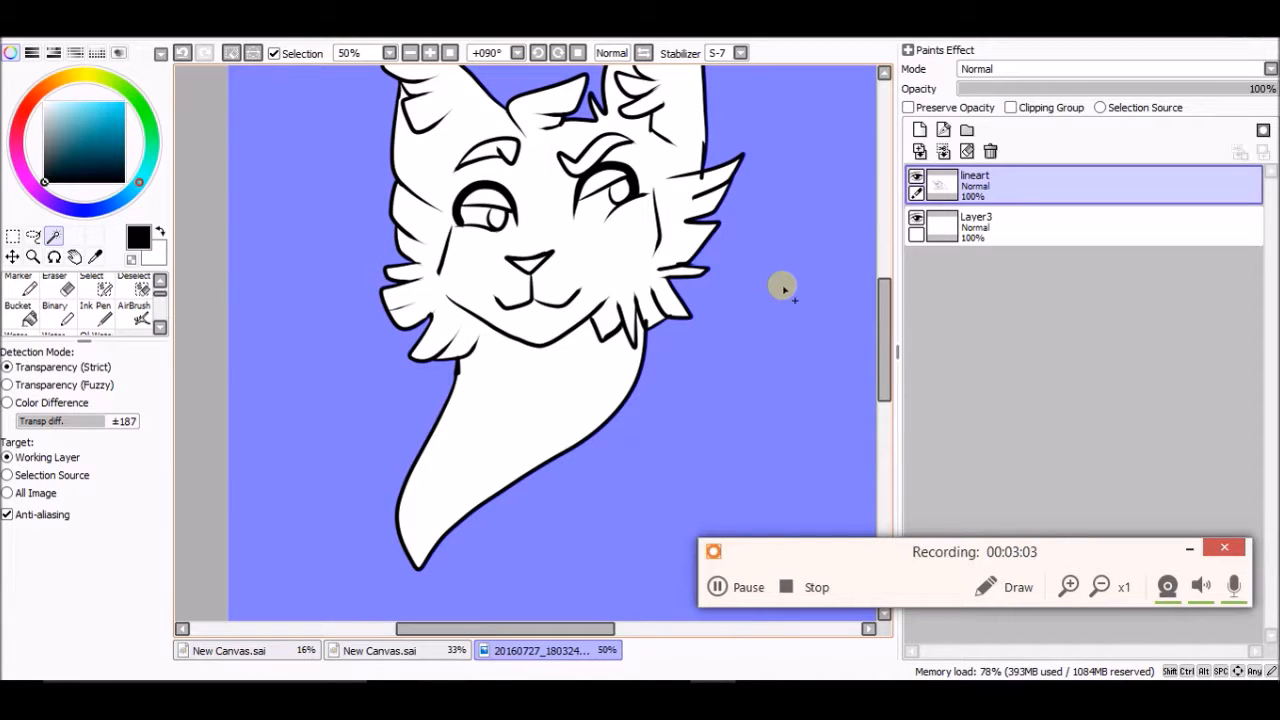
mouse_move(880, 304)
mouse_down()
mouse_move(883, 274)
mouse_move(889, 298)
mouse_up()
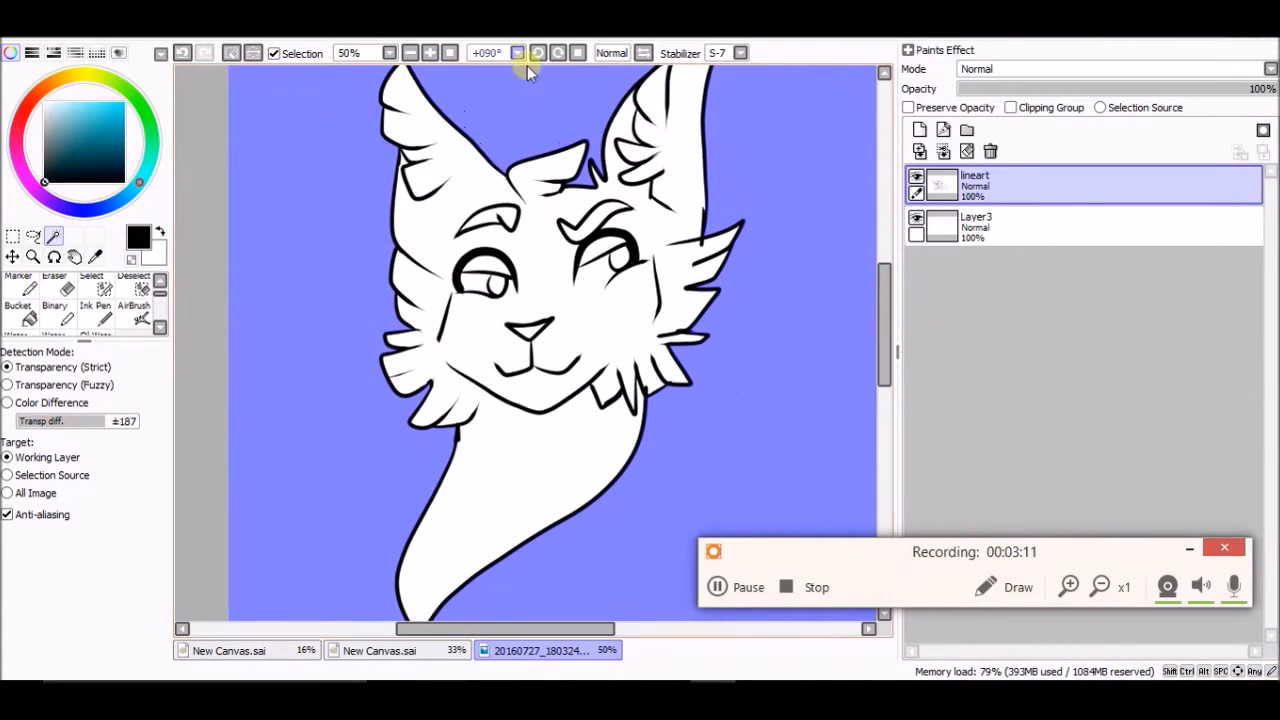
click(265, 34)
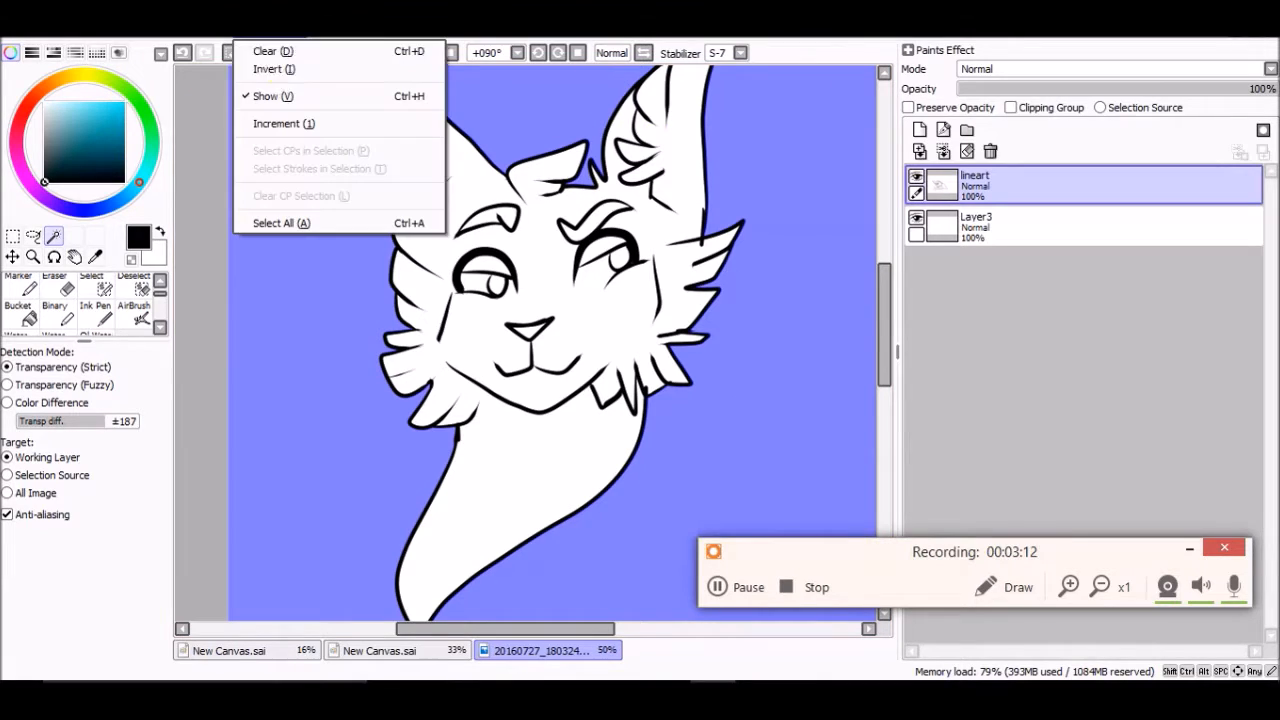
click(287, 71)
click(997, 245)
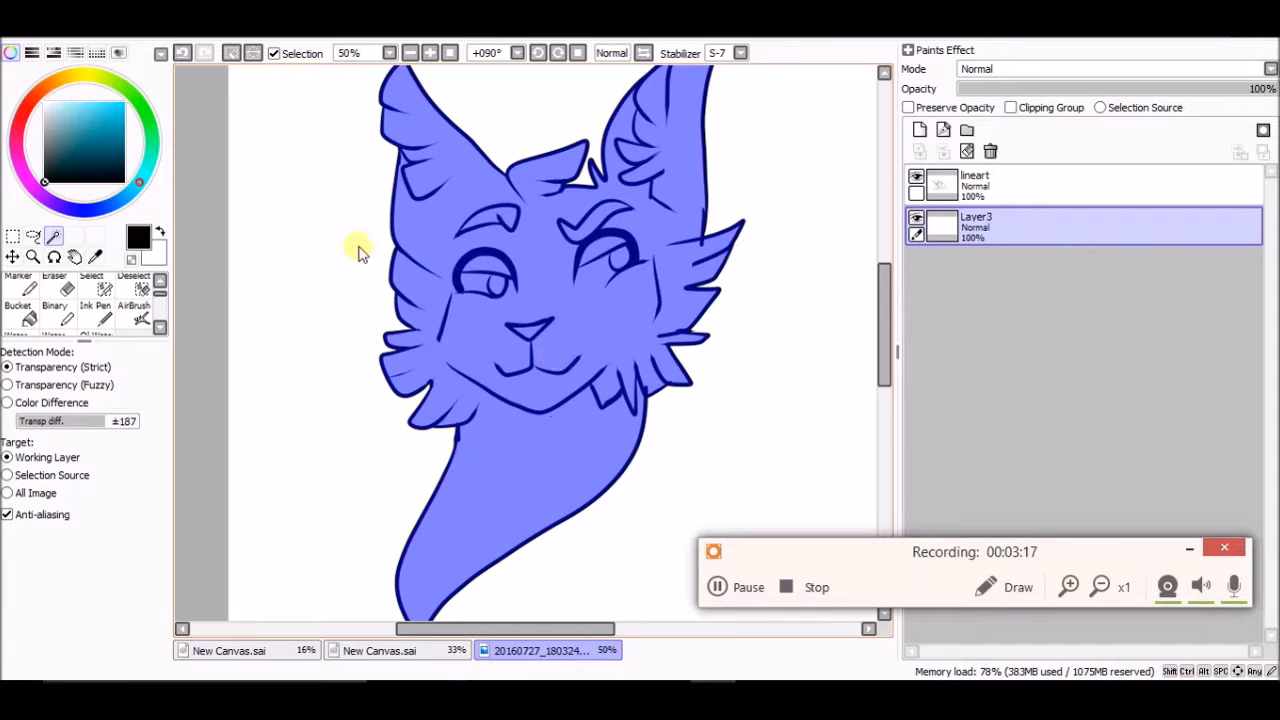
Choose the Ink Pen and set its colour to a medium orange-brown.
click(98, 318)
key(Delete)
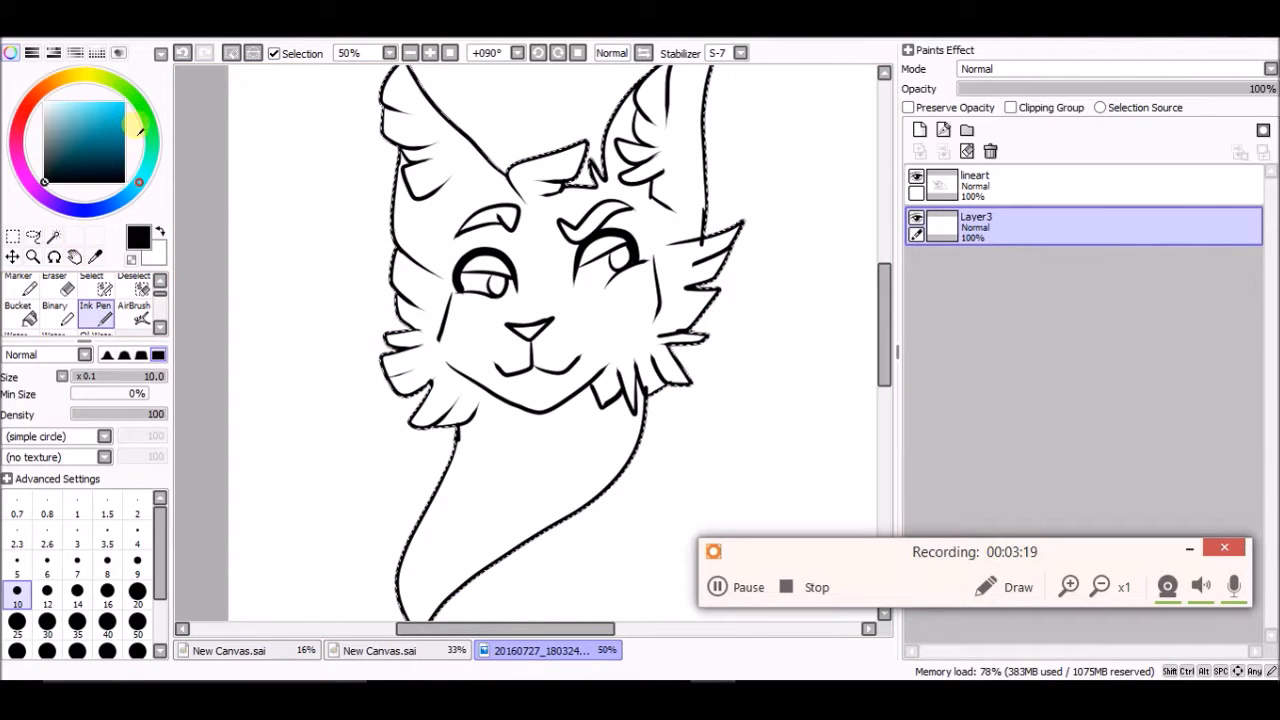
click(69, 76)
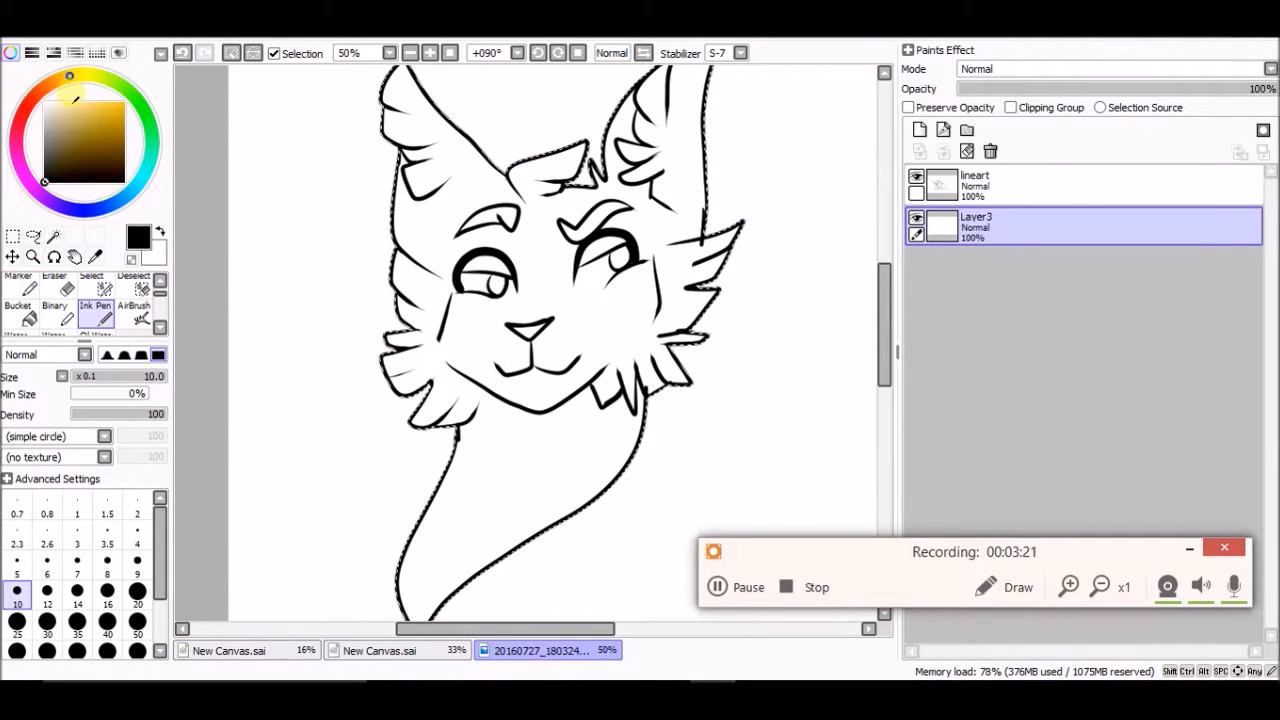
mouse_move(98, 114)
mouse_down()
mouse_move(115, 114)
mouse_move(96, 142)
mouse_move(119, 127)
mouse_up()
drag(81, 77, 66, 78)
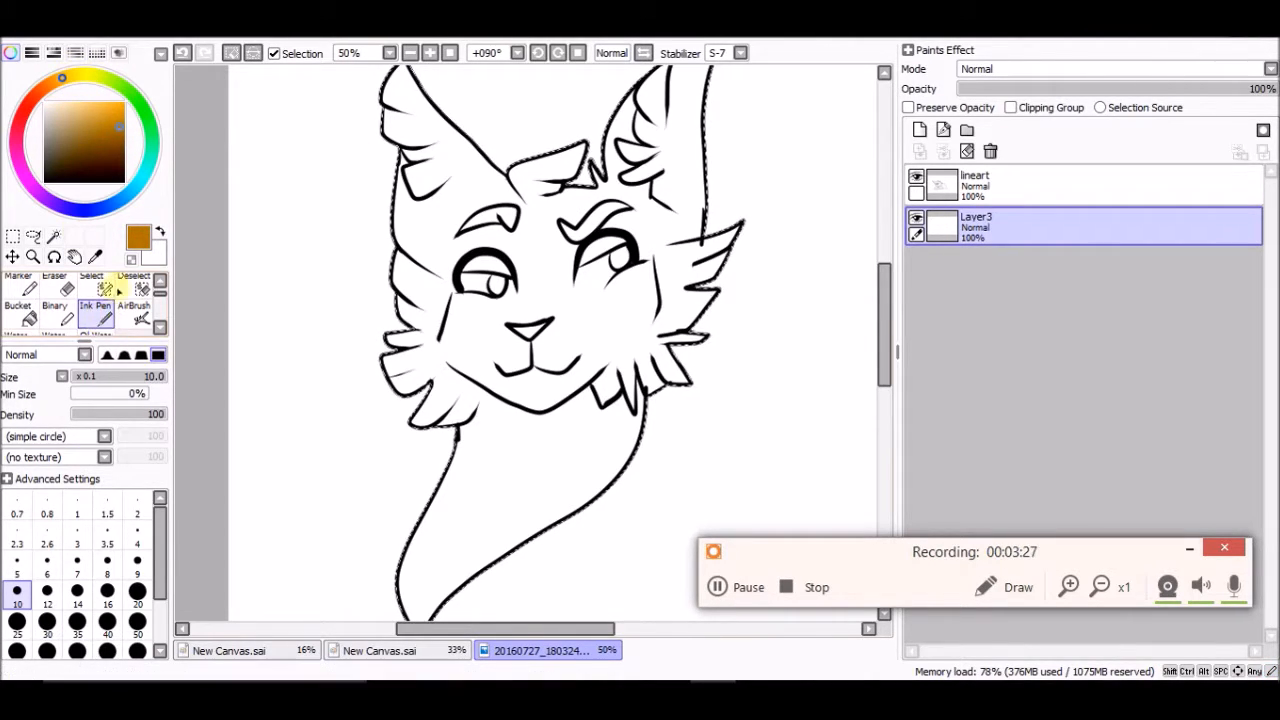
Set the stabilizer to 0 and paint the whole selected cat orange-brown on Layer3 with the size 500 Ink Pen.
click(741, 53)
click(712, 71)
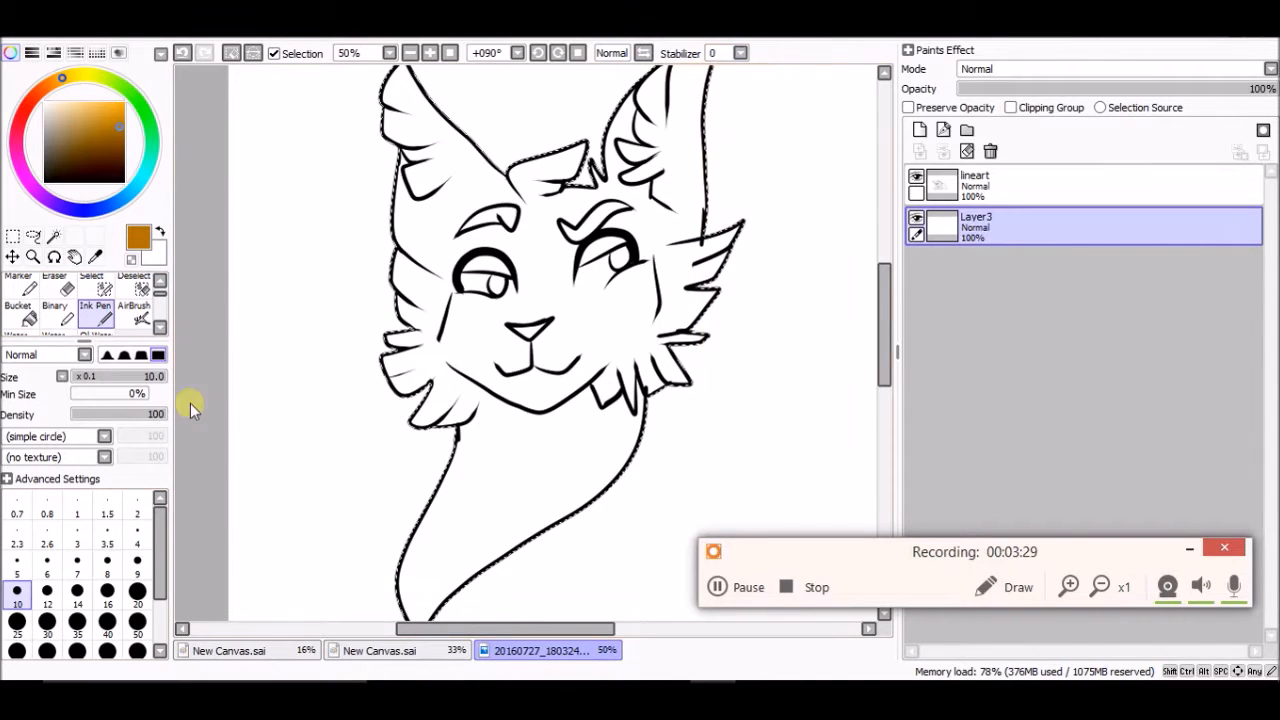
click(137, 561)
scroll(98, 636, down, 3)
click(77, 640)
mouse_move(430, 230)
mouse_down()
mouse_move(530, 98)
mouse_move(511, 198)
mouse_move(387, 258)
mouse_move(416, 128)
mouse_move(605, 92)
mouse_move(686, 110)
mouse_move(624, 408)
mouse_move(457, 295)
mouse_move(521, 243)
mouse_move(401, 375)
mouse_move(400, 502)
mouse_move(611, 310)
mouse_move(557, 170)
mouse_move(571, 178)
mouse_move(513, 213)
mouse_move(585, 148)
mouse_move(623, 302)
mouse_move(583, 304)
mouse_move(577, 140)
mouse_move(677, 96)
mouse_up()
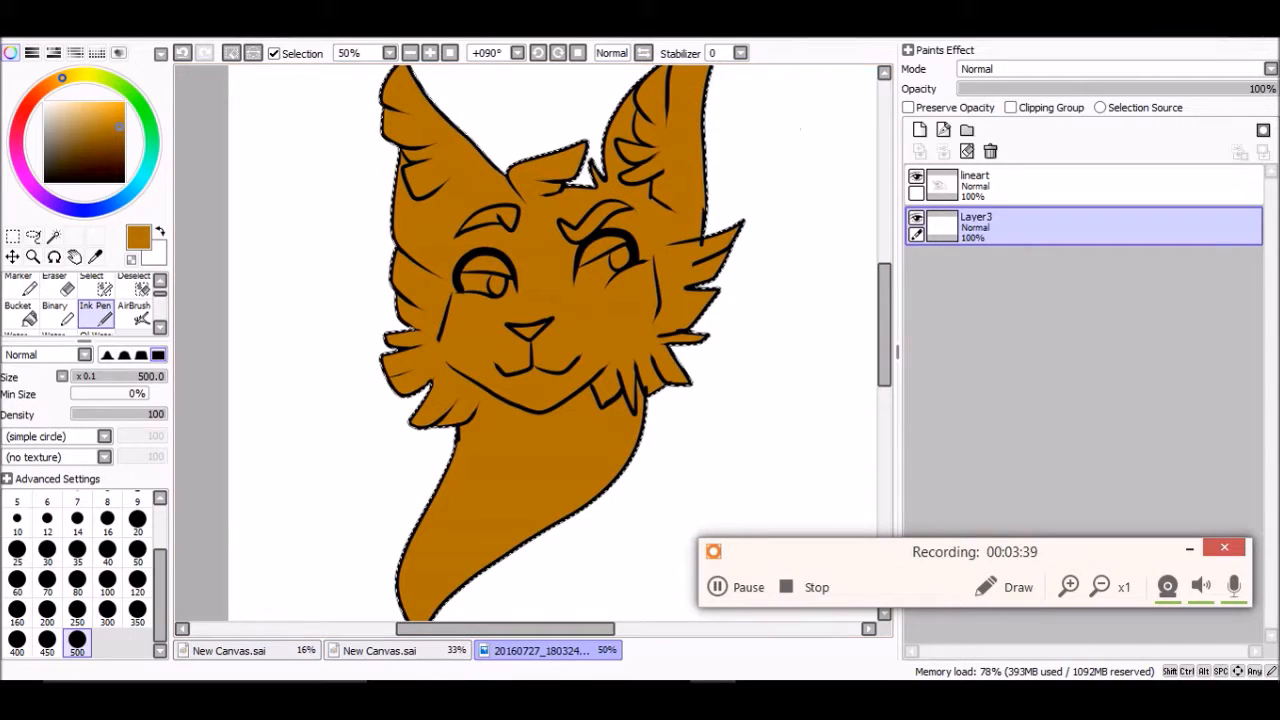
Clear the selection and turn on Preserve Opacity for Layer3.
click(262, 32)
click(265, 52)
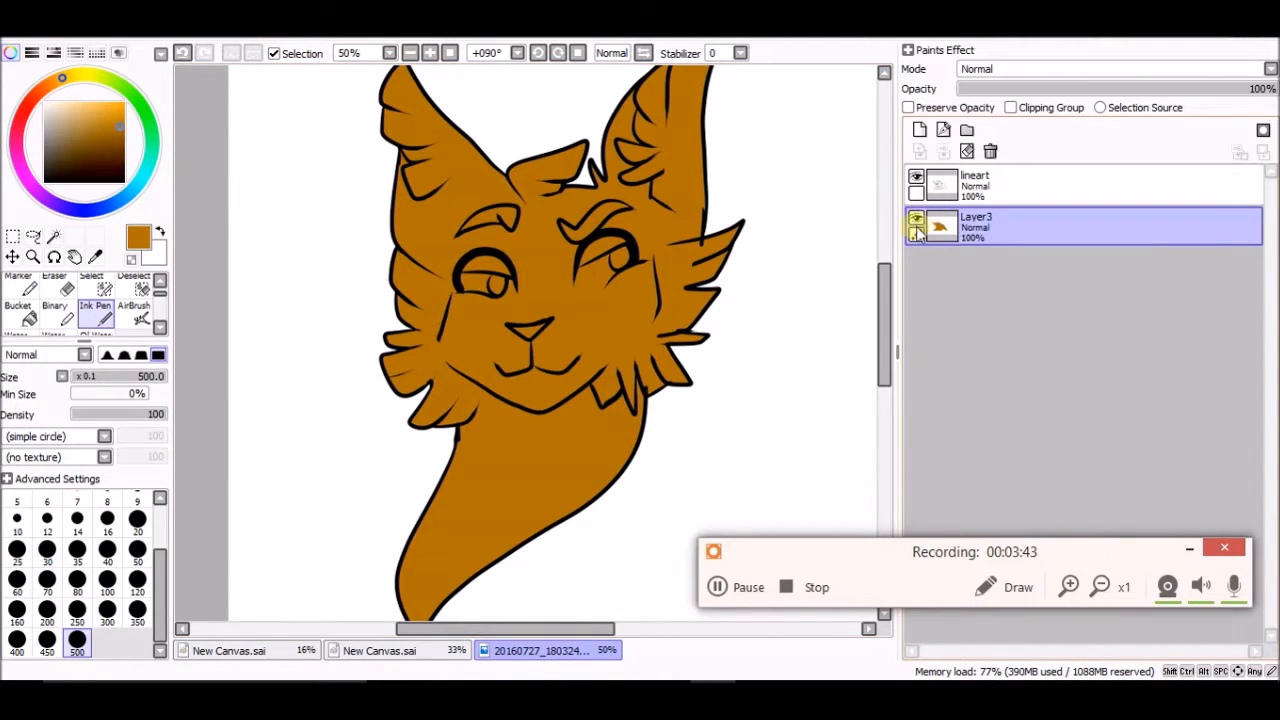
click(748, 590)
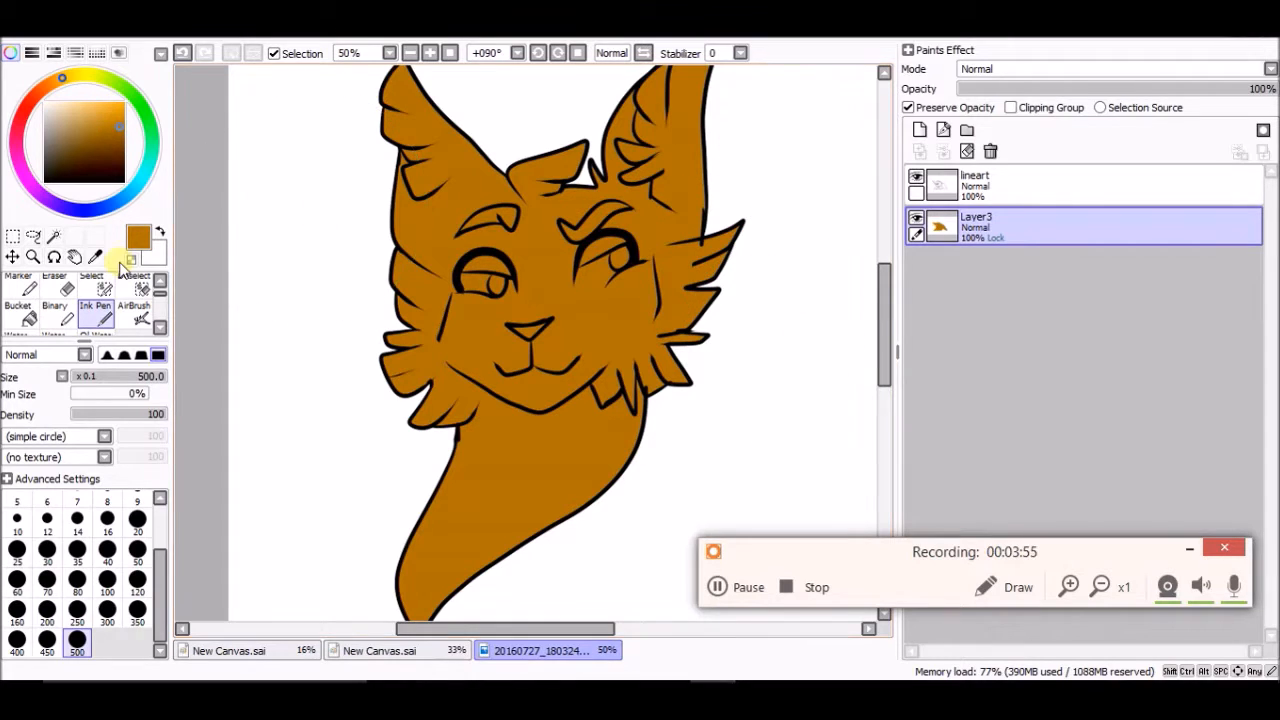
Try painting the right cheek fur light orange with the size 35 Ink Pen and undo the strokes.
drag(77, 147, 97, 167)
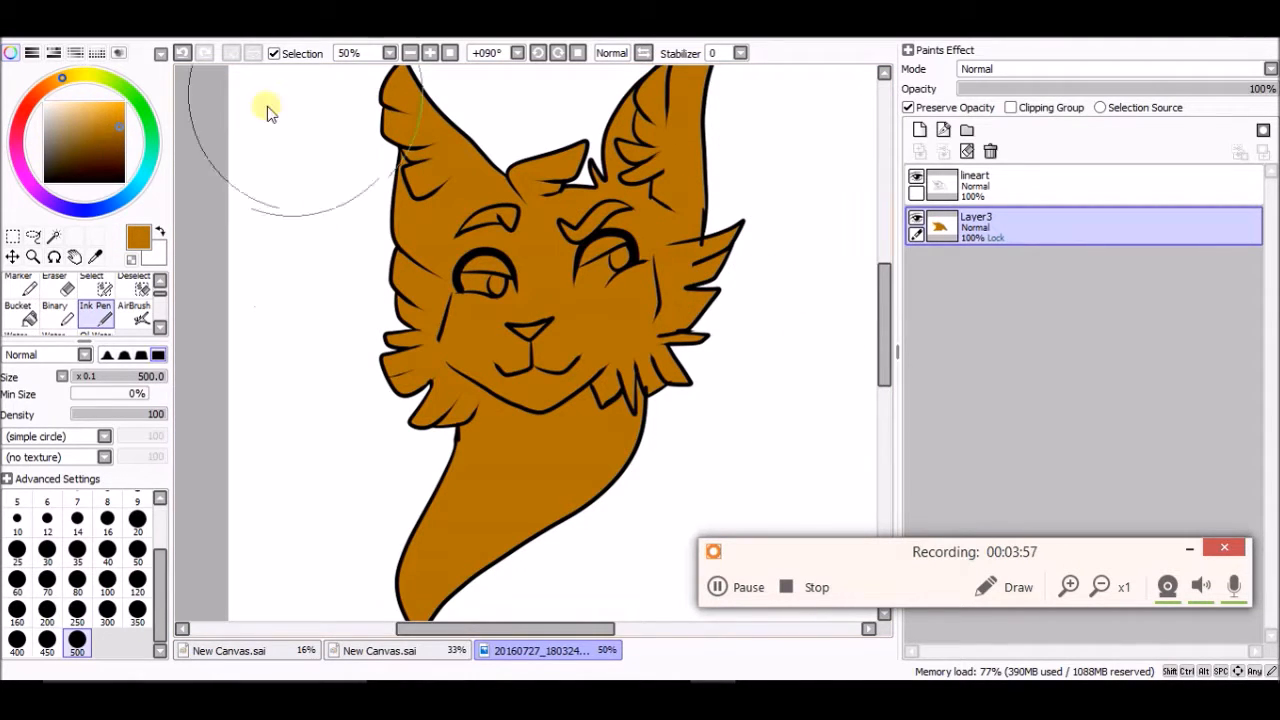
click(430, 52)
drag(888, 310, 889, 290)
click(58, 100)
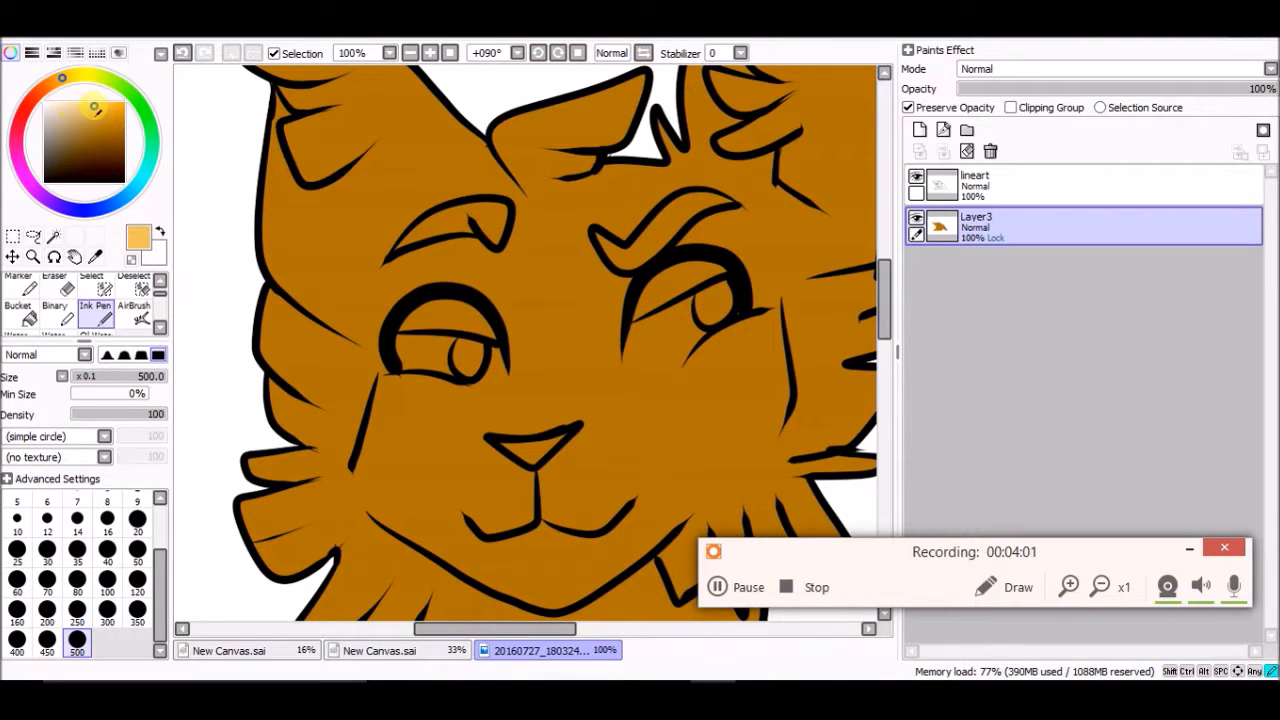
click(77, 549)
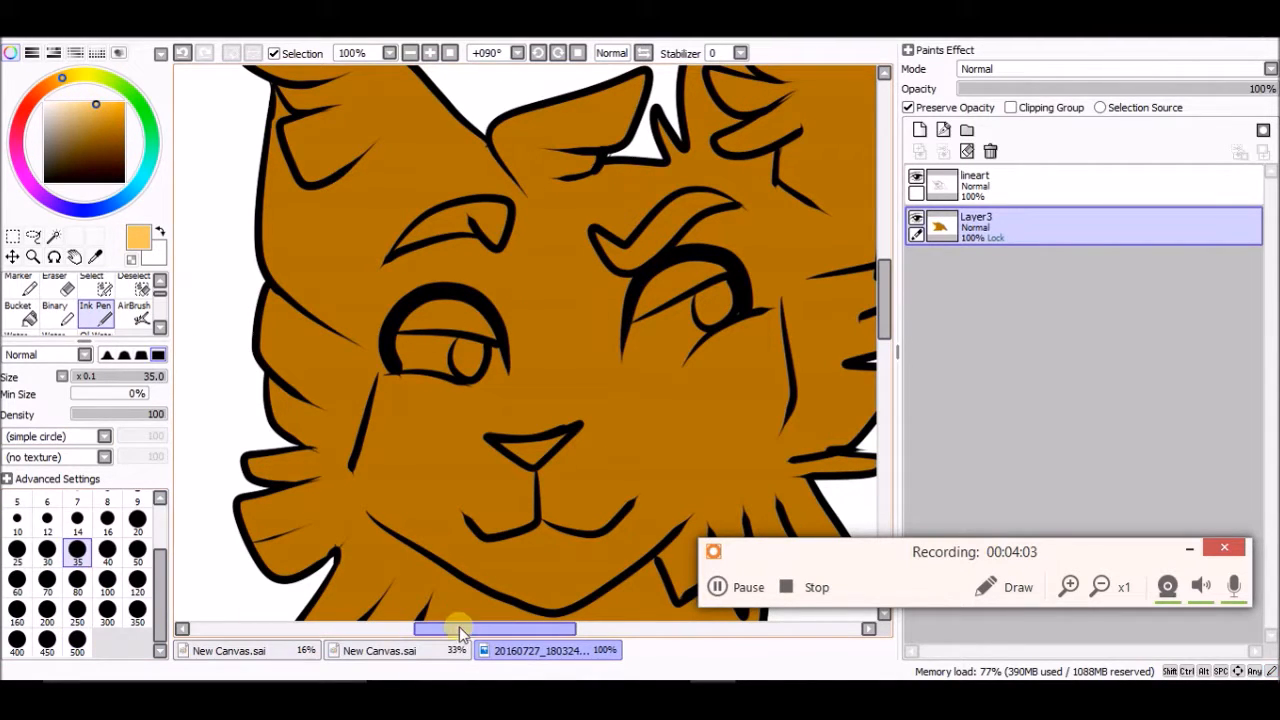
drag(457, 627, 512, 622)
mouse_move(690, 290)
mouse_down()
mouse_move(643, 371)
mouse_move(660, 293)
mouse_move(591, 289)
mouse_move(560, 330)
mouse_move(575, 393)
mouse_move(643, 337)
mouse_move(612, 480)
mouse_move(569, 504)
mouse_move(576, 404)
mouse_move(563, 457)
mouse_move(603, 537)
mouse_move(551, 597)
mouse_move(512, 567)
mouse_move(450, 575)
mouse_move(515, 470)
mouse_move(447, 522)
mouse_up()
click(410, 53)
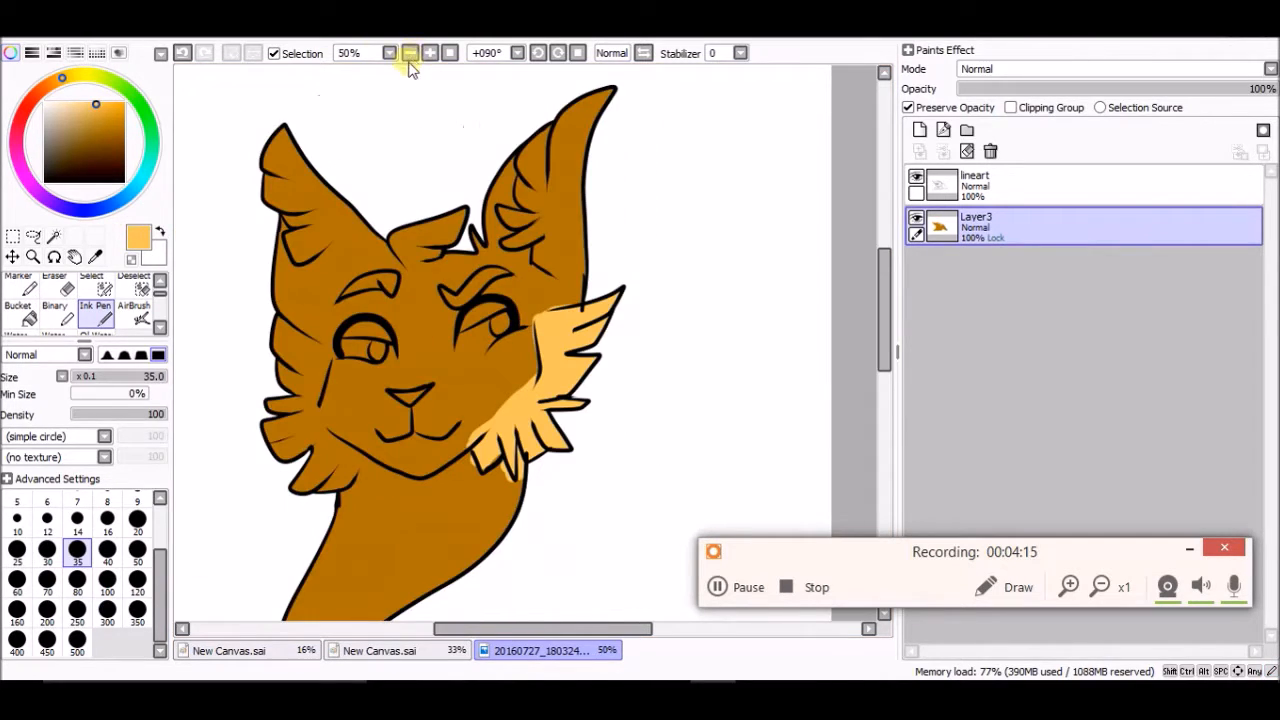
click(181, 53)
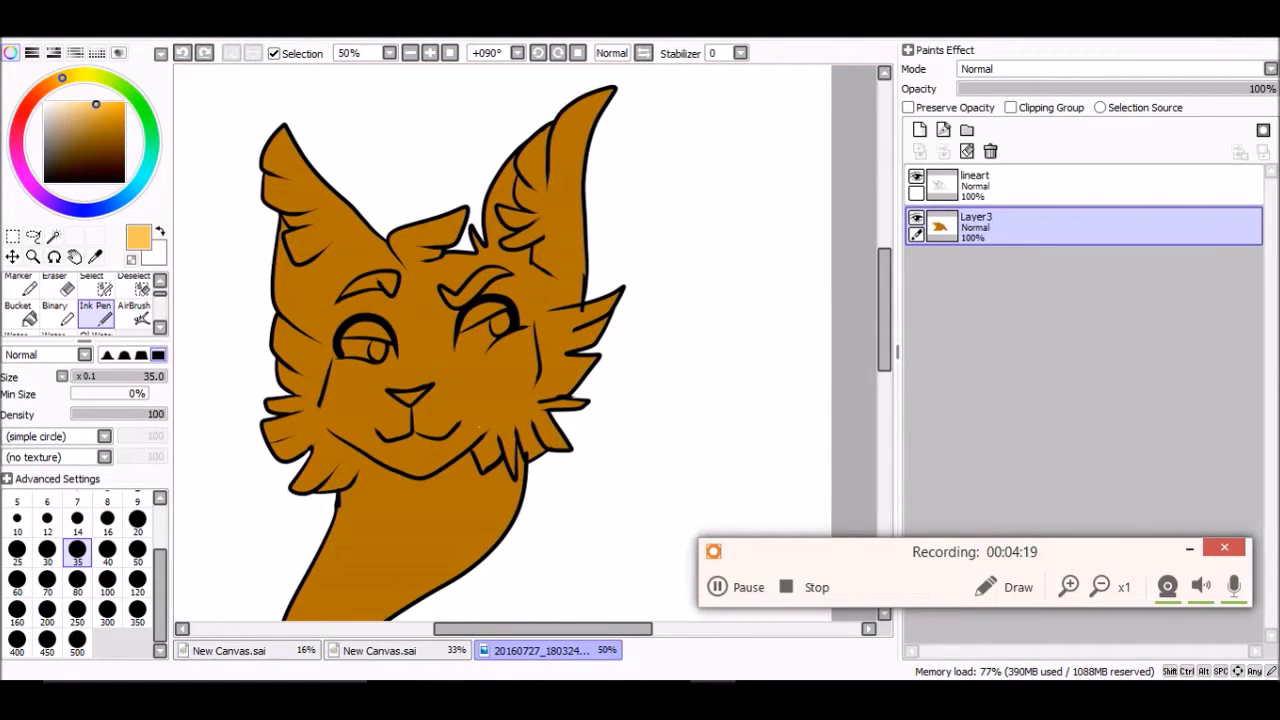
Try a black stroke on the left eyelid with the size 10 Ink Pen and undo it.
click(731, 590)
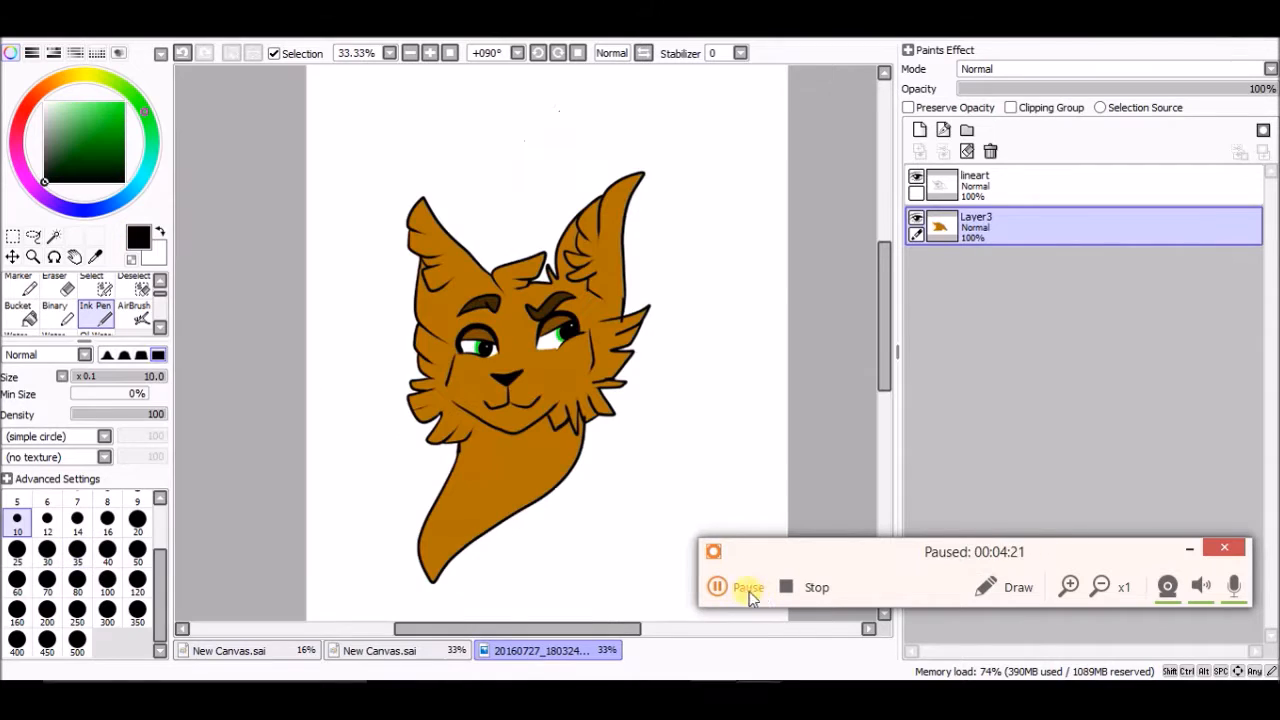
click(729, 587)
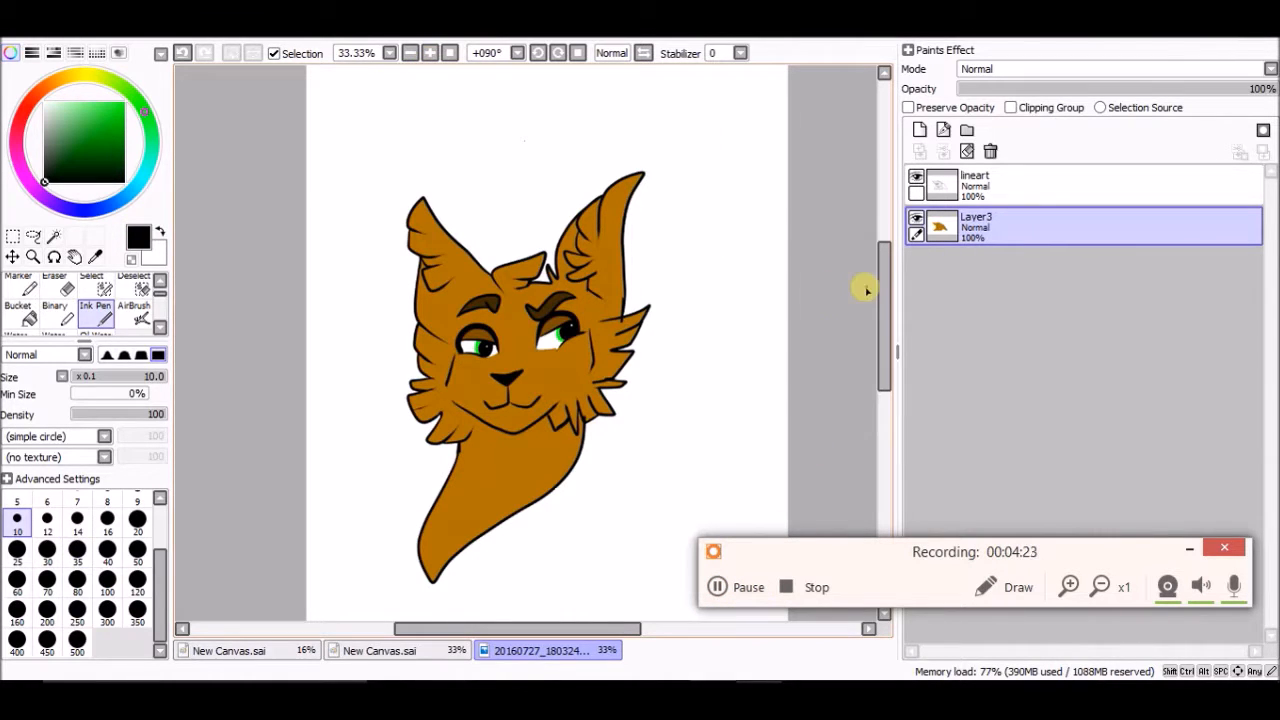
drag(885, 258, 881, 301)
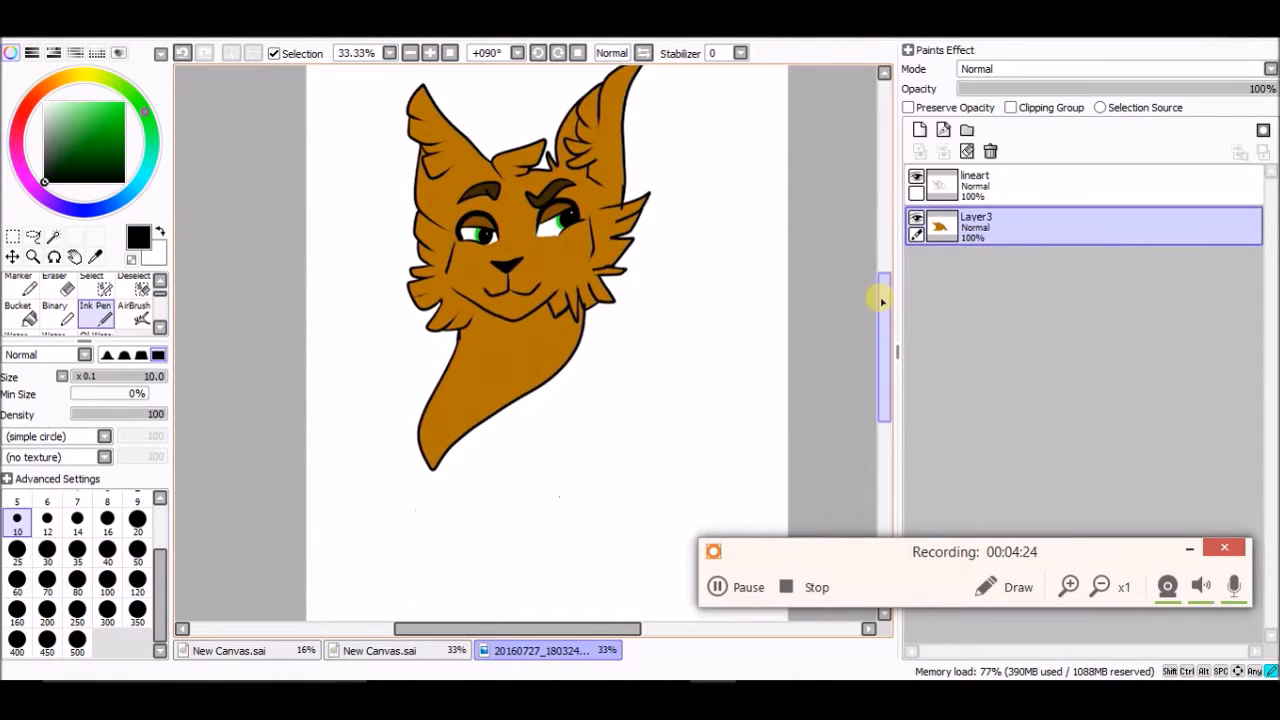
click(430, 53)
click(430, 53)
click(430, 53)
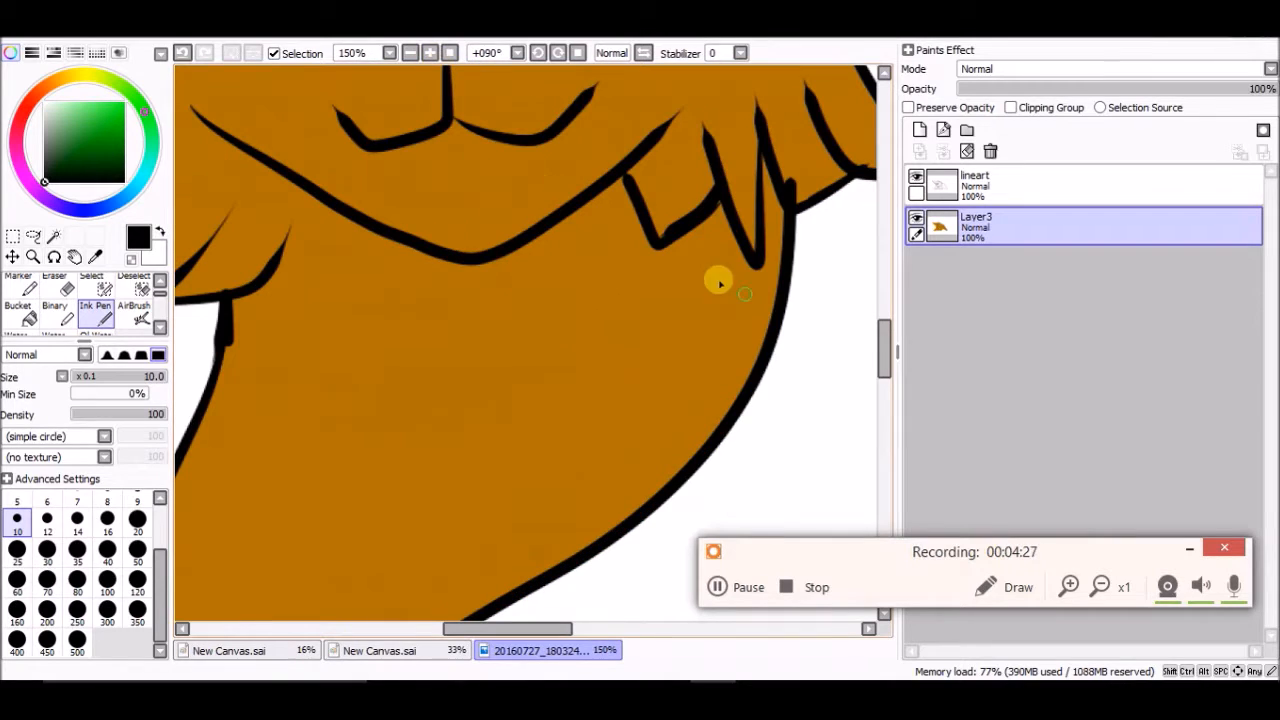
drag(884, 345, 883, 302)
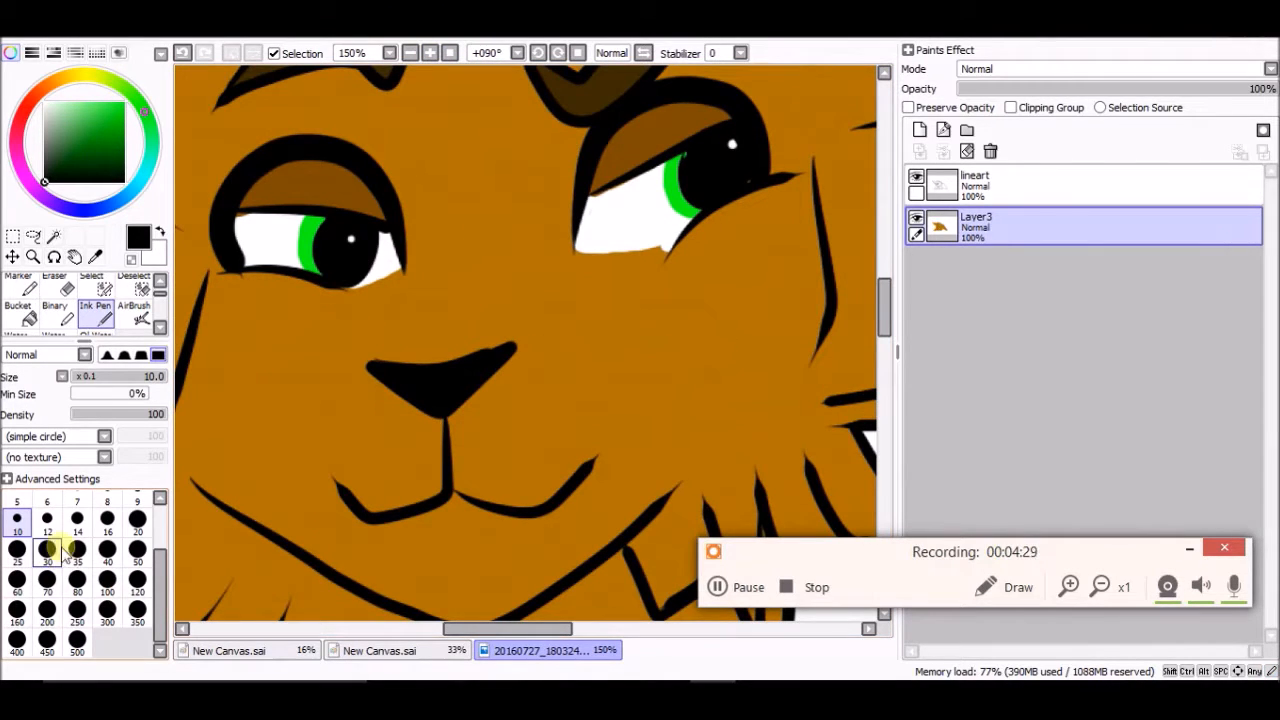
click(160, 515)
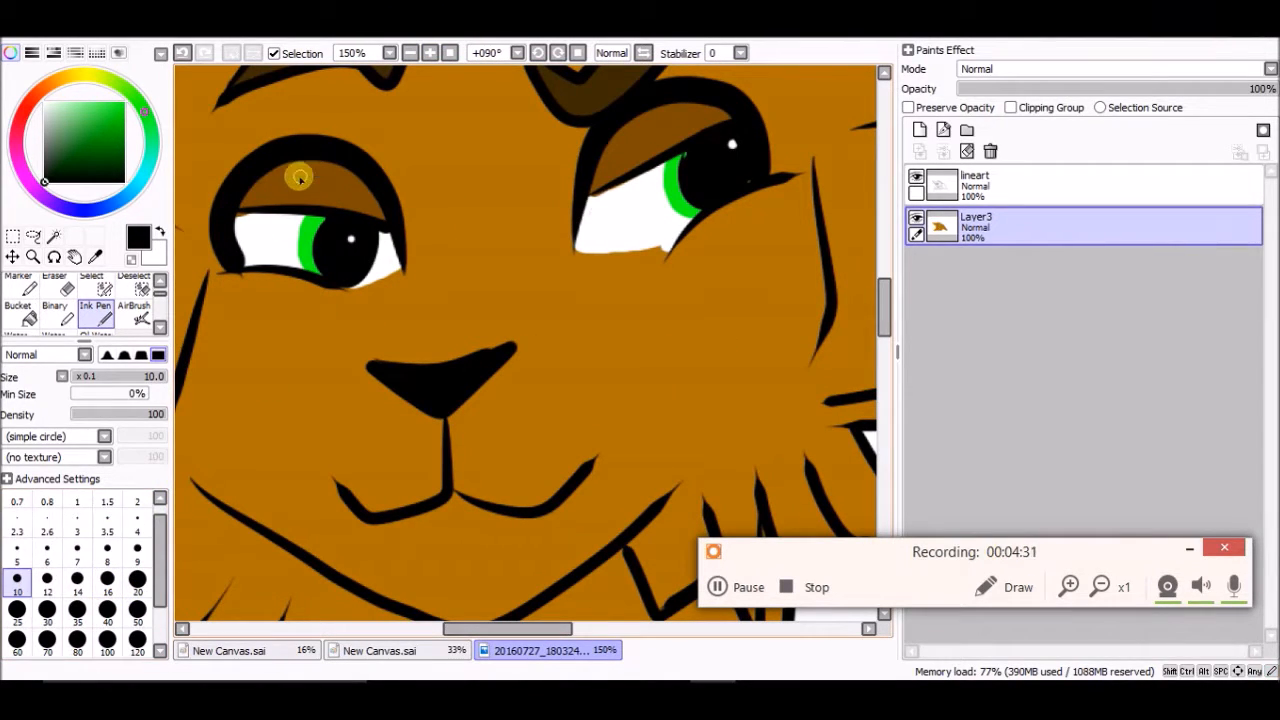
drag(302, 190, 324, 186)
click(185, 54)
click(185, 54)
Sample white from the left eye and touch up the eye's outer corner with the size 10 Ink Pen.
alt+click(258, 252)
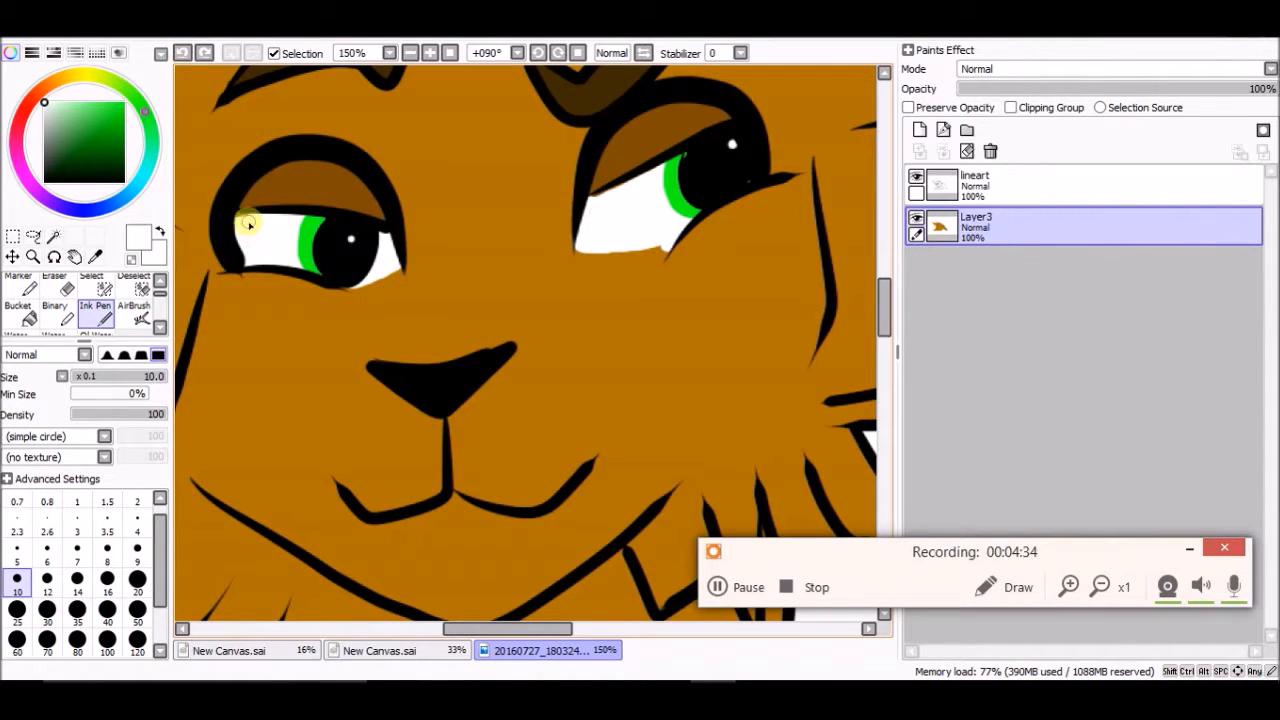
click(238, 220)
click(411, 53)
click(411, 53)
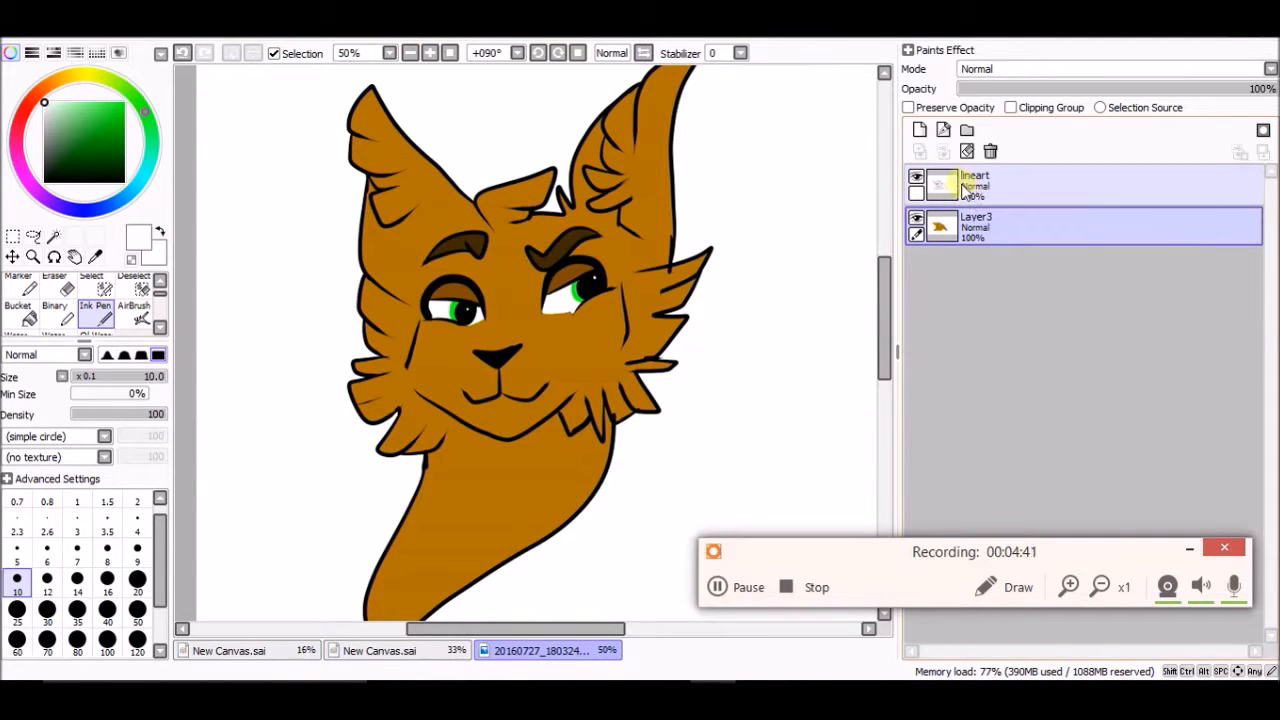
Add a new layer between Layer3 and the lineart layer, and rename Layer3 to colouring.
click(920, 131)
double_click(972, 261)
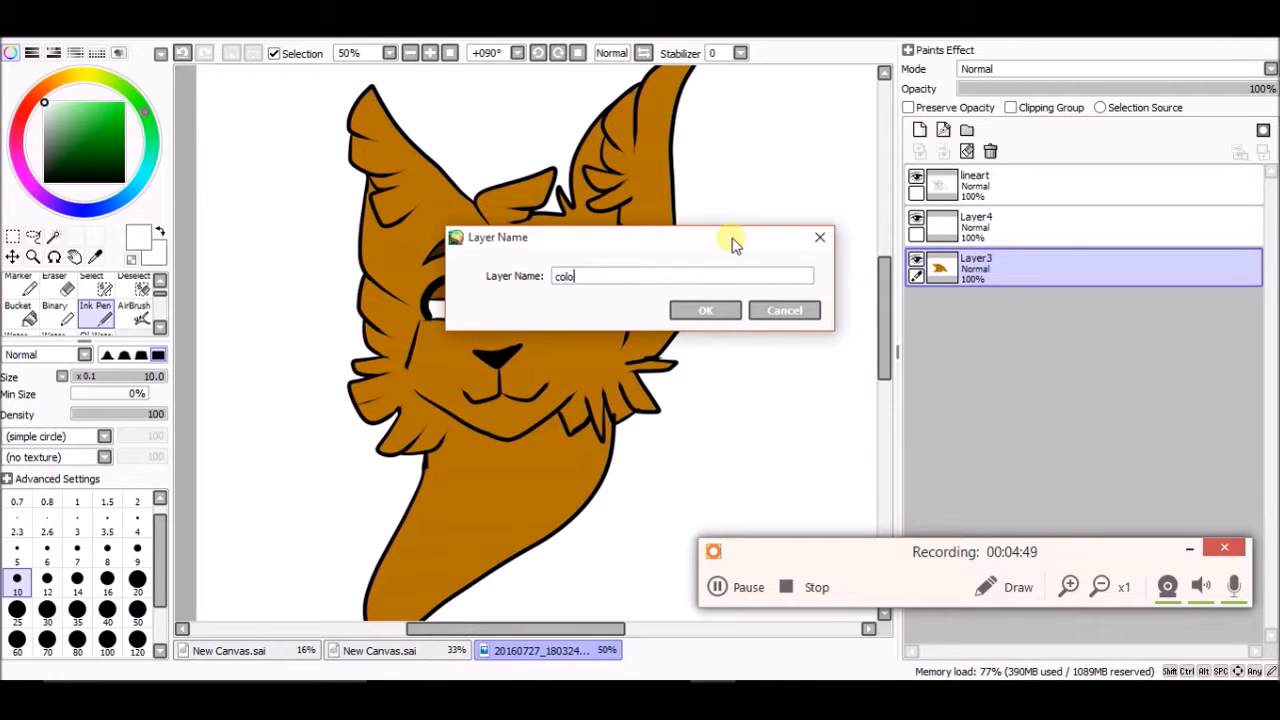
key(Return)
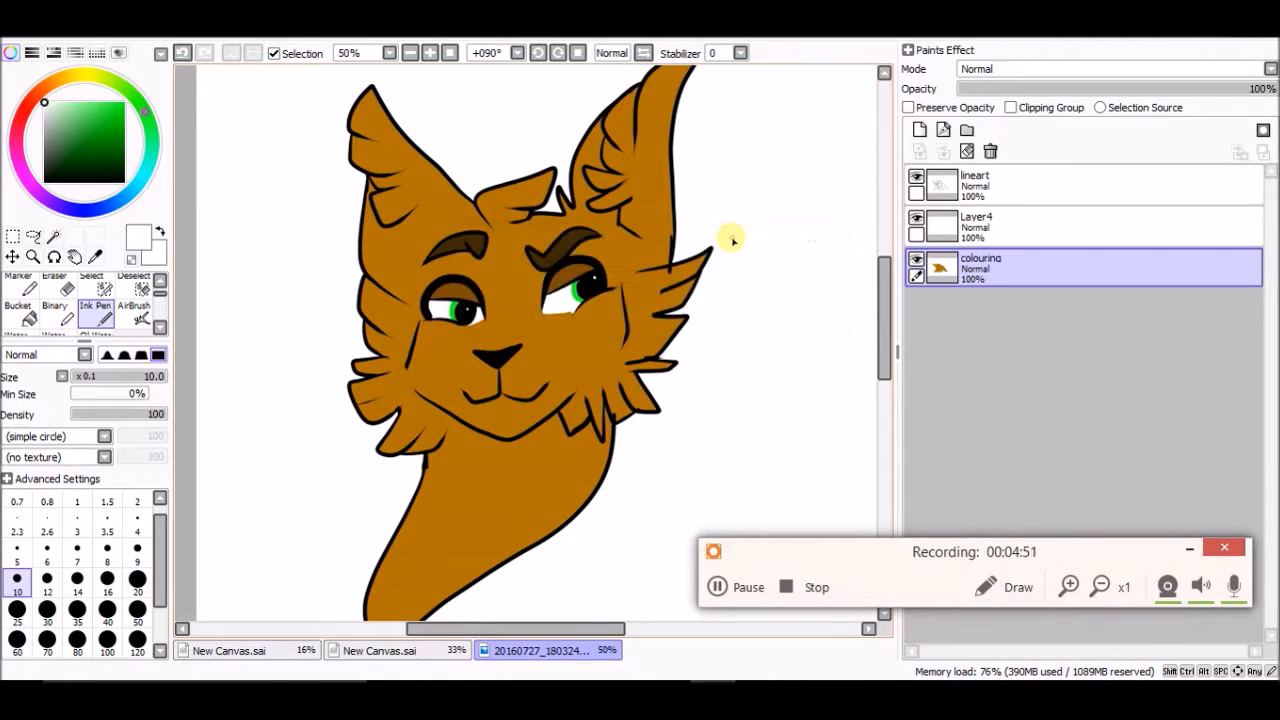
Clip Layer4 to the colouring layer and set the Ink Pen to dark green at size 20.
click(1035, 233)
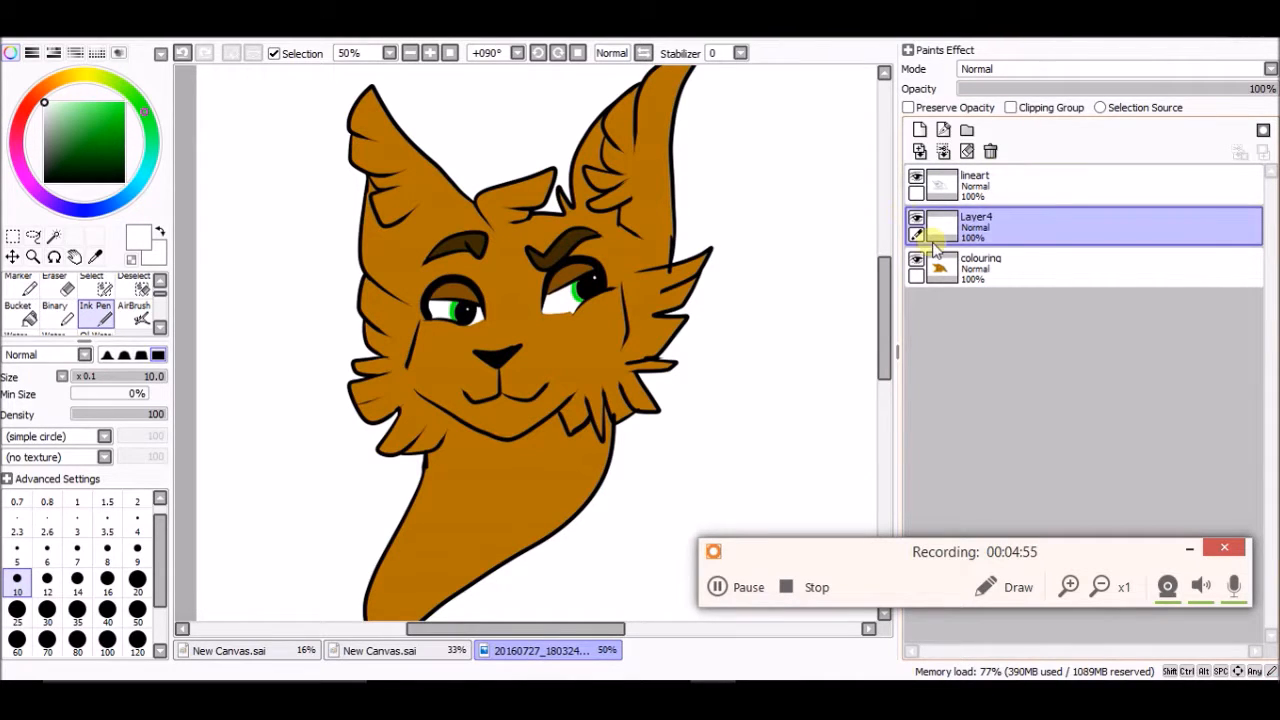
click(1036, 110)
click(430, 53)
click(430, 53)
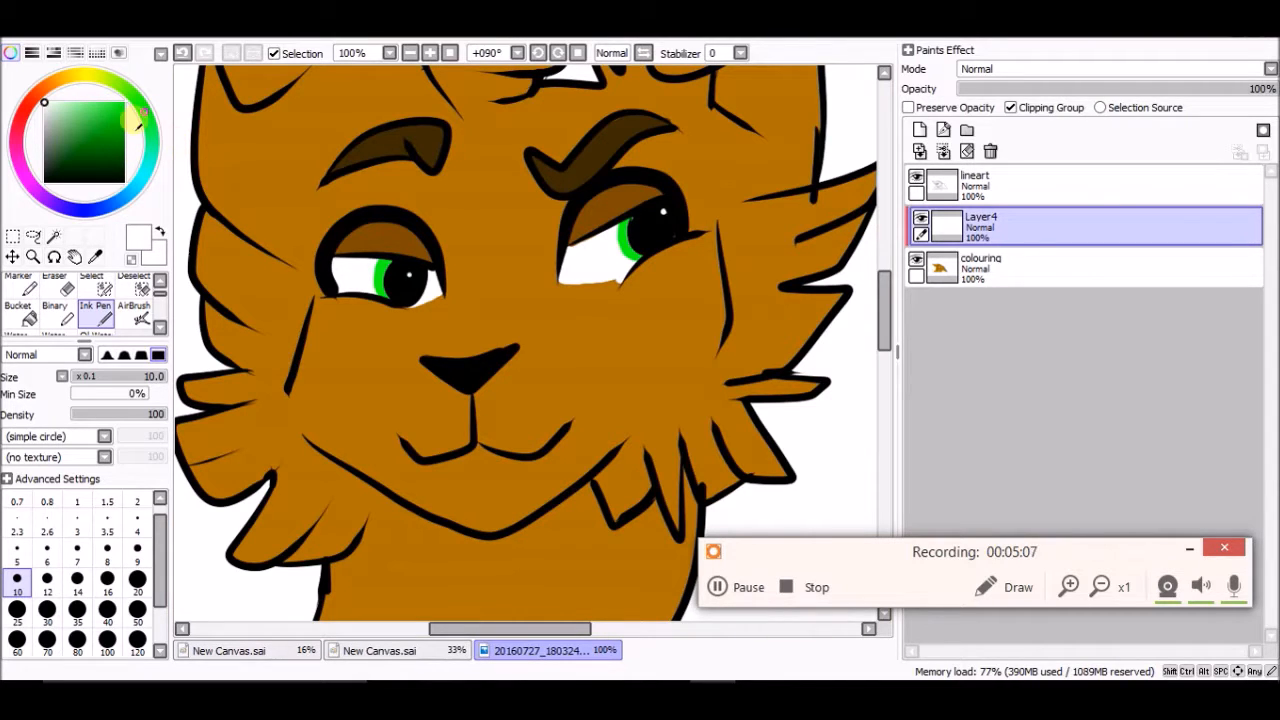
drag(98, 120, 71, 165)
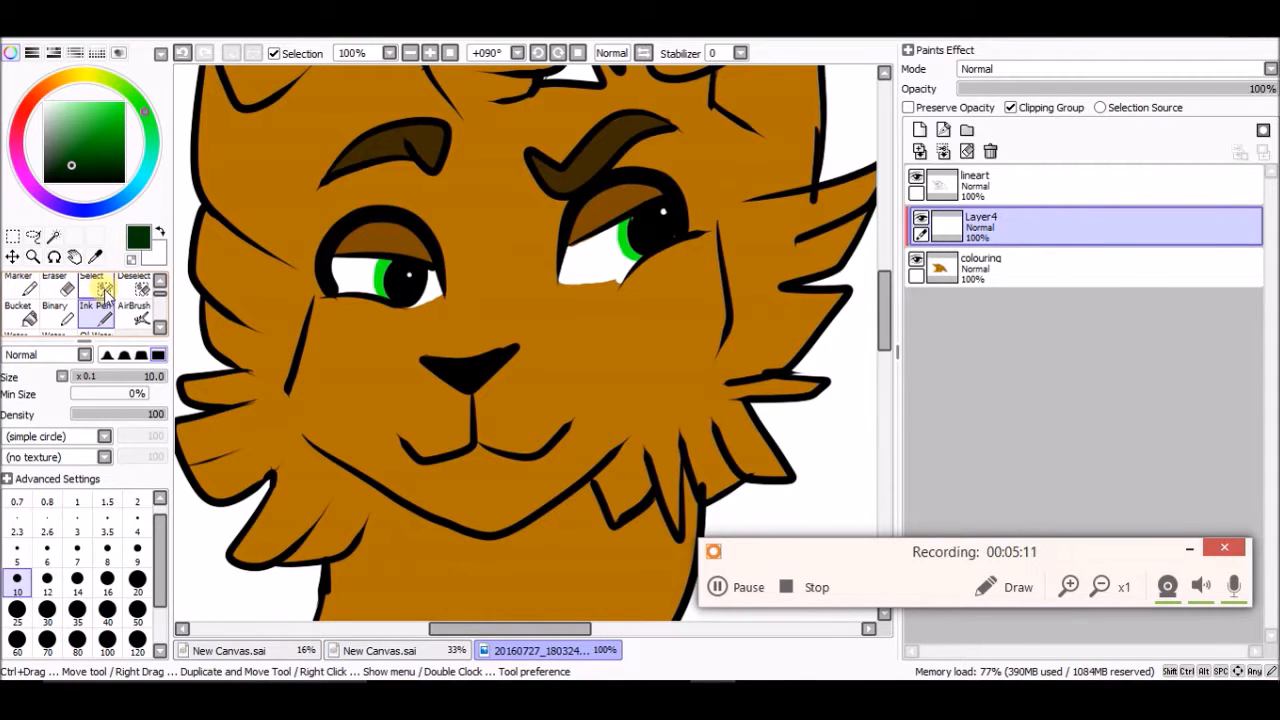
click(137, 580)
Paint a dark green shadow on Layer4 beneath the chin, following the jawline from cheek to cheek.
drag(888, 305, 888, 330)
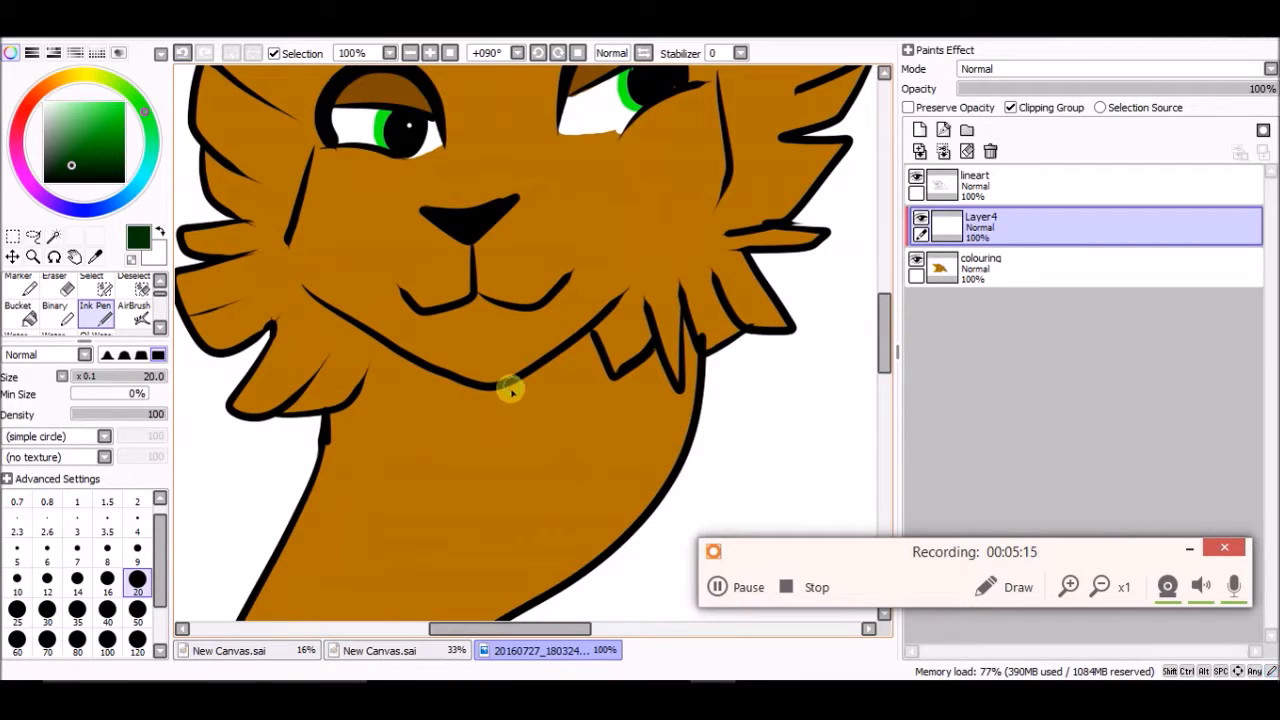
drag(590, 338, 494, 416)
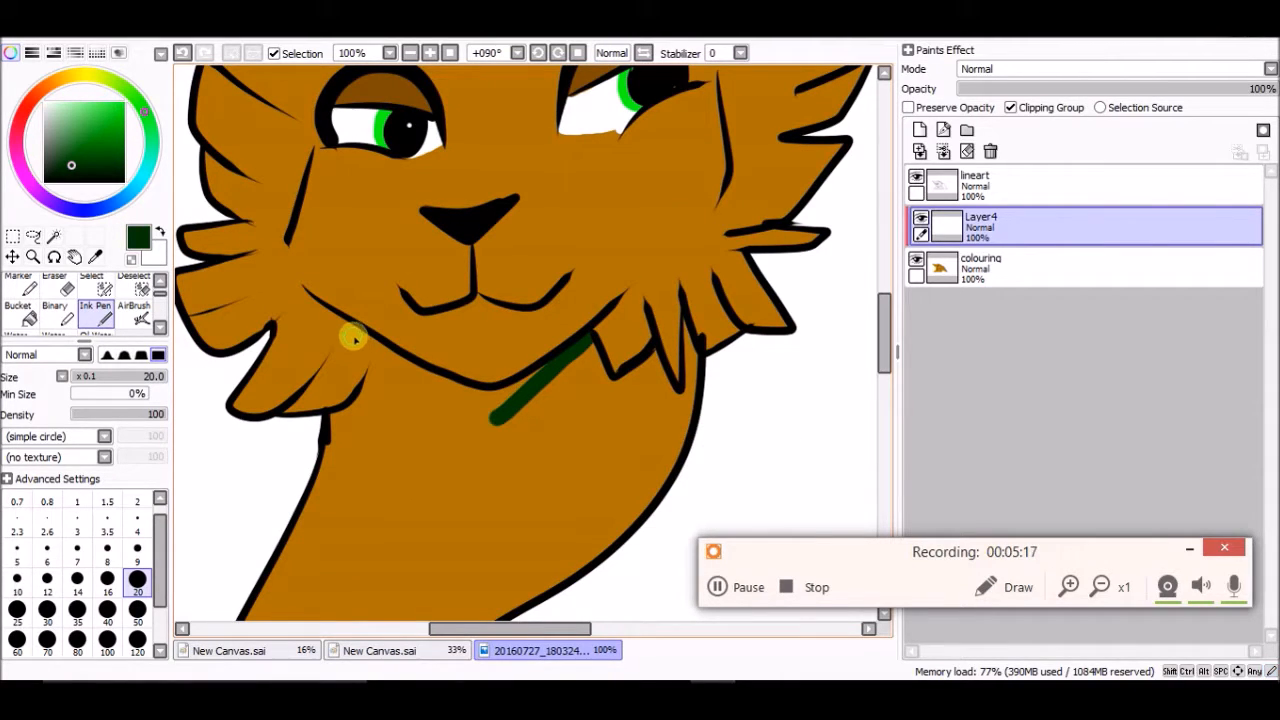
mouse_move(355, 333)
mouse_down()
mouse_move(474, 409)
mouse_move(529, 383)
mouse_move(475, 405)
mouse_move(414, 357)
mouse_move(406, 367)
mouse_move(489, 426)
mouse_move(586, 349)
mouse_move(371, 363)
mouse_move(434, 403)
mouse_move(605, 342)
mouse_up()
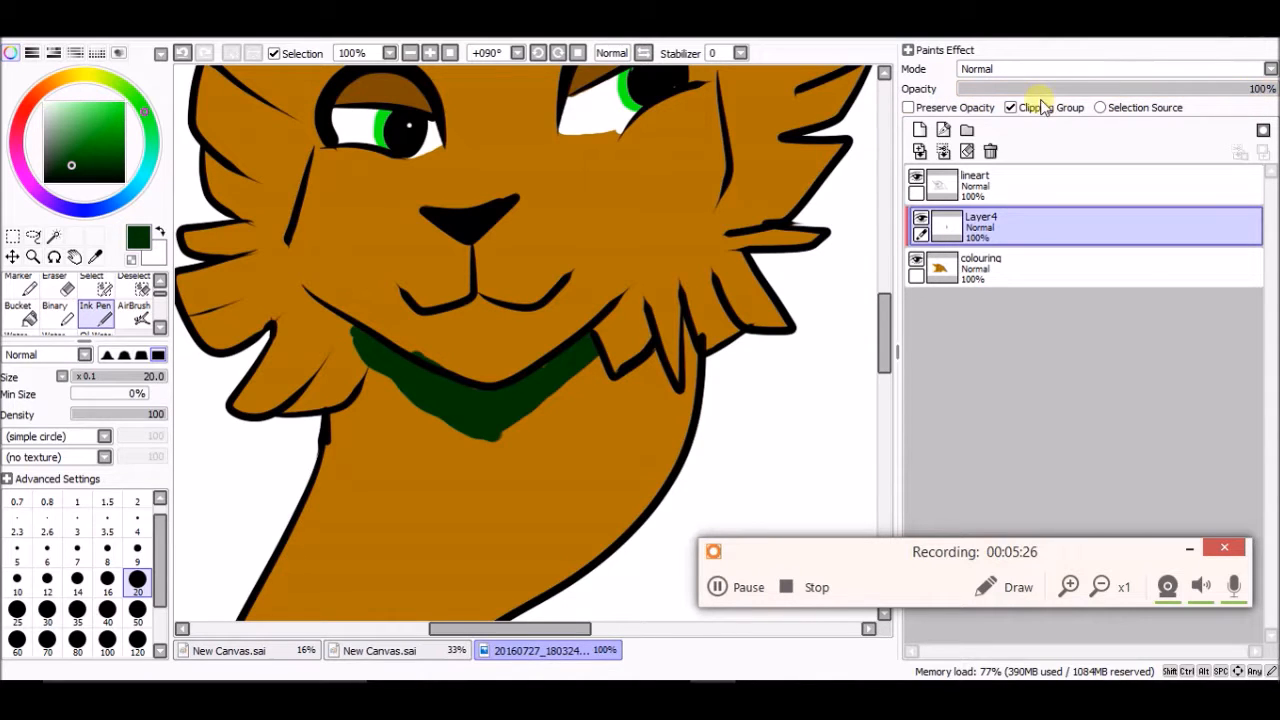
mouse_move(561, 377)
mouse_down()
mouse_move(589, 349)
mouse_move(562, 369)
mouse_move(579, 360)
mouse_move(605, 322)
mouse_up()
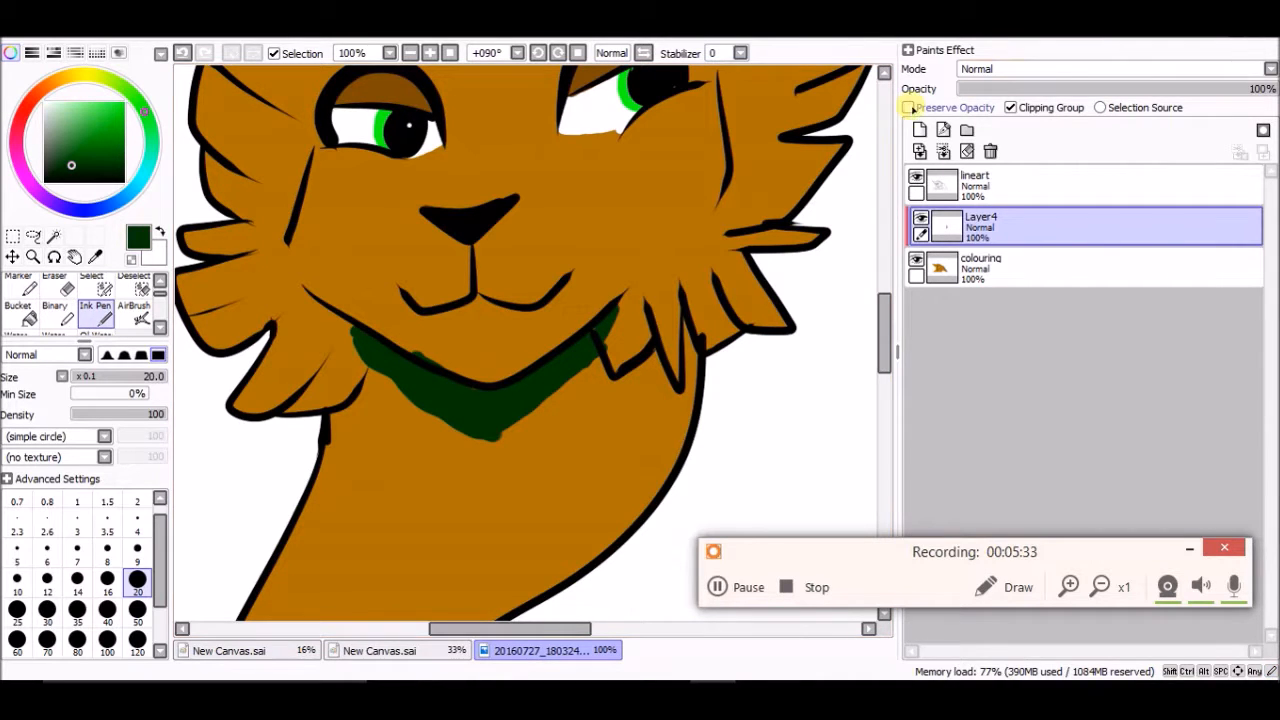
Try a lower opacity of about 57% on Layer4 and restore it to 100%.
click(409, 53)
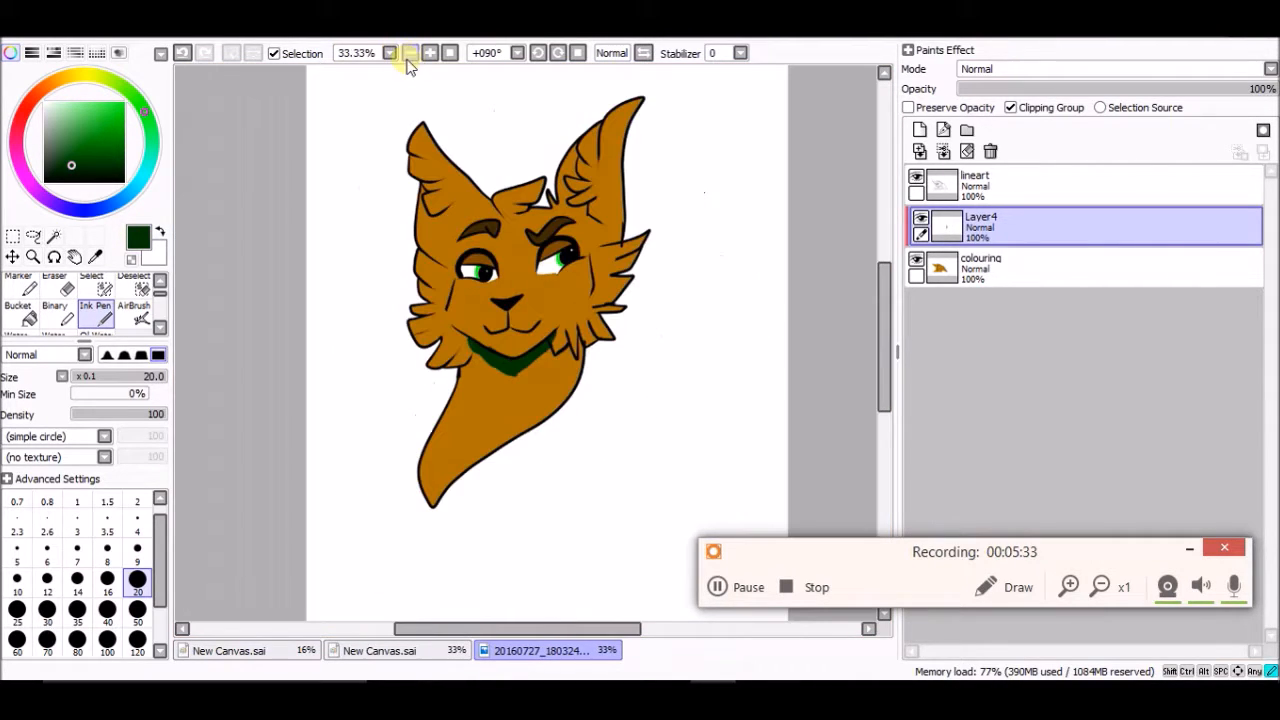
click(1150, 88)
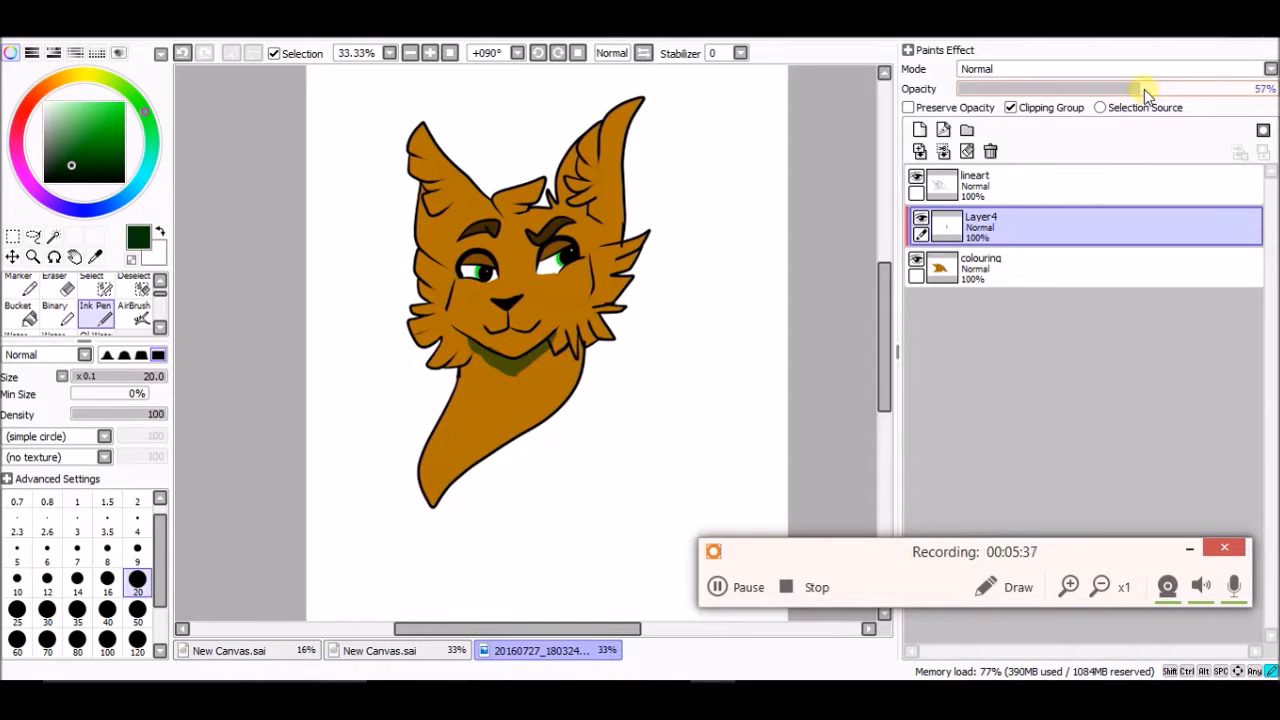
drag(1144, 87, 1262, 88)
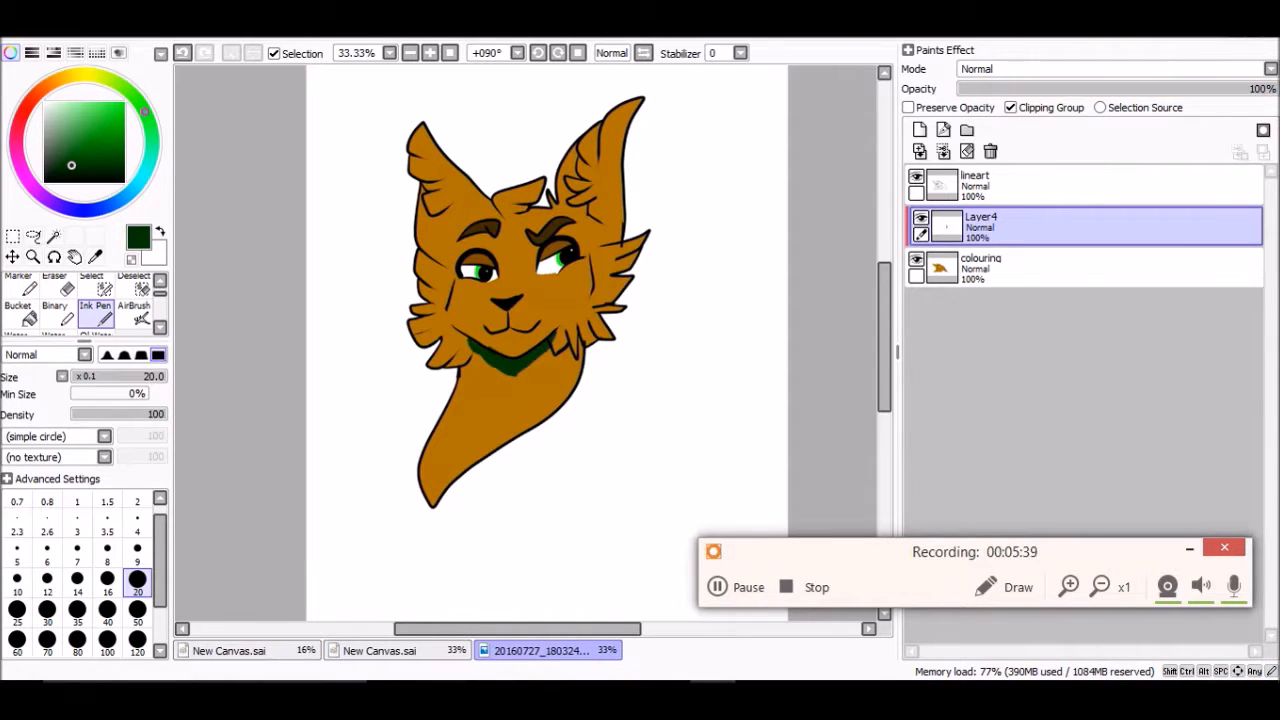
Undo all the dark green shadow strokes beneath the chin.
click(428, 53)
click(428, 53)
click(428, 53)
click(428, 53)
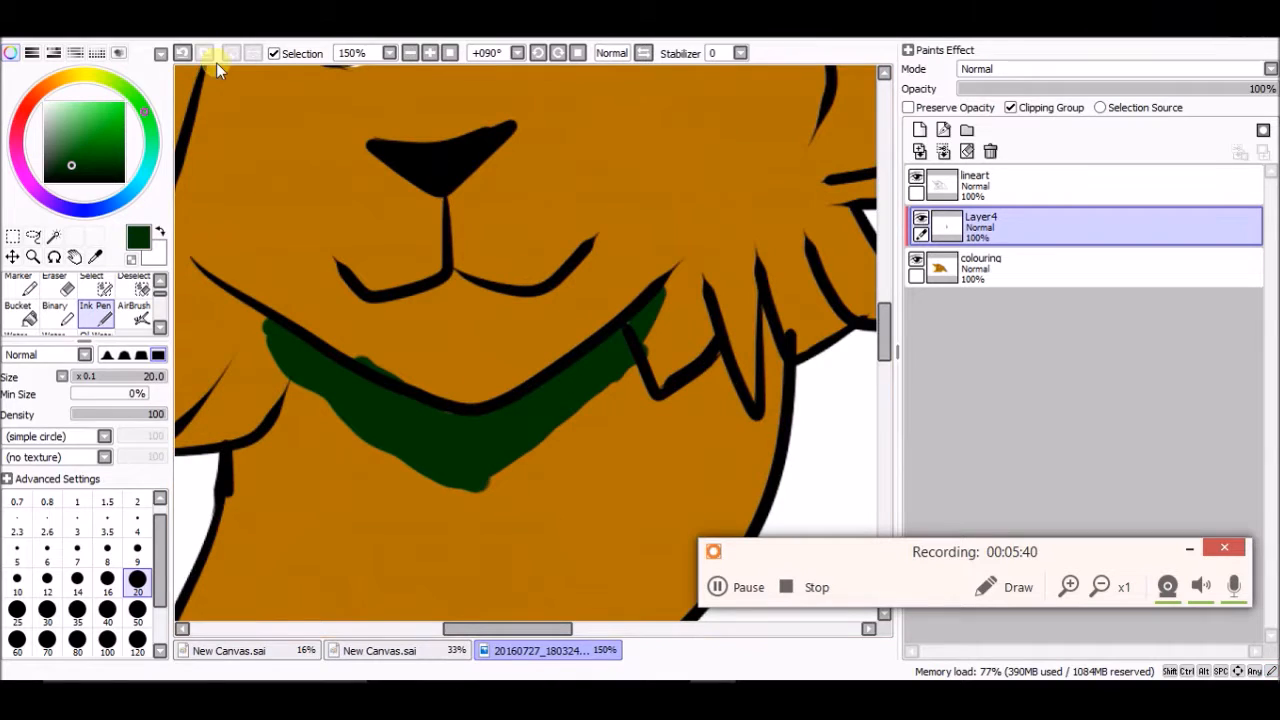
click(181, 54)
click(181, 54)
click(181, 54)
click(181, 54)
click(183, 53)
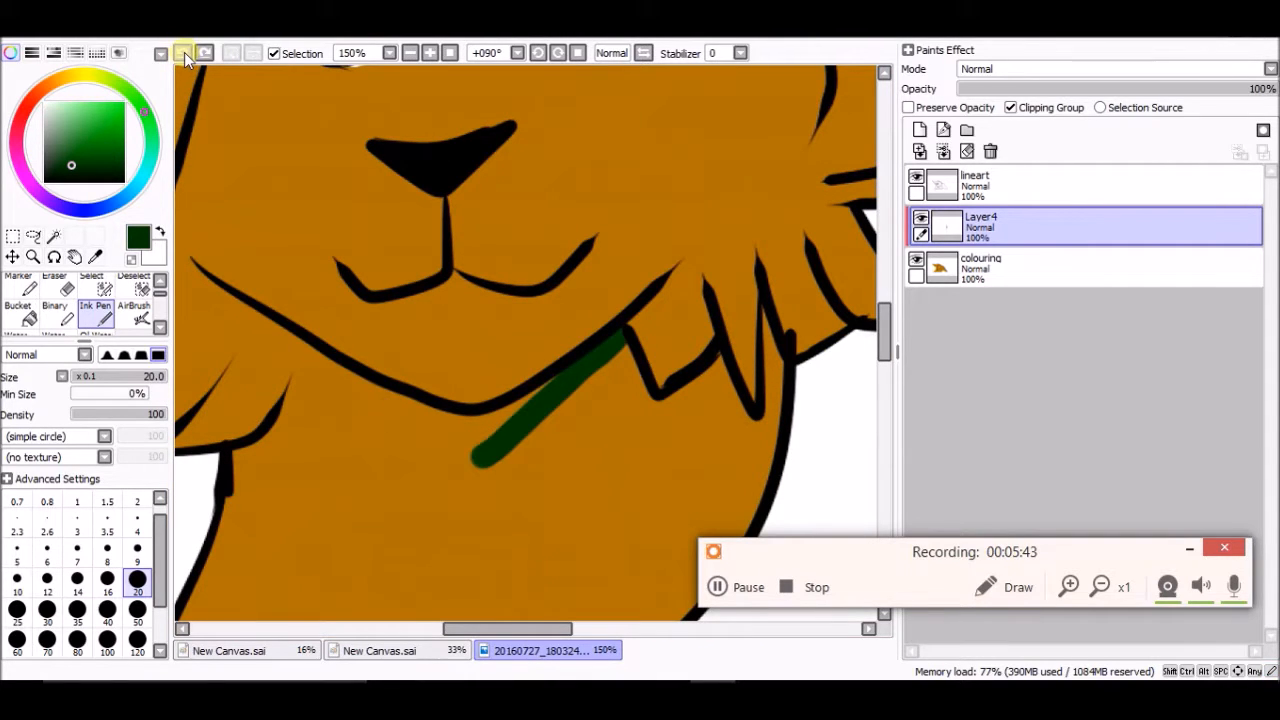
click(185, 54)
click(409, 53)
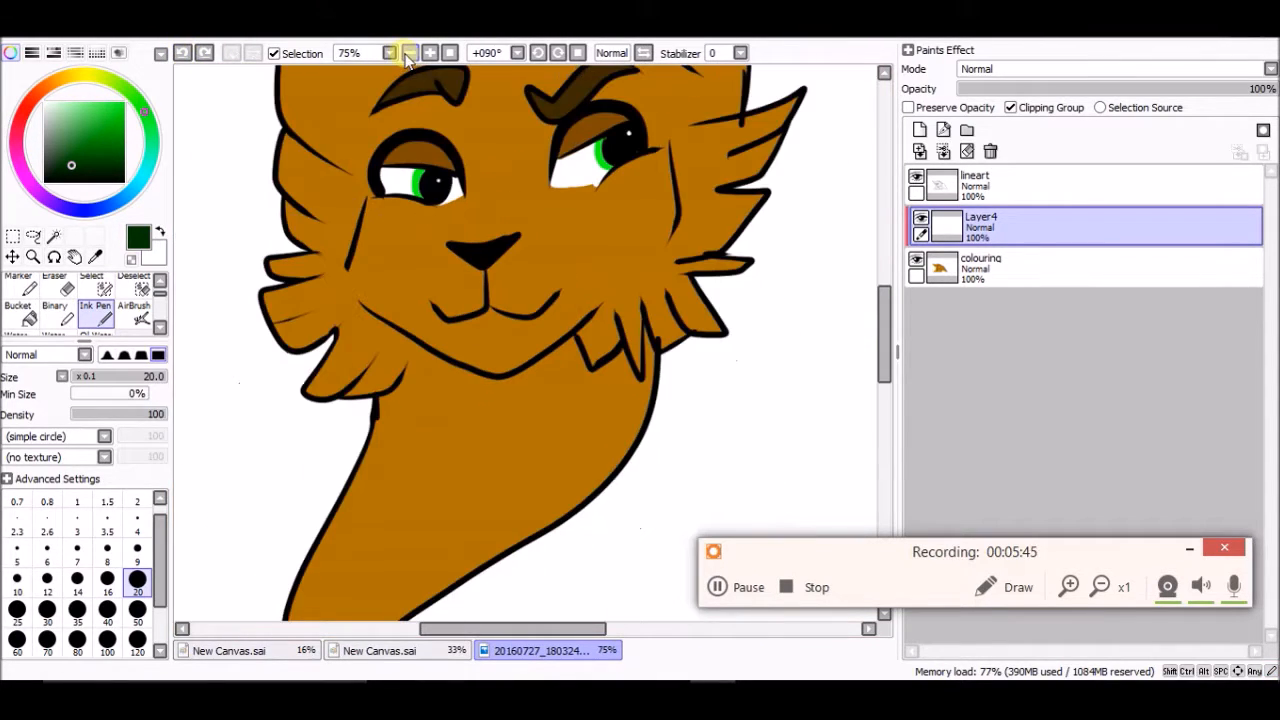
click(409, 53)
click(409, 55)
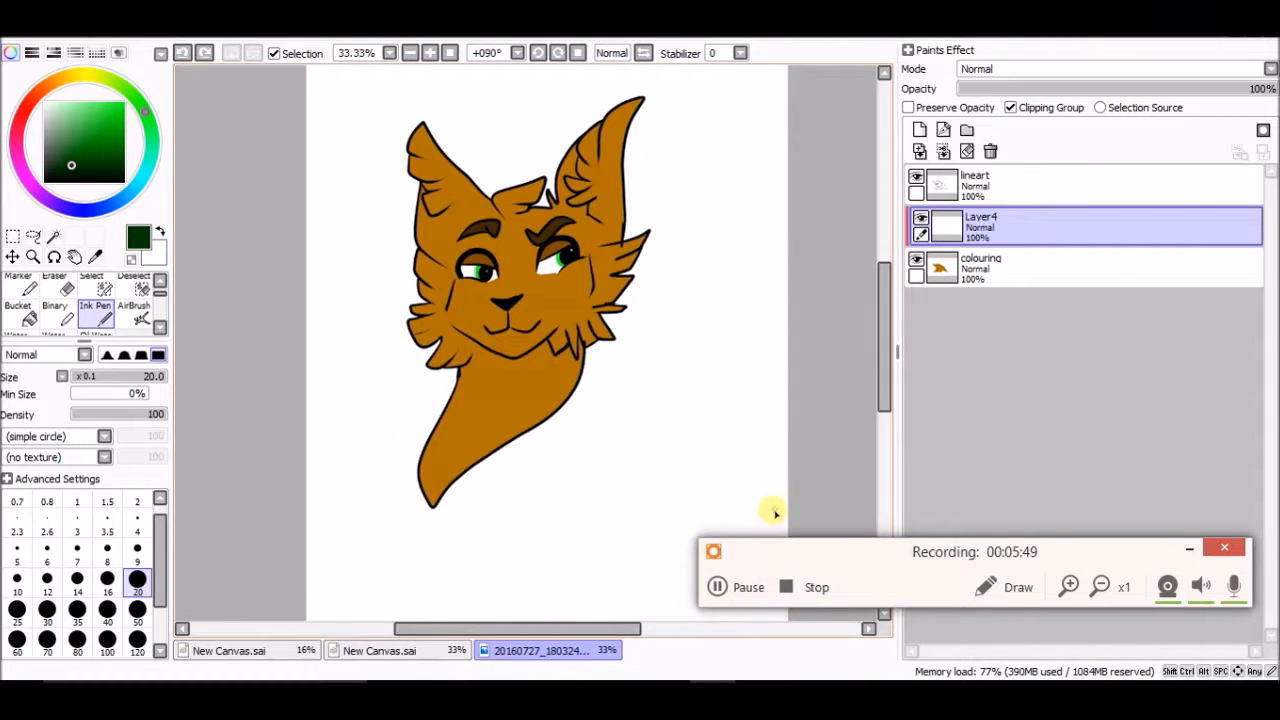
click(742, 598)
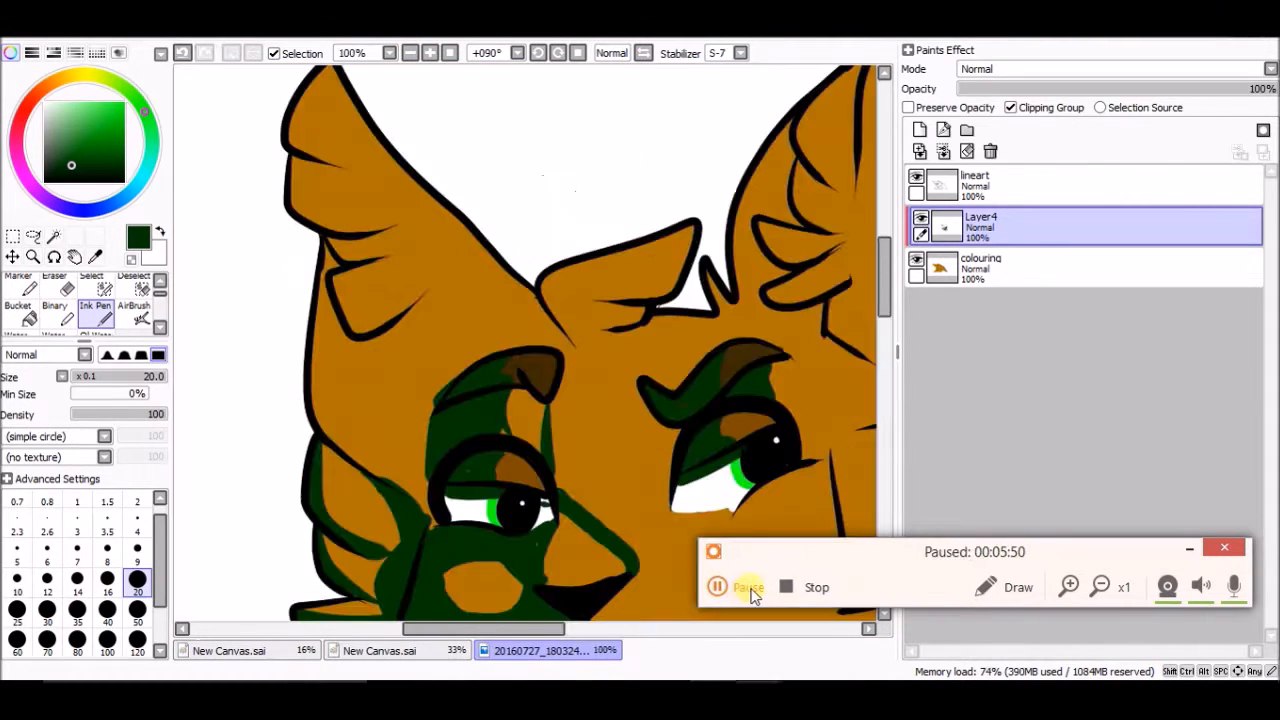
click(751, 586)
mouse_move(884, 307)
mouse_down()
mouse_move(883, 350)
mouse_move(885, 307)
mouse_up()
mouse_move(762, 188)
mouse_down()
mouse_move(728, 197)
mouse_move(716, 230)
mouse_move(738, 237)
mouse_move(770, 208)
mouse_move(782, 243)
mouse_move(780, 183)
mouse_up()
mouse_move(885, 266)
mouse_down()
mouse_move(886, 303)
mouse_move(887, 290)
mouse_up()
click(738, 588)
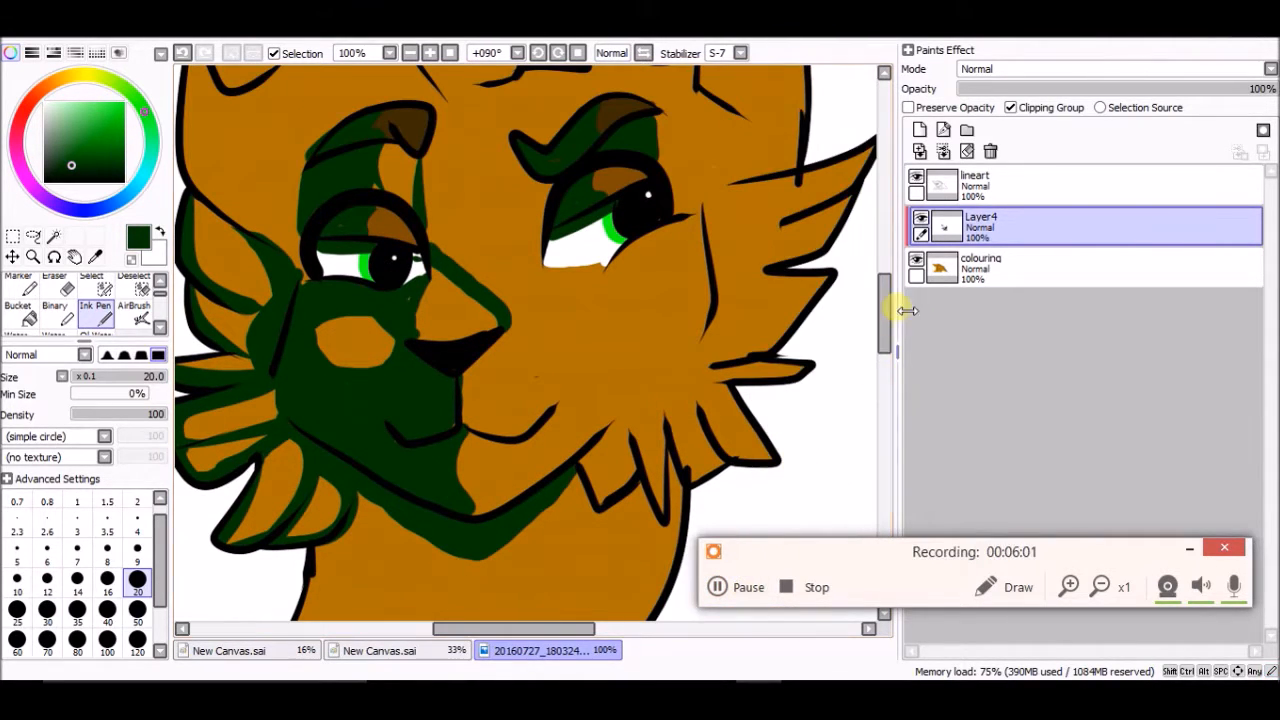
Try sketching a light-source circle above and to the right of the head on the lineart layer, and undo it.
drag(882, 318, 882, 280)
click(410, 52)
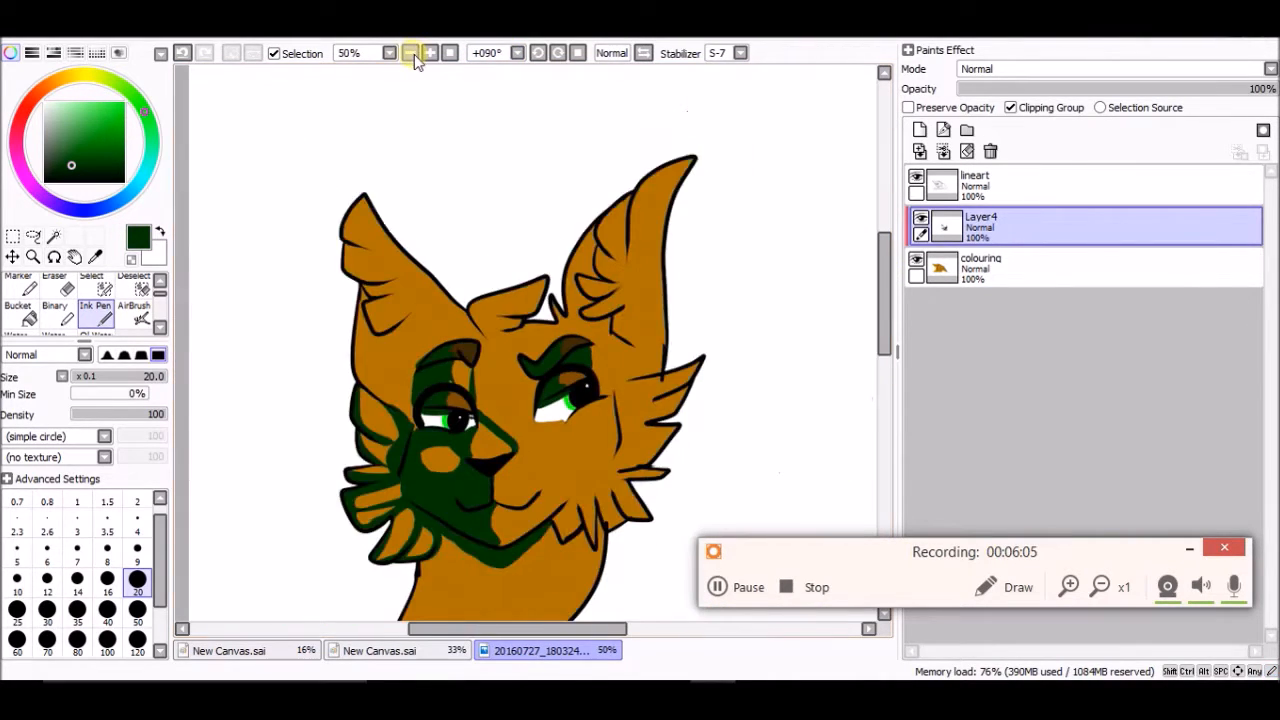
click(410, 52)
click(975, 180)
drag(678, 220, 708, 106)
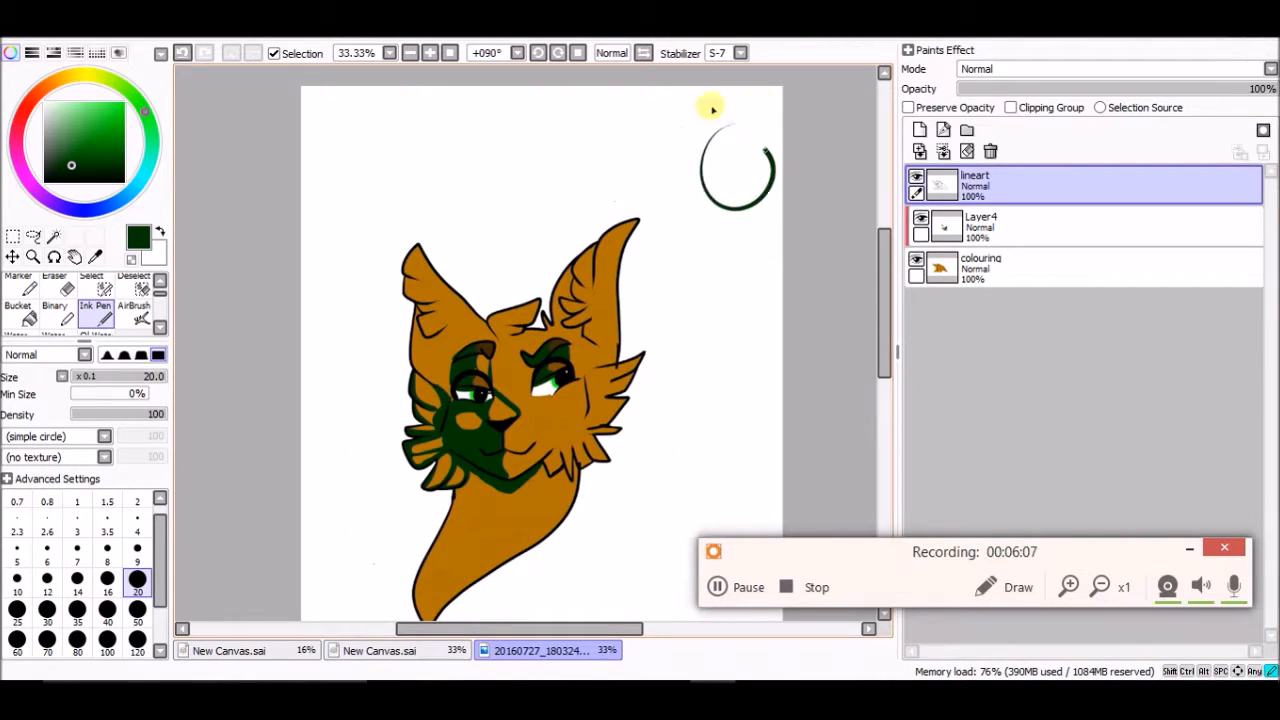
drag(685, 172, 480, 275)
click(181, 52)
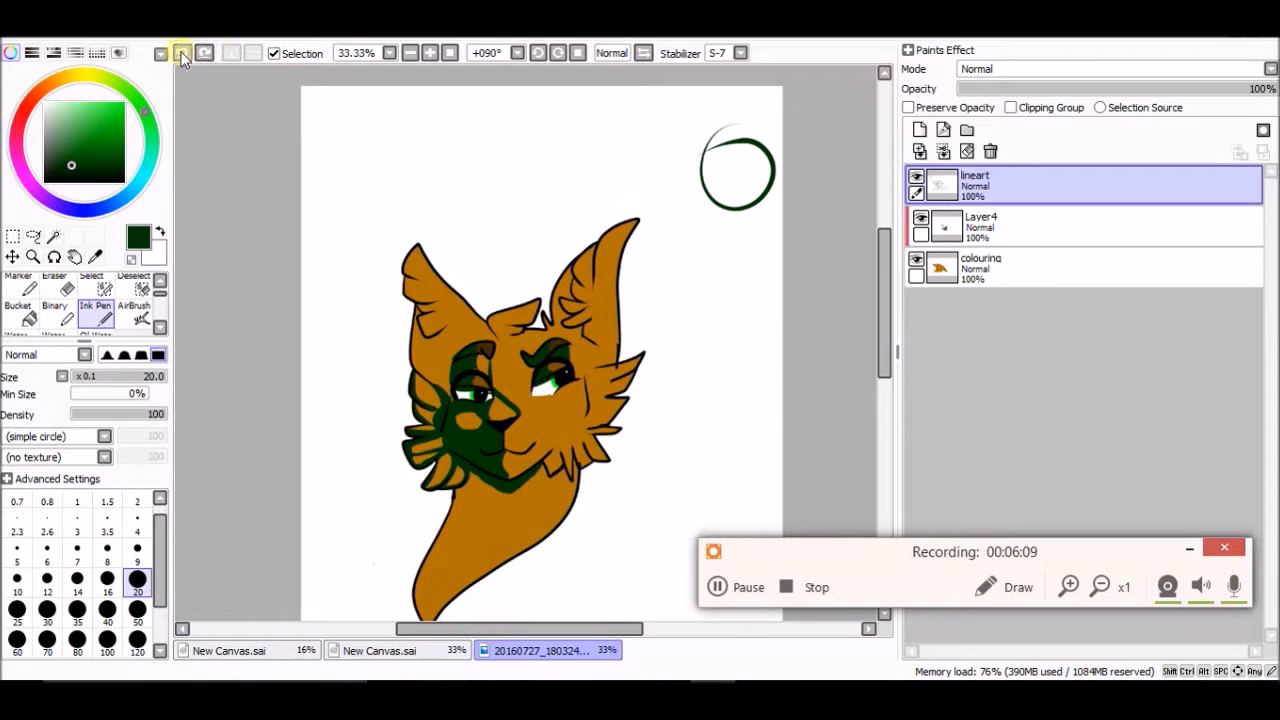
click(181, 52)
Sketch a larger light-source circle beside the right ear with rays running down towards the face.
mouse_move(732, 234)
mouse_down()
mouse_move(715, 203)
mouse_move(636, 328)
mouse_move(763, 380)
mouse_move(851, 234)
mouse_move(788, 187)
mouse_move(679, 198)
mouse_move(619, 293)
mouse_move(653, 297)
mouse_move(692, 256)
mouse_move(566, 323)
mouse_up()
drag(754, 276, 578, 380)
mouse_move(744, 310)
mouse_down()
mouse_move(554, 450)
mouse_move(628, 406)
mouse_up()
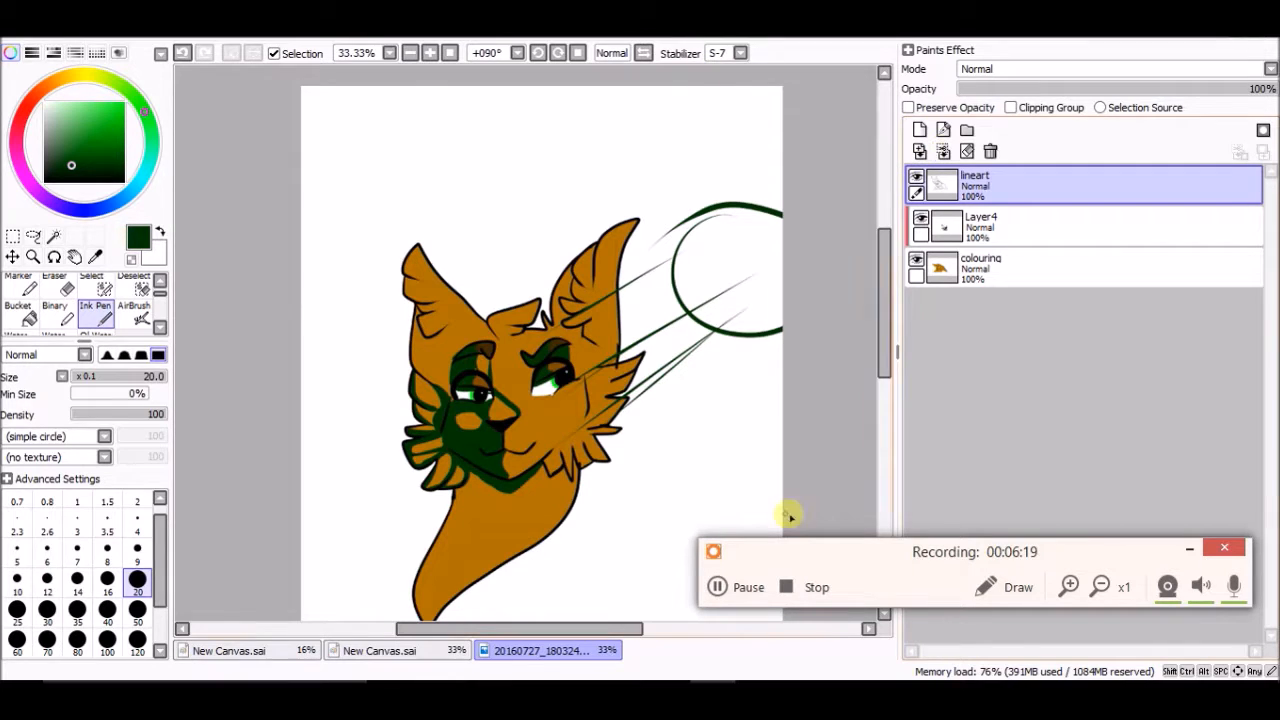
click(430, 52)
click(430, 52)
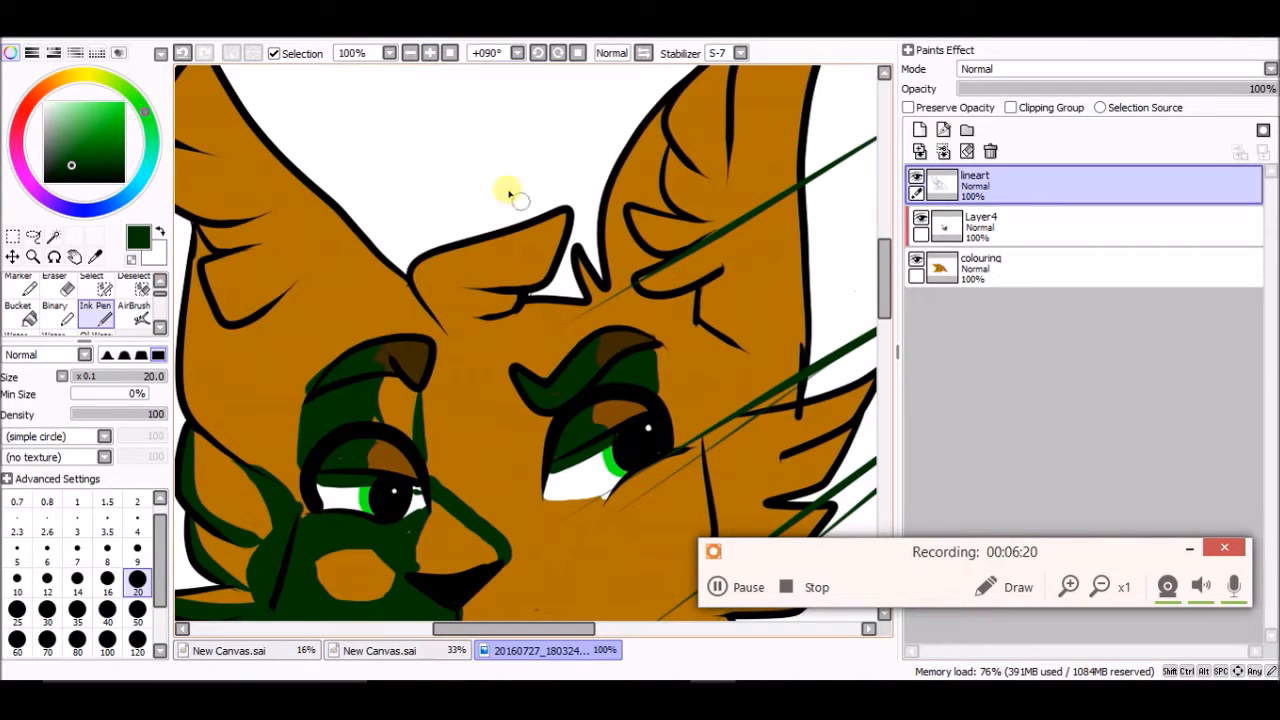
click(720, 587)
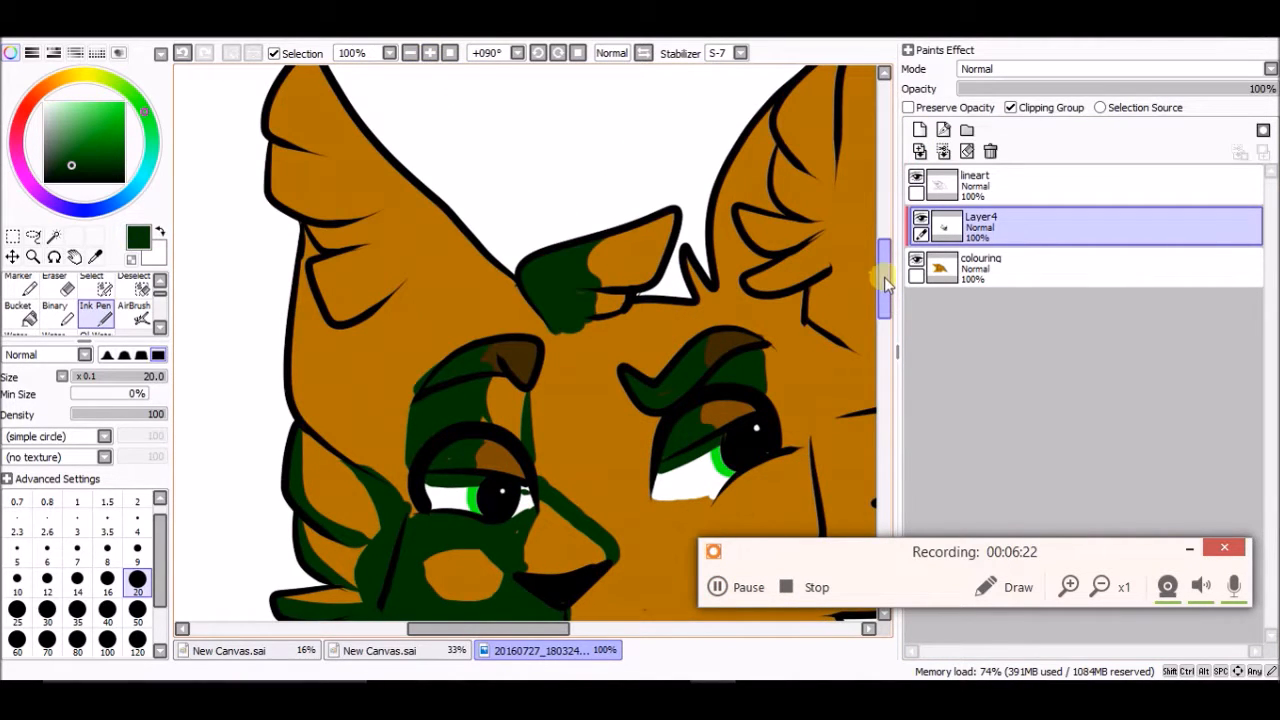
Paint a dark green shadow band on Layer4 along the base of the left ear's tip.
drag(884, 278, 886, 250)
mouse_move(274, 308)
mouse_down()
mouse_move(323, 342)
mouse_move(392, 318)
mouse_move(311, 338)
mouse_move(274, 320)
mouse_up()
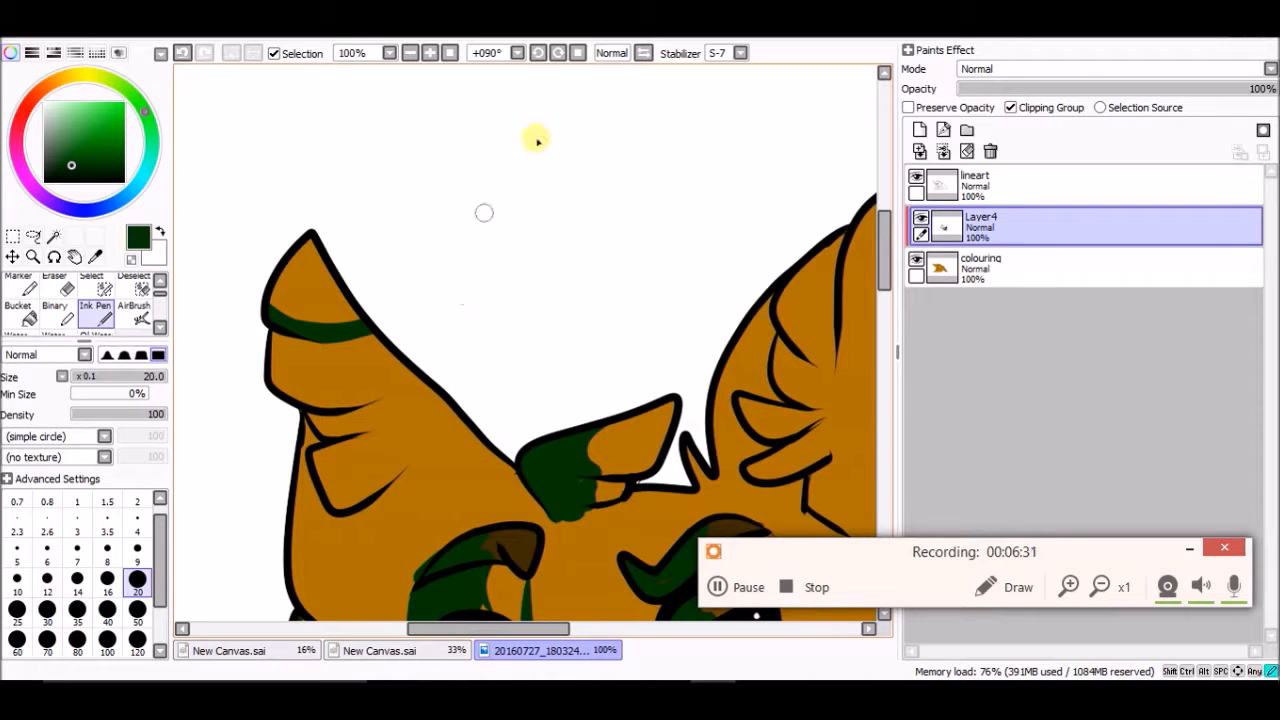
Sketch a sample fur tuft in dark green on the lineart layer in the blank space between the ears.
click(975, 185)
mouse_move(510, 295)
mouse_down()
mouse_move(540, 213)
mouse_move(620, 166)
mouse_move(556, 265)
mouse_up()
drag(622, 128, 596, 334)
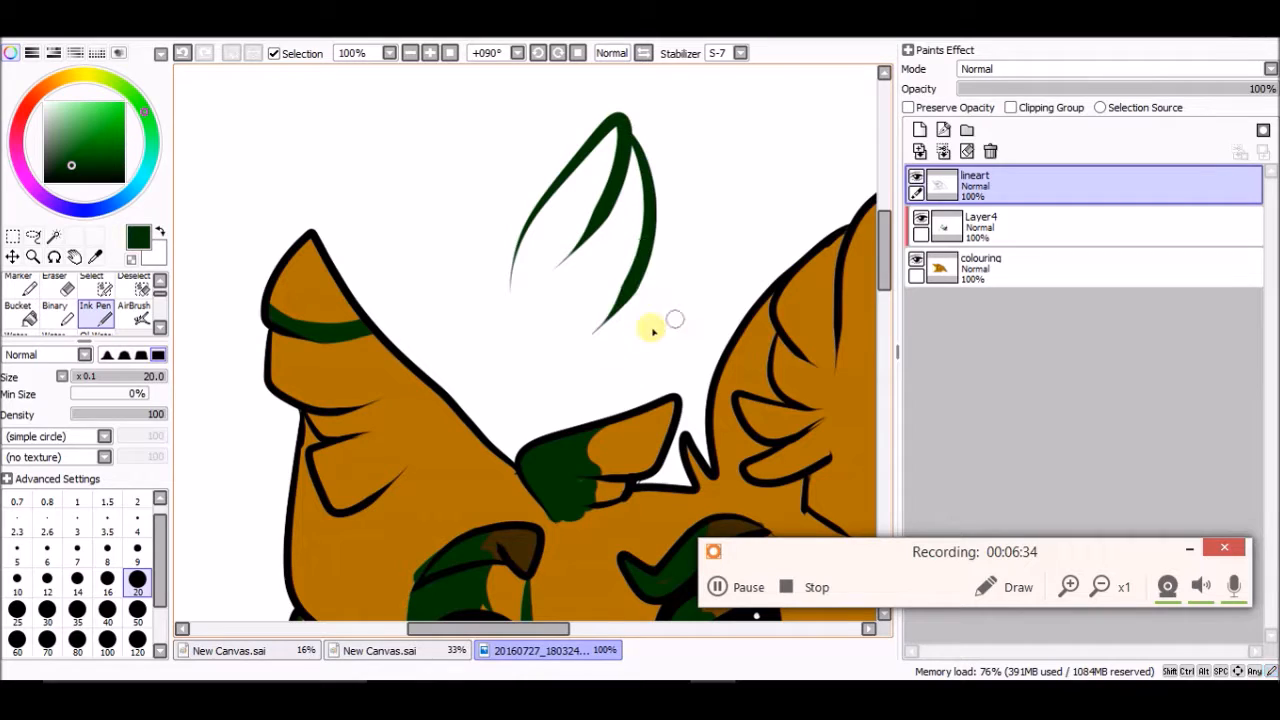
Try shading the left ear tip's edge in dark green on the colouring layer and undo the strokes.
click(981, 267)
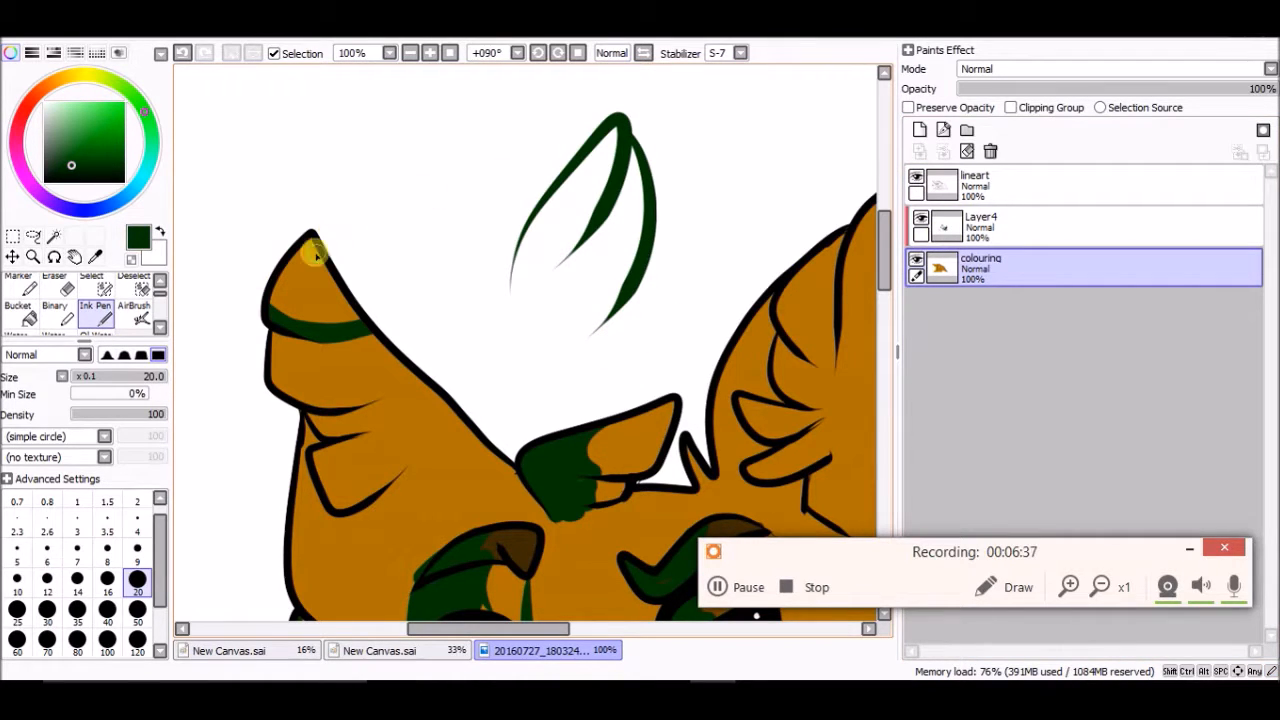
mouse_move(303, 245)
mouse_down()
mouse_move(318, 250)
mouse_move(355, 333)
mouse_move(305, 225)
mouse_move(360, 346)
mouse_move(323, 237)
mouse_move(306, 228)
mouse_up()
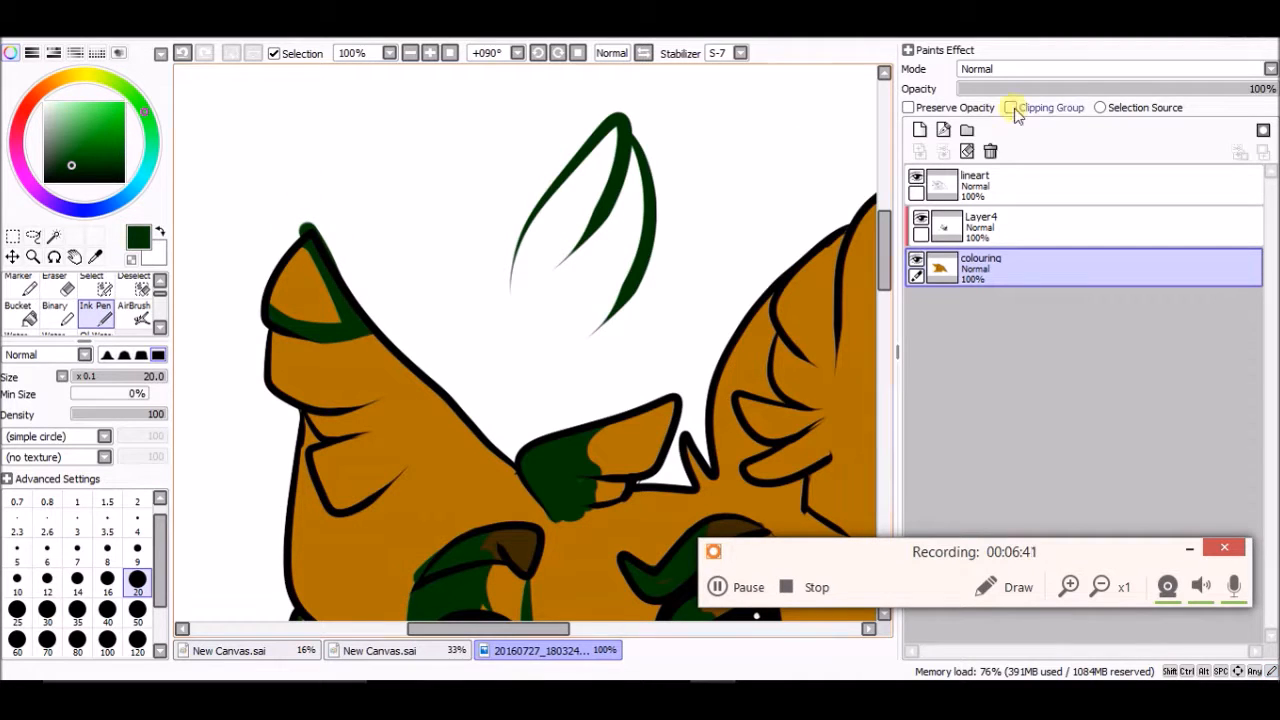
click(188, 52)
click(188, 52)
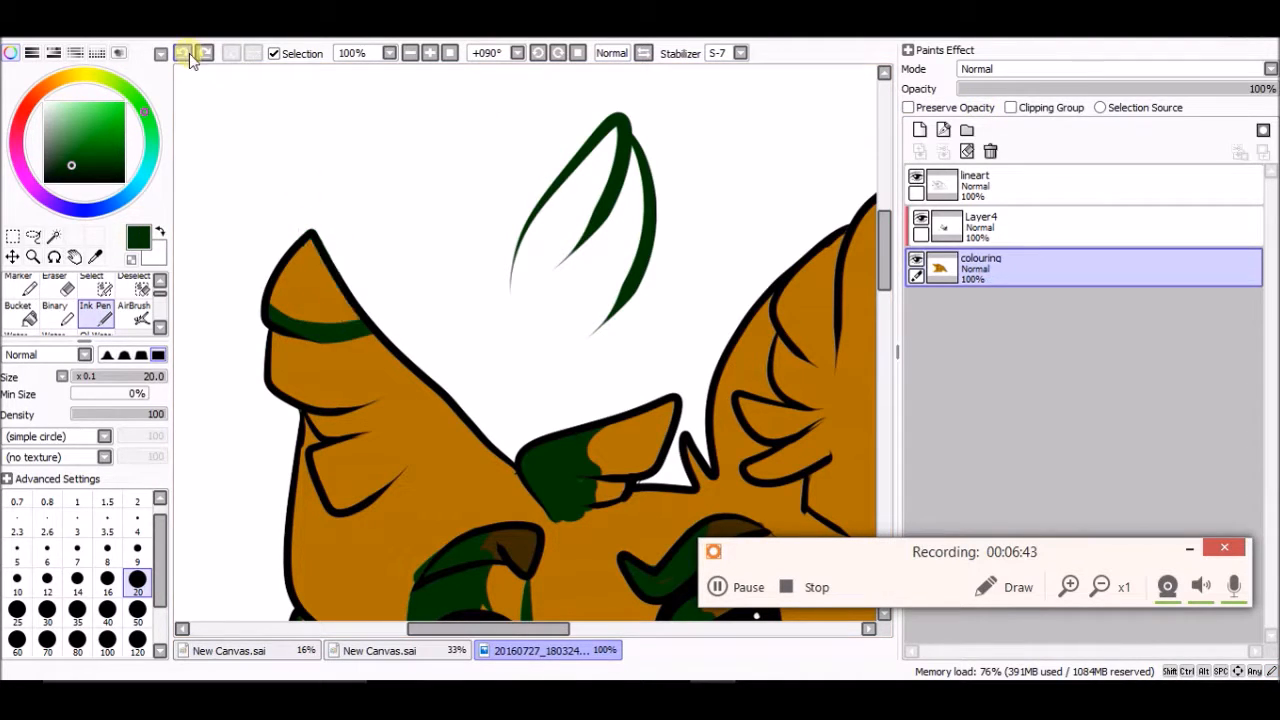
Turn on Preserve Opacity for the colouring layer and shade the left ear's tip and second tuft in dark green.
click(958, 109)
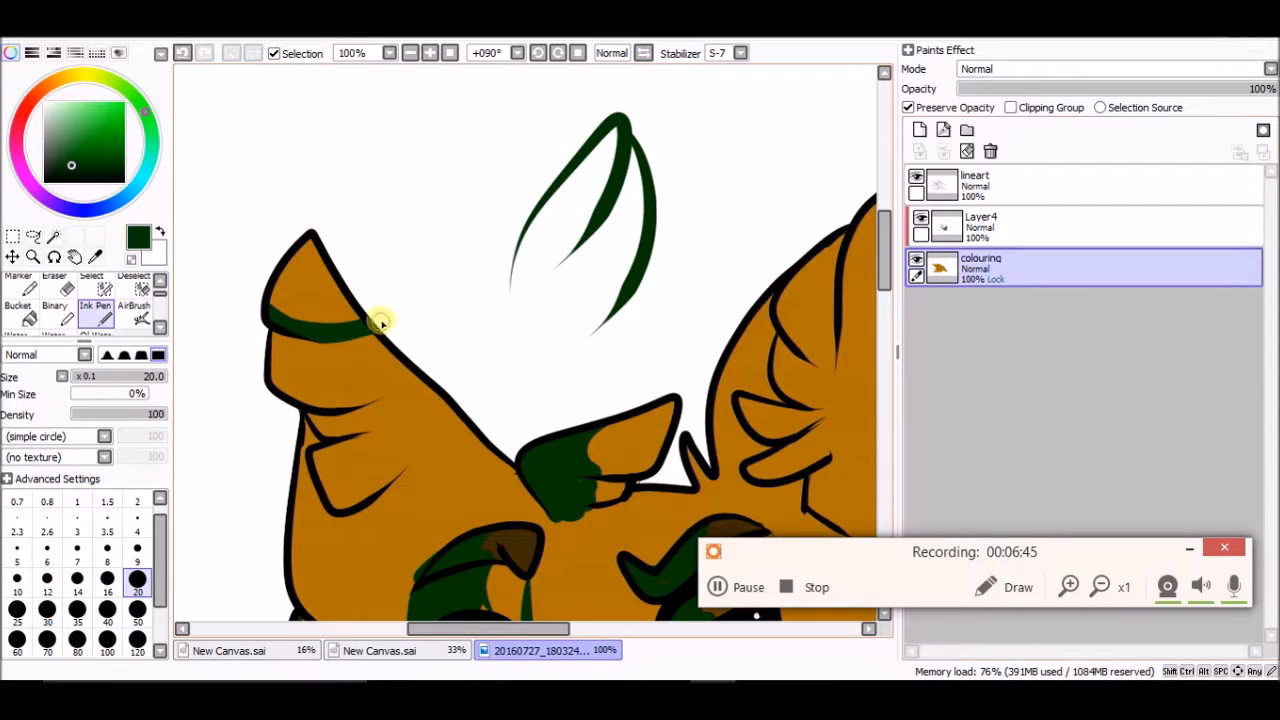
mouse_move(352, 317)
mouse_down()
mouse_move(311, 228)
mouse_move(378, 357)
mouse_move(317, 236)
mouse_move(300, 230)
mouse_move(281, 245)
mouse_move(262, 332)
mouse_move(335, 345)
mouse_move(372, 320)
mouse_move(381, 344)
mouse_move(284, 328)
mouse_move(371, 342)
mouse_move(264, 342)
mouse_move(291, 396)
mouse_move(368, 401)
mouse_move(330, 403)
mouse_move(270, 379)
mouse_move(283, 314)
mouse_move(268, 362)
mouse_move(289, 413)
mouse_move(352, 425)
mouse_up()
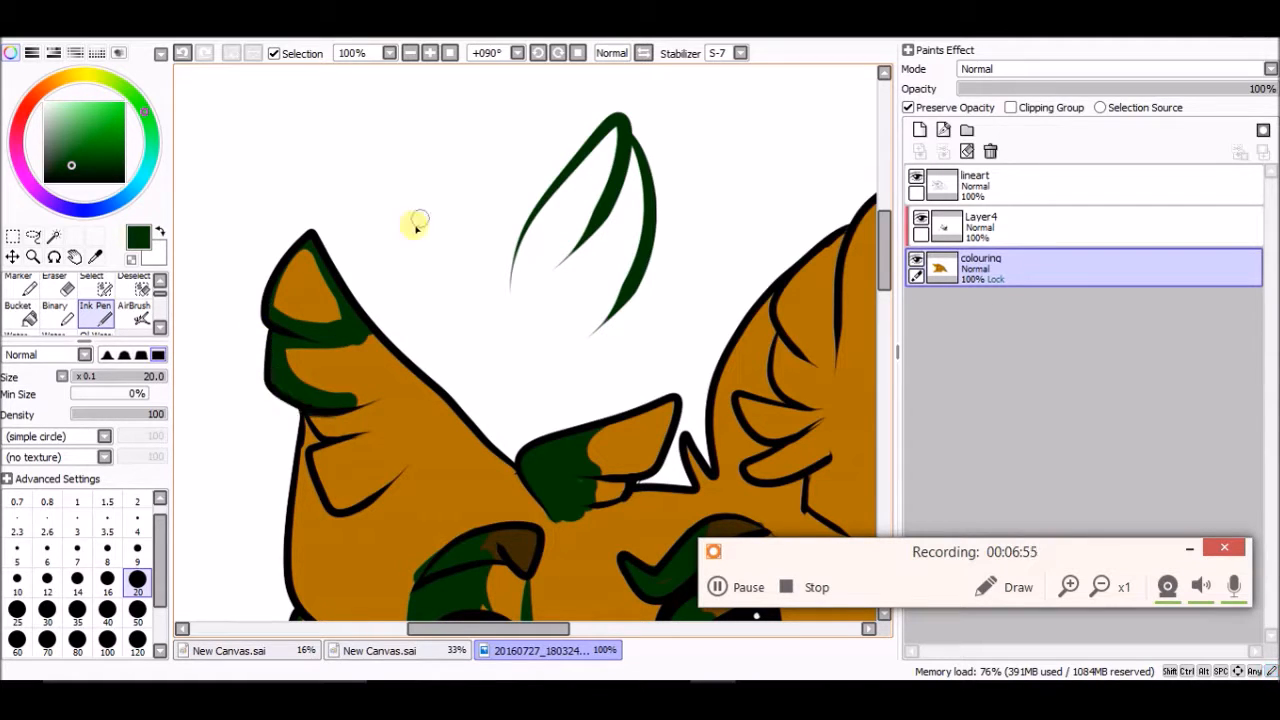
Try adding curved strokes across the sample fur tuft on the lineart layer.
click(1028, 180)
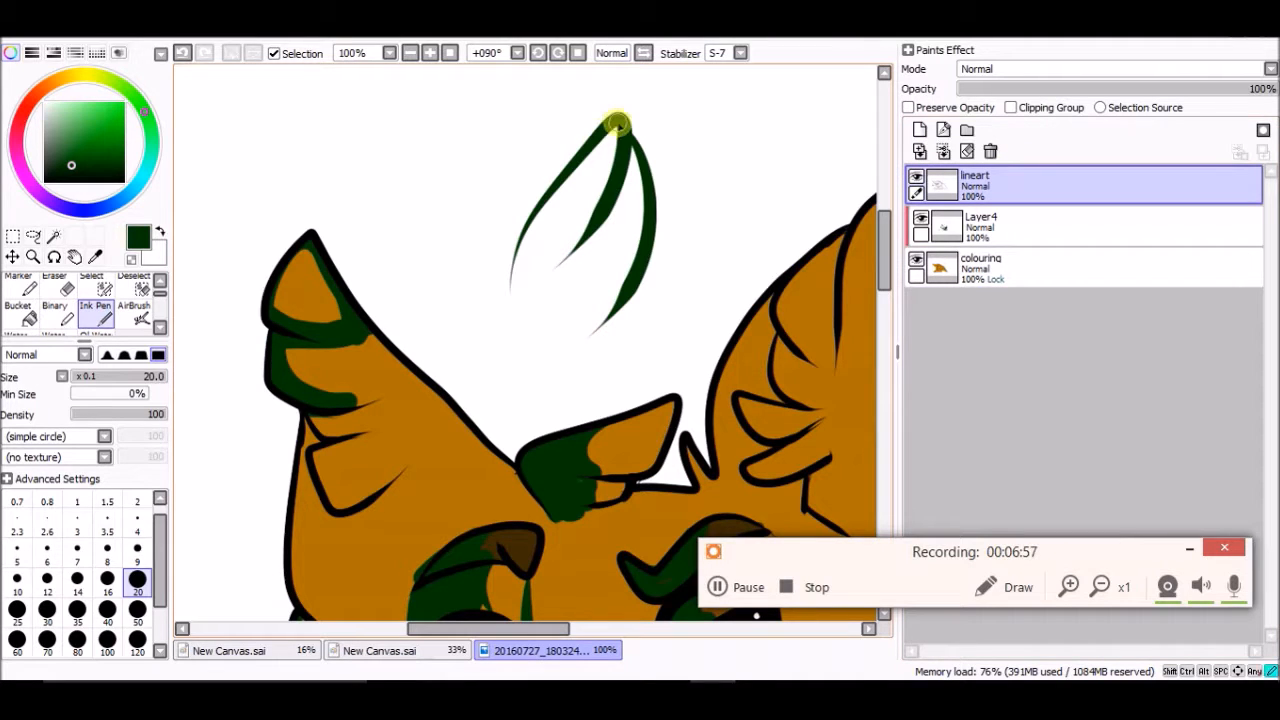
mouse_move(536, 222)
mouse_down()
mouse_move(589, 245)
mouse_move(611, 213)
mouse_move(595, 226)
mouse_move(617, 273)
mouse_move(651, 260)
mouse_move(563, 341)
mouse_up()
mouse_move(589, 236)
mouse_down()
mouse_move(569, 303)
mouse_move(610, 268)
mouse_move(613, 305)
mouse_move(585, 287)
mouse_move(505, 278)
mouse_move(538, 222)
mouse_move(610, 260)
mouse_up()
Undo the curves added to the sample tuft and the dark green shading on the left ear's second tuft.
click(183, 53)
click(183, 53)
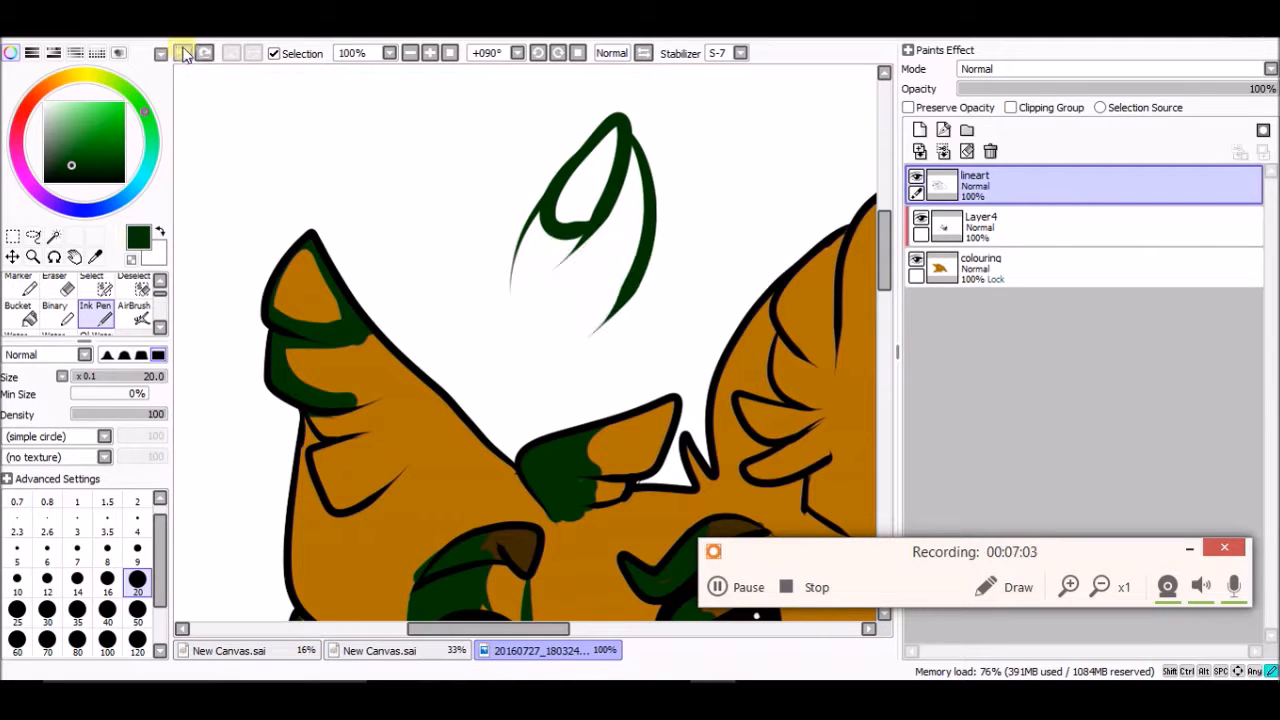
click(183, 53)
click(183, 53)
click(204, 53)
click(204, 53)
click(205, 53)
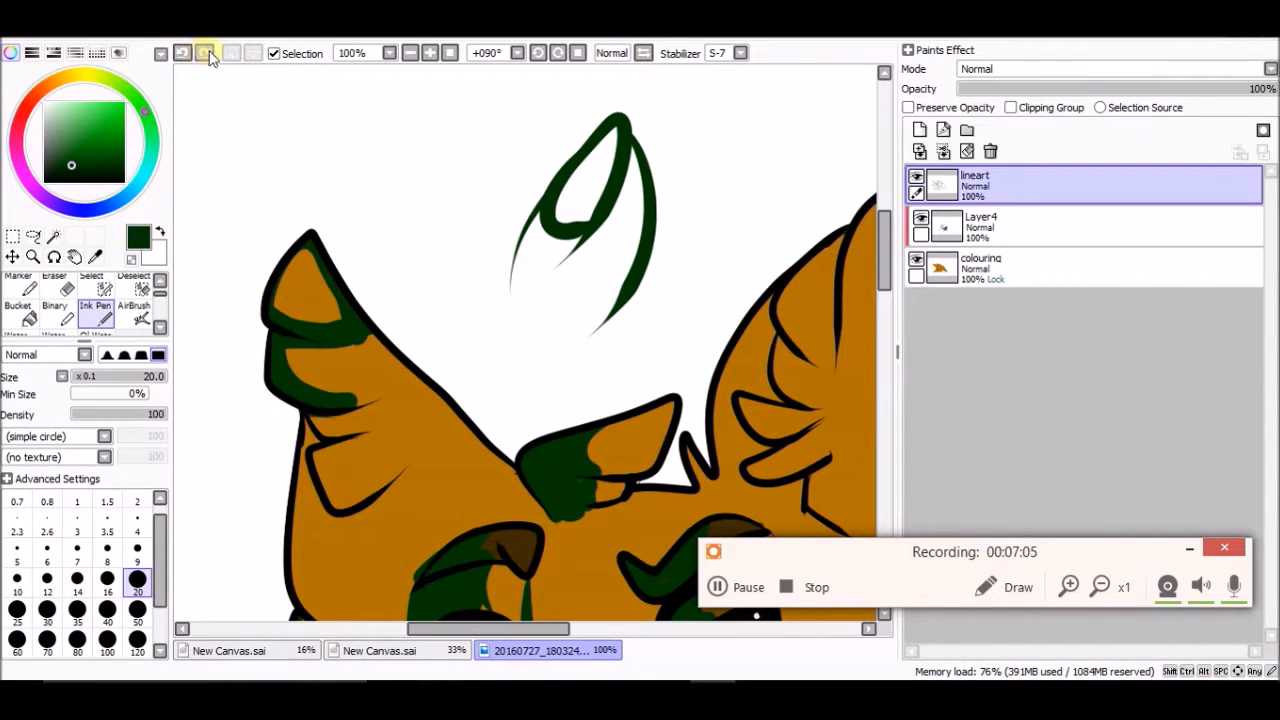
click(183, 53)
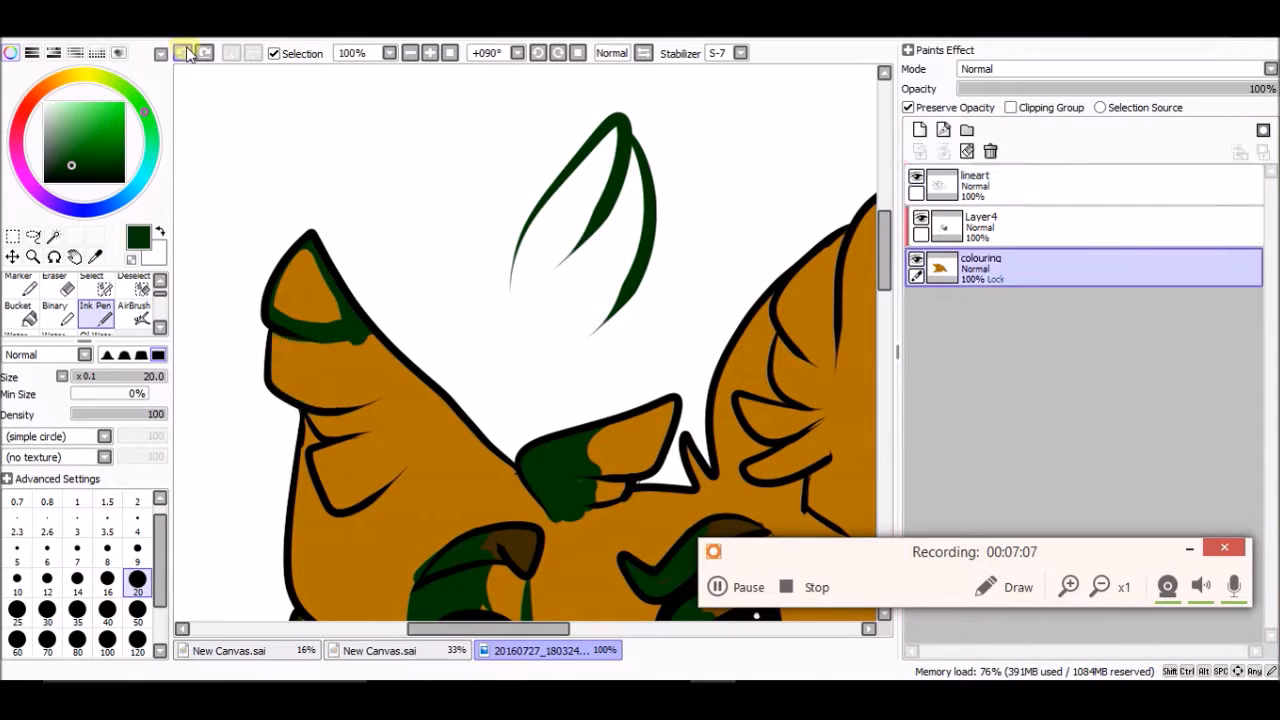
Redo the sample tuft's curves and the dark green shading on the left ear's second tuft.
click(204, 53)
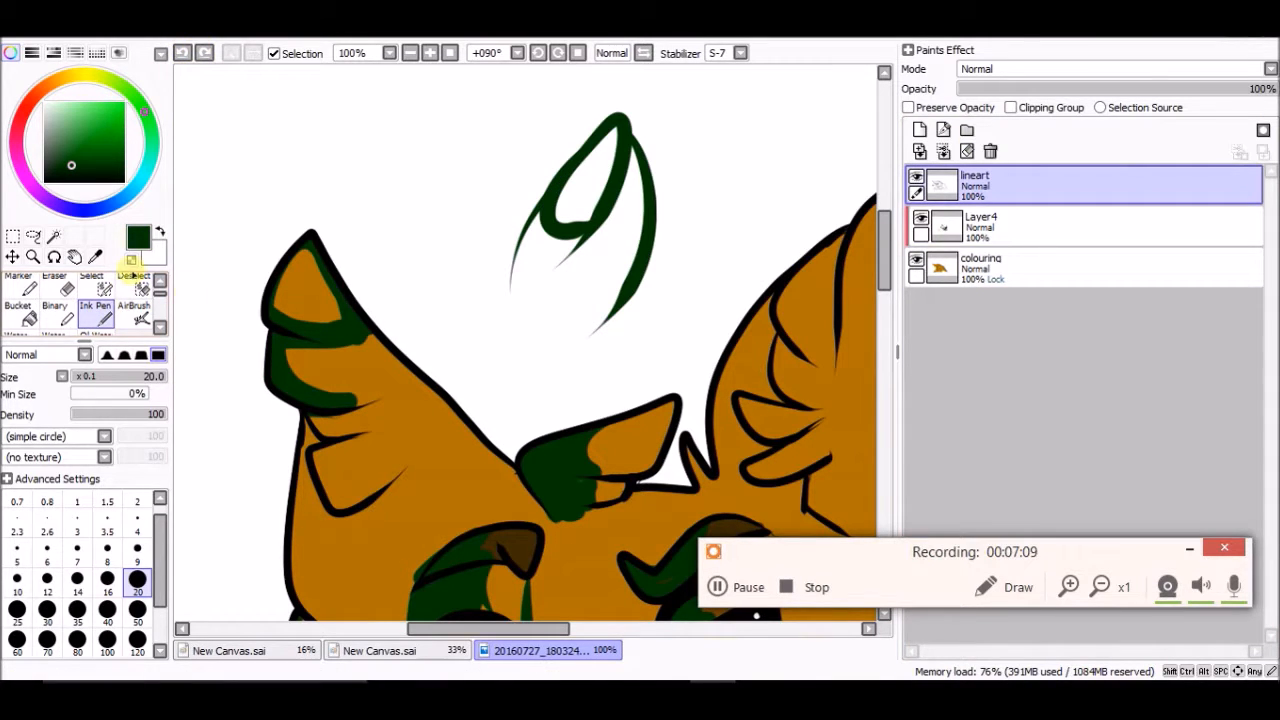
click(717, 587)
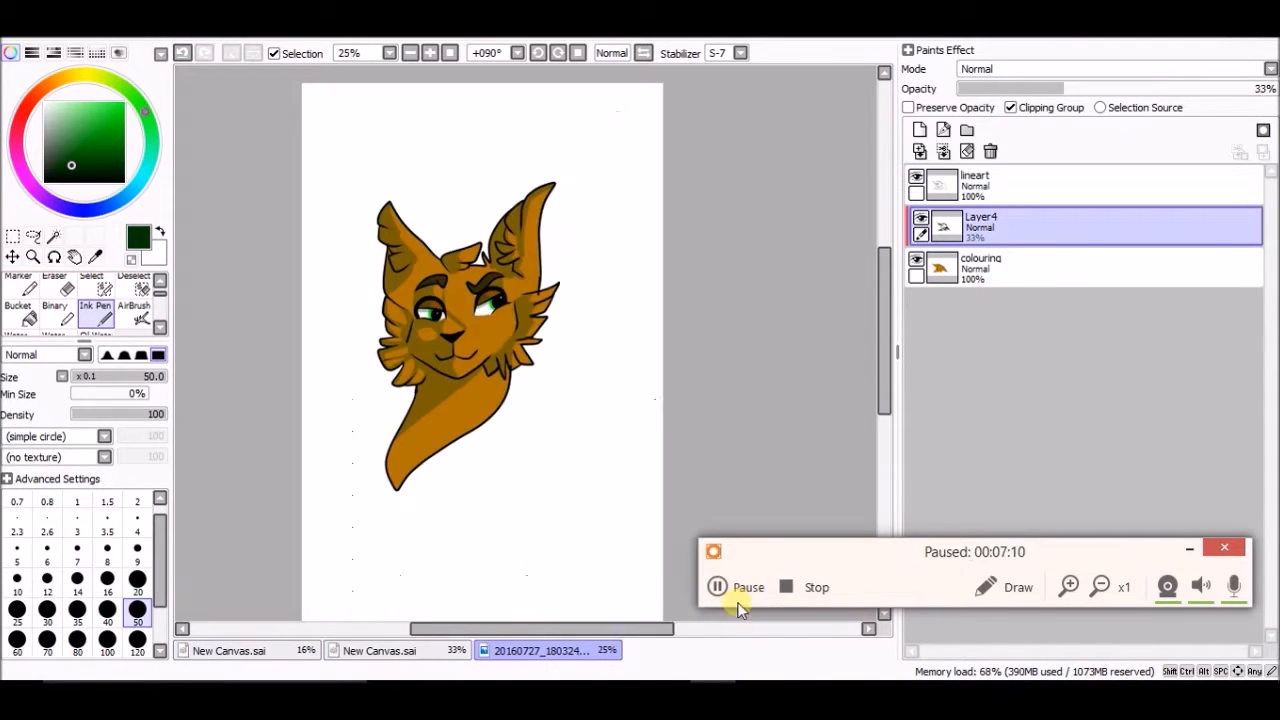
click(717, 587)
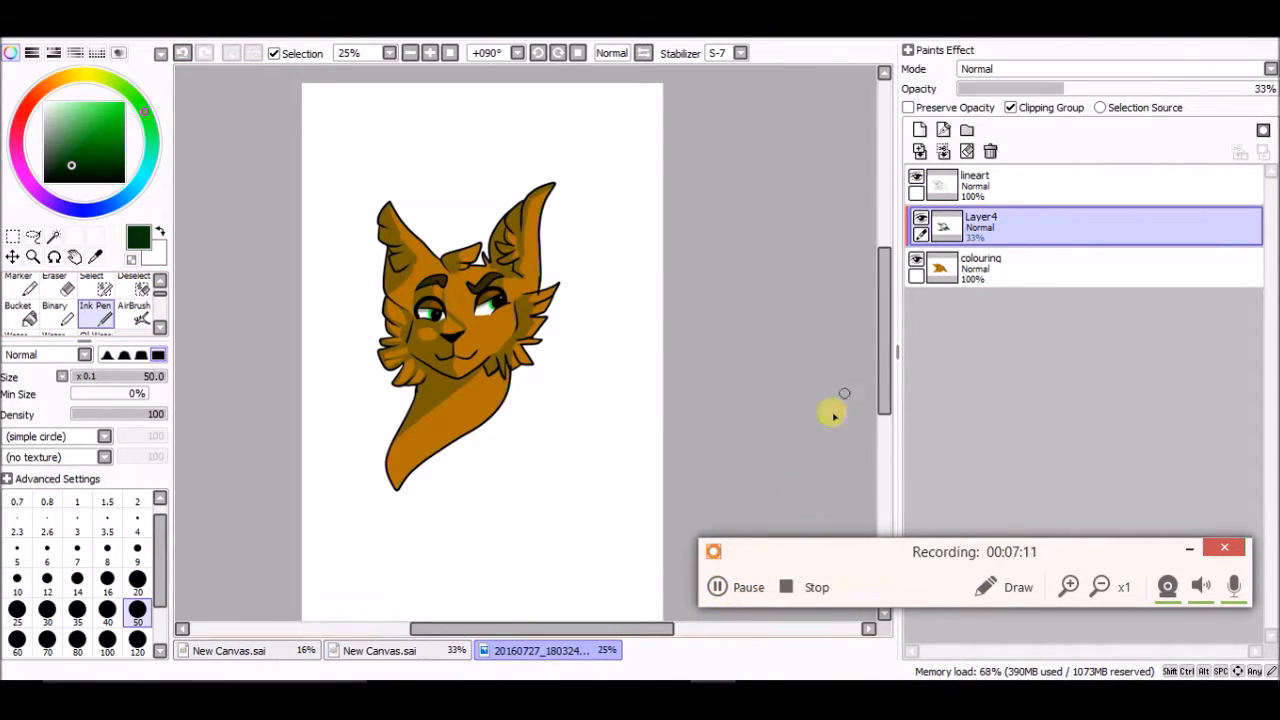
Raise Layer4's opacity to 100% and toggle its visibility repeatedly to compare the cat with and without shading.
drag(1088, 93, 1276, 88)
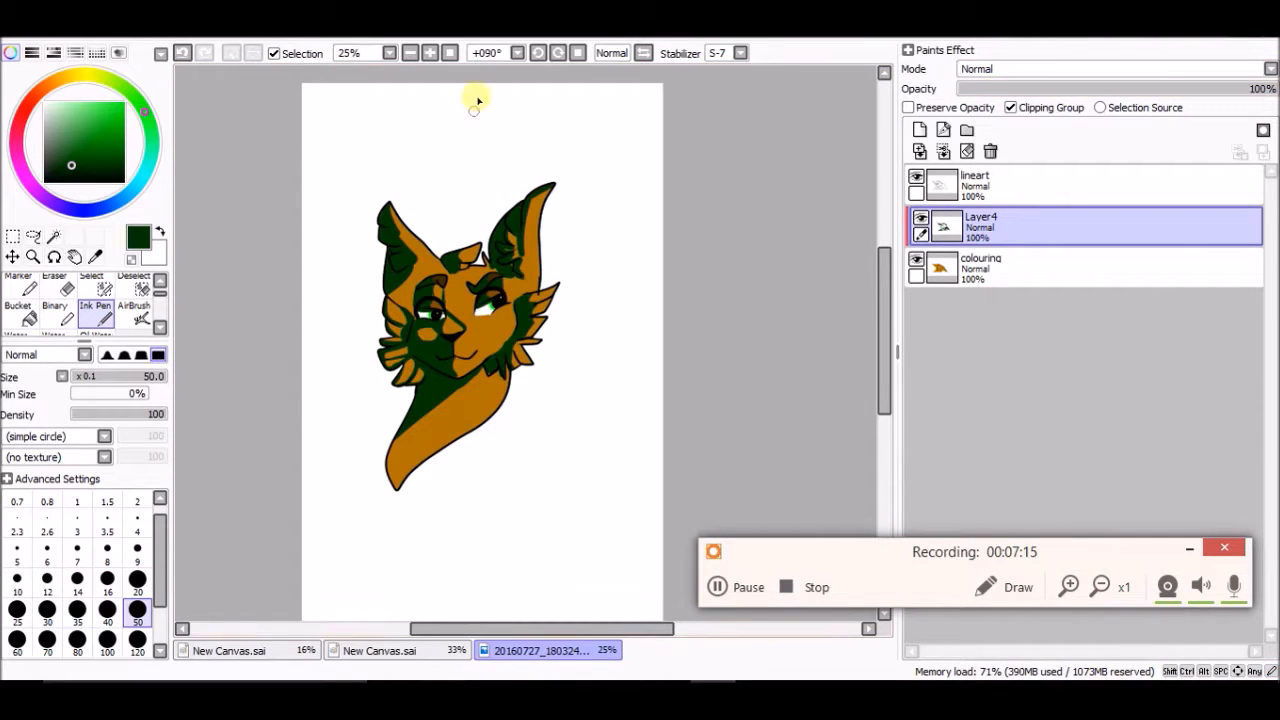
click(430, 55)
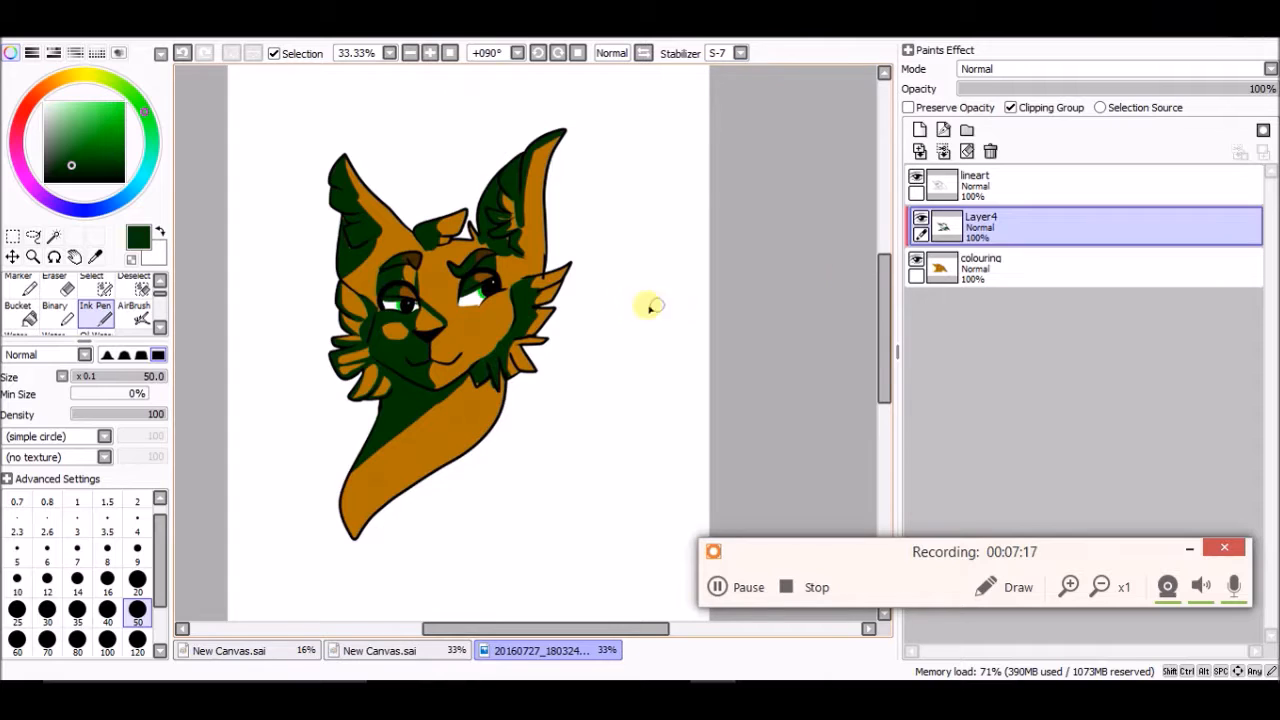
click(920, 219)
click(920, 219)
click(920, 219)
click(920, 219)
click(920, 219)
click(920, 219)
click(920, 219)
click(920, 219)
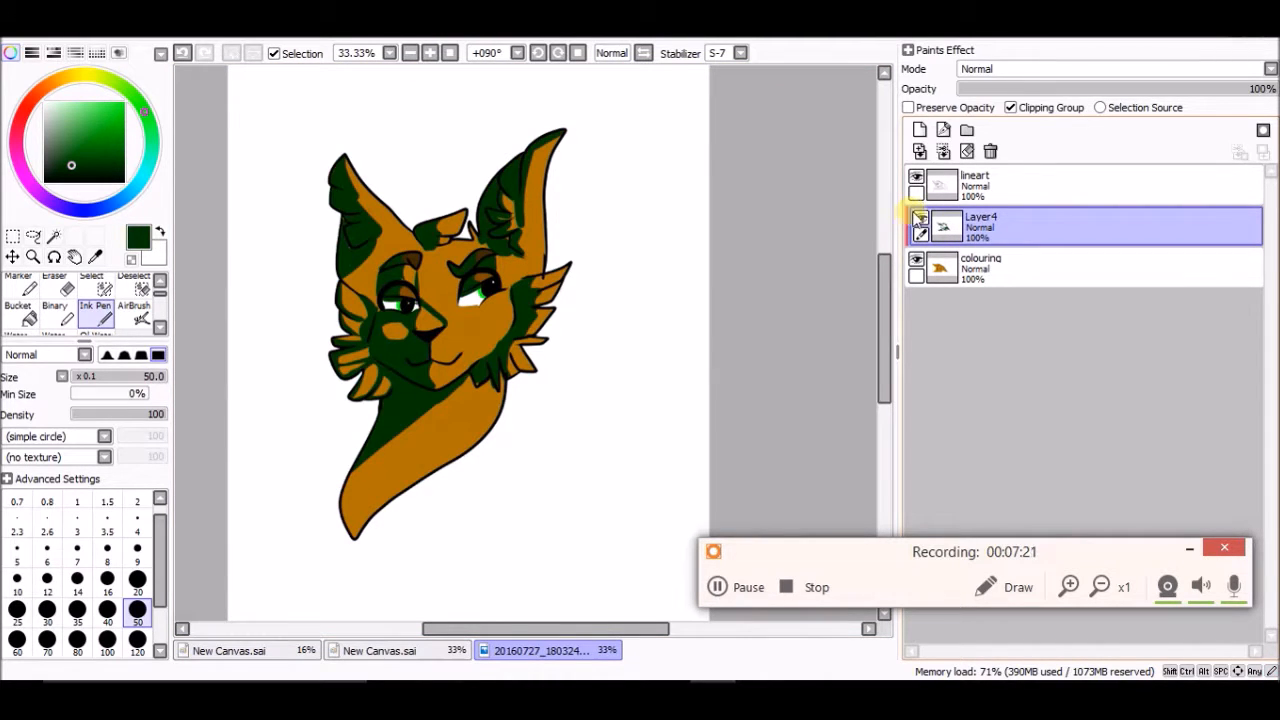
click(920, 219)
click(920, 219)
Lower the opacity of the Layer4 shading to 38% and check the shaded face up close.
mouse_move(1108, 90)
mouse_down()
mouse_move(1045, 90)
mouse_move(1120, 82)
mouse_move(1088, 88)
mouse_up()
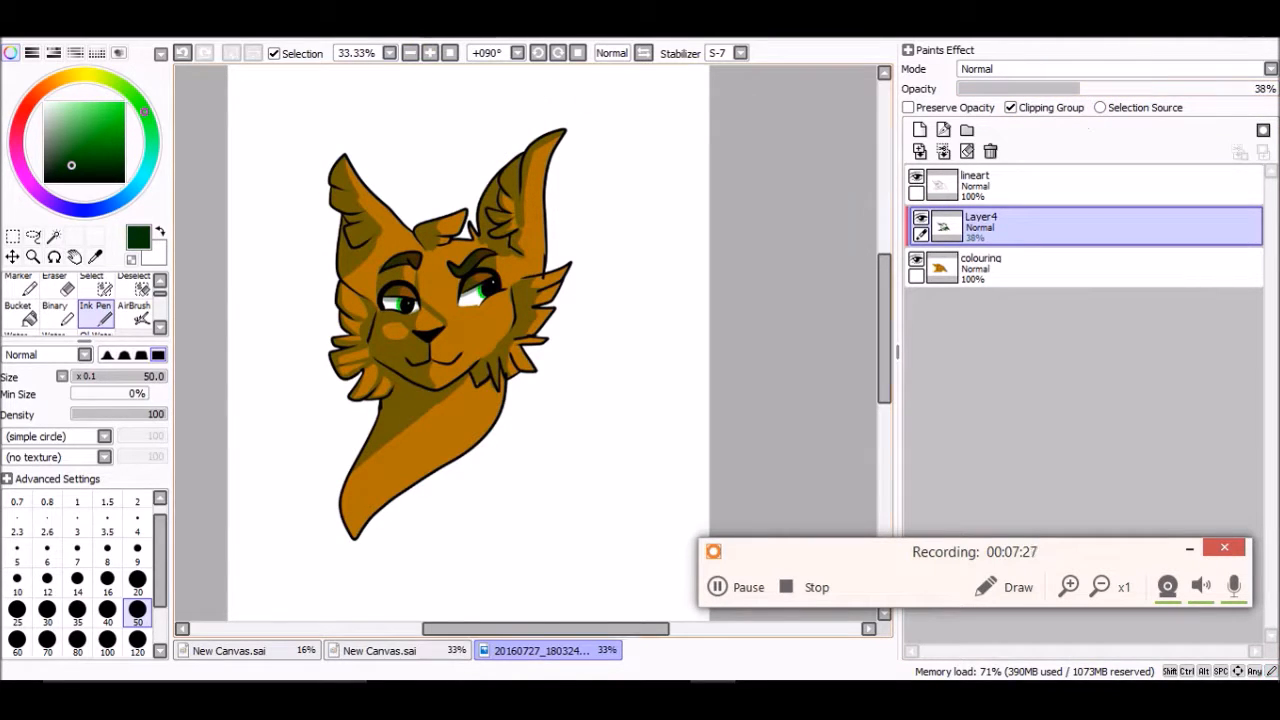
click(420, 52)
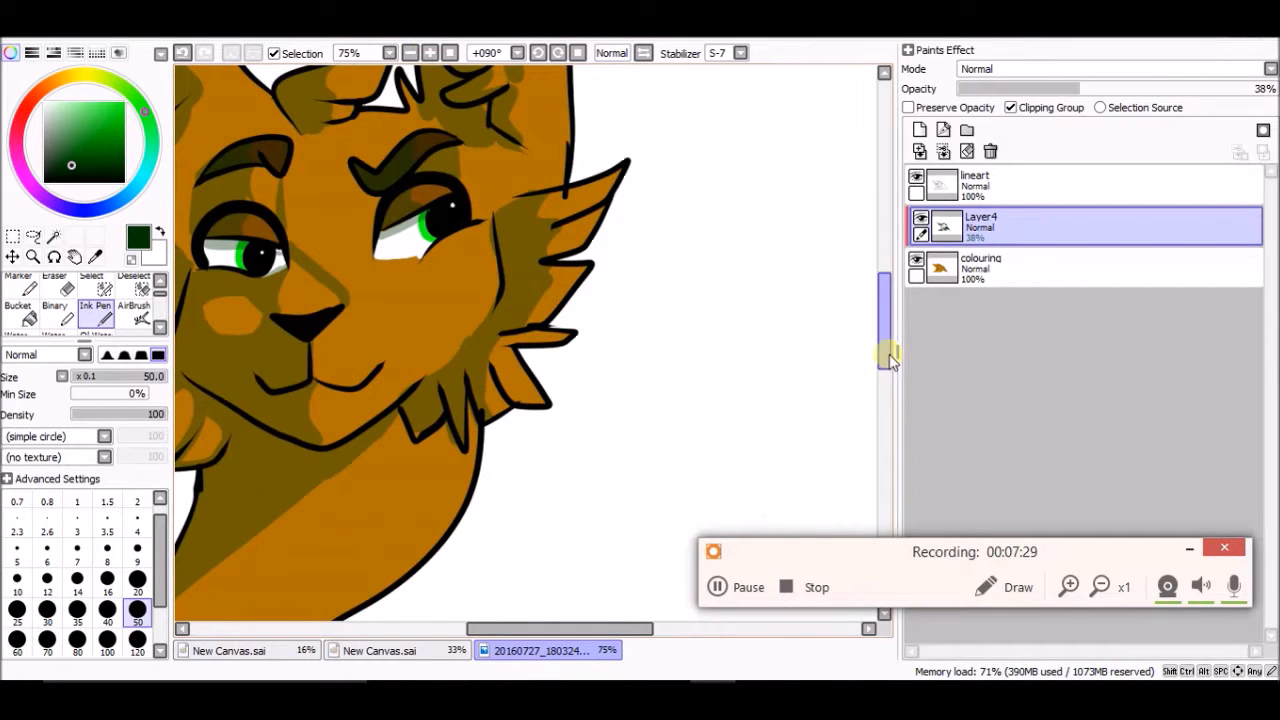
drag(885, 351, 885, 333)
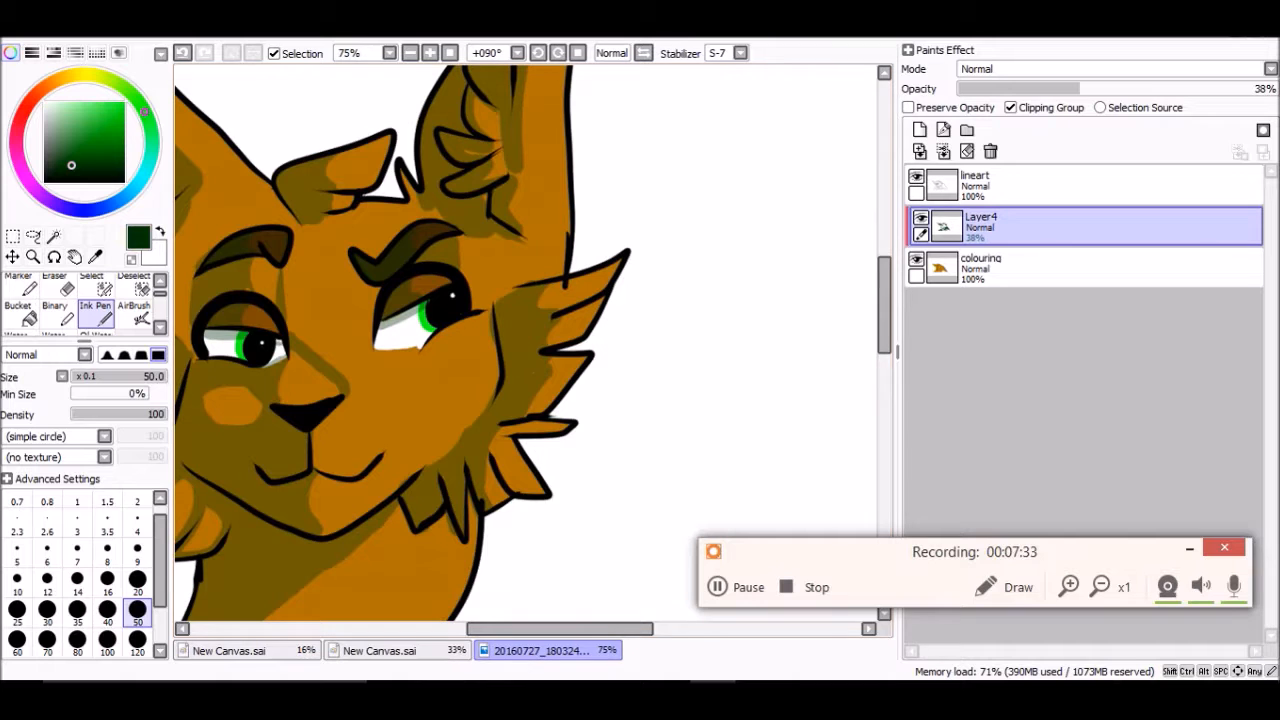
click(410, 52)
click(410, 52)
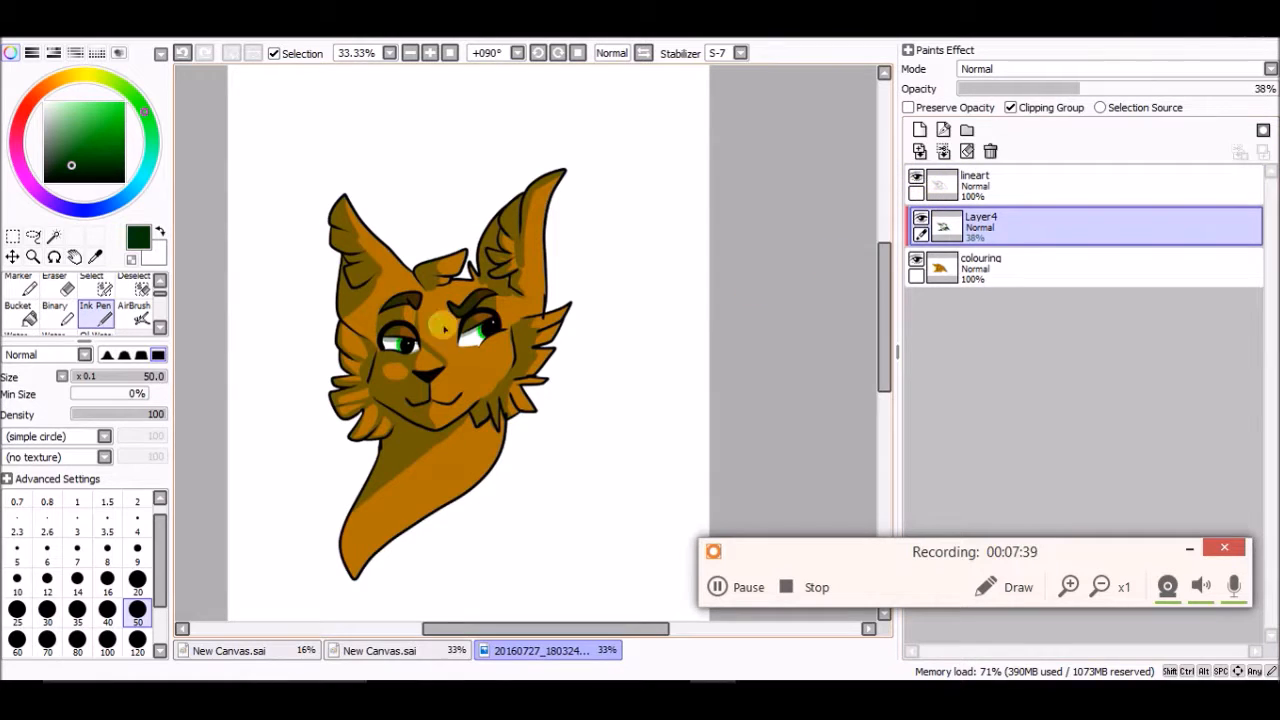
Choose the Blur tool at size 60 and soften the light patch on the left cheek on Layer4.
click(430, 52)
click(430, 52)
click(430, 52)
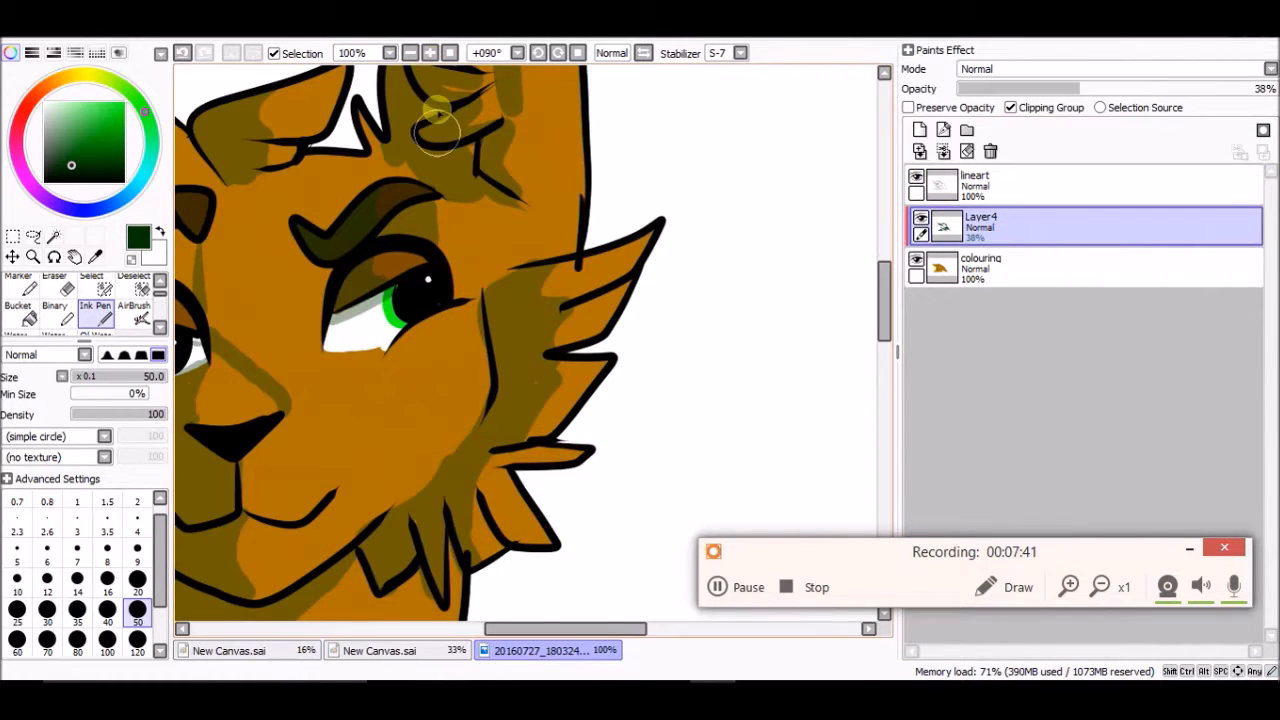
drag(509, 629, 456, 625)
drag(878, 302, 880, 328)
click(159, 325)
click(159, 325)
click(159, 325)
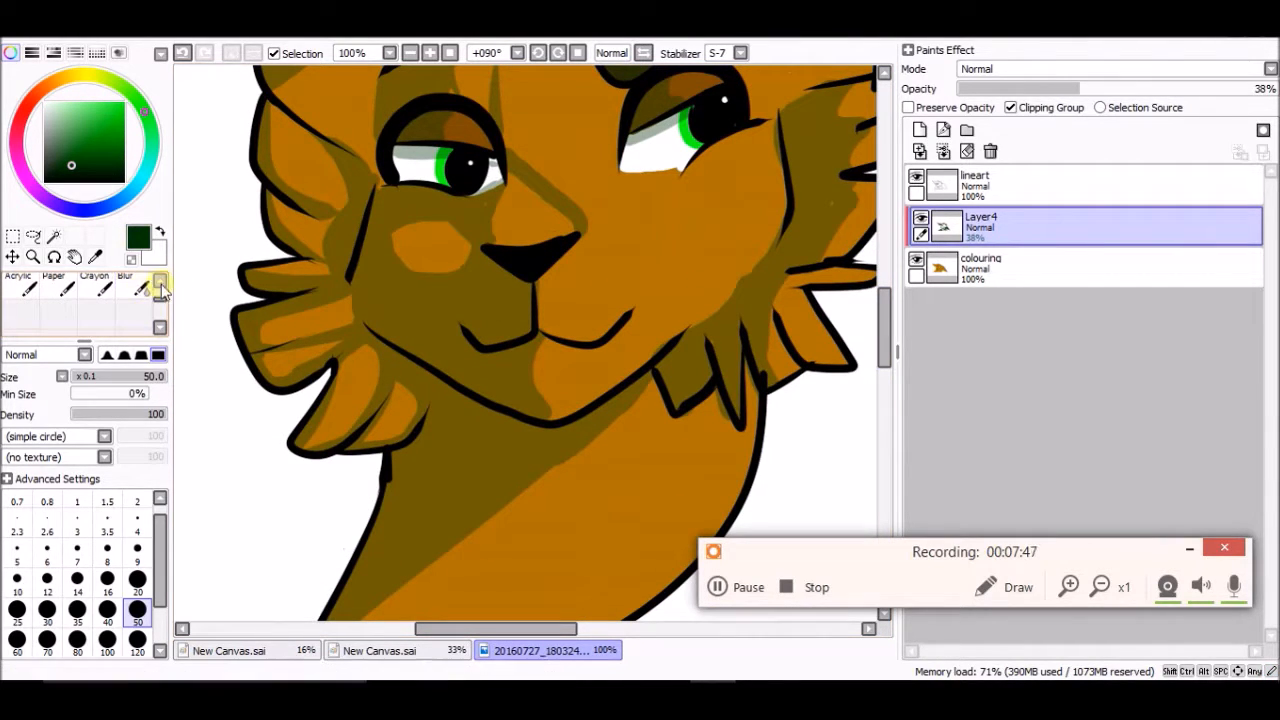
click(152, 287)
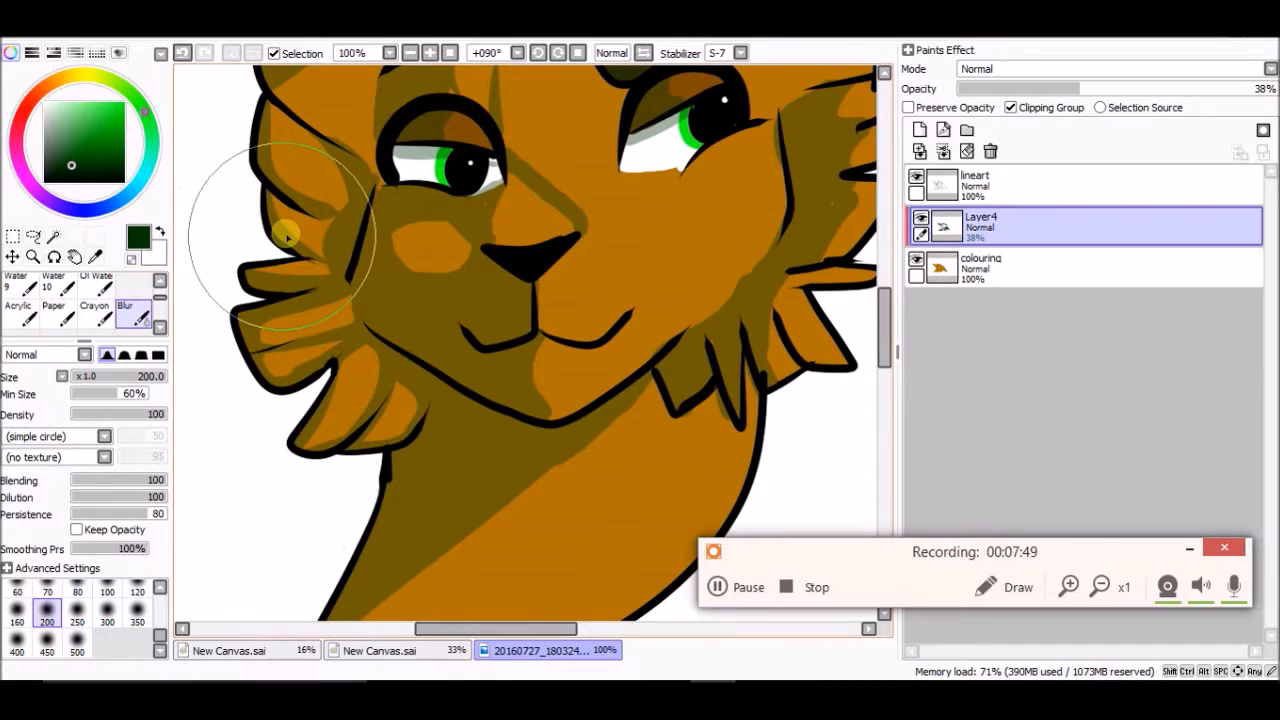
click(17, 594)
mouse_move(423, 251)
mouse_down()
mouse_move(388, 279)
mouse_move(432, 296)
mouse_move(468, 270)
mouse_move(419, 225)
mouse_move(385, 245)
mouse_move(413, 302)
mouse_move(477, 277)
mouse_up()
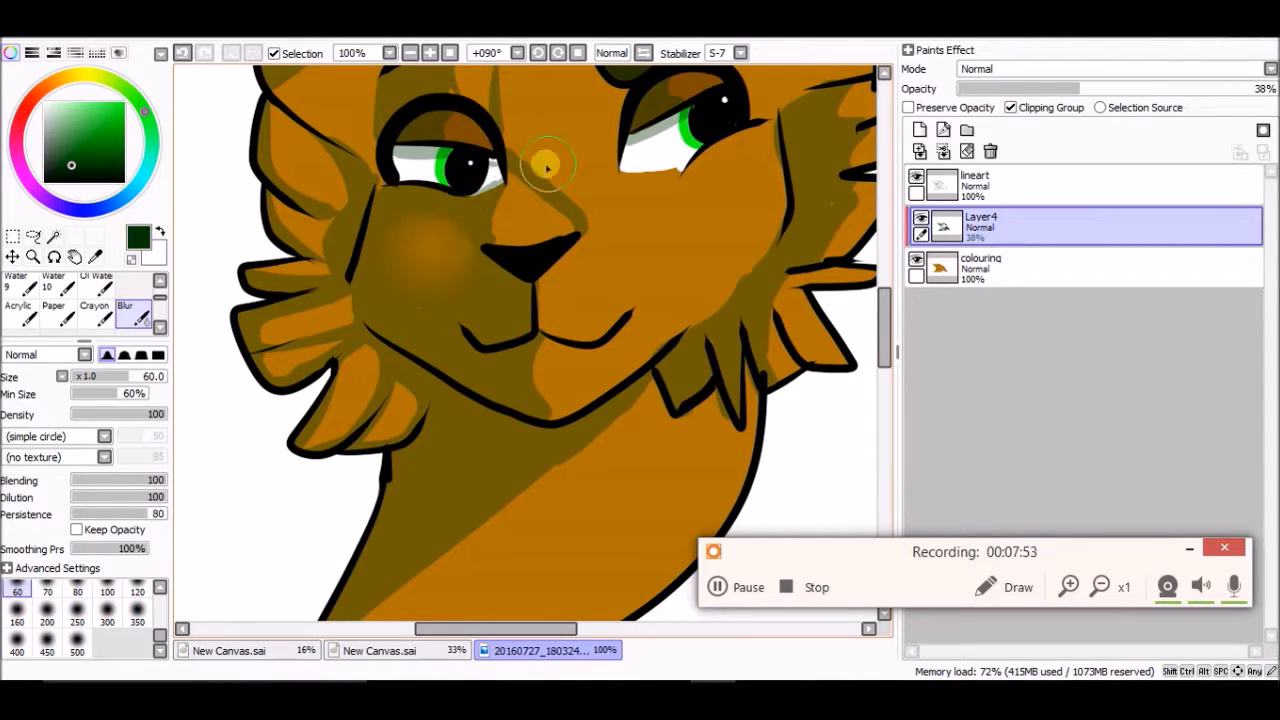
Blur the shading edges beside the nose, along the chin and neck, and around the left cheek fur.
mouse_move(506, 186)
mouse_down()
mouse_move(508, 216)
mouse_move(555, 190)
mouse_move(600, 237)
mouse_up()
mouse_move(559, 355)
mouse_down()
mouse_move(523, 377)
mouse_move(526, 404)
mouse_move(569, 428)
mouse_move(554, 425)
mouse_move(645, 407)
mouse_move(652, 440)
mouse_move(640, 383)
mouse_move(396, 601)
mouse_move(311, 651)
mouse_up()
mouse_move(352, 350)
mouse_down()
mouse_move(314, 474)
mouse_move(364, 388)
mouse_move(374, 318)
mouse_move(390, 404)
mouse_move(373, 461)
mouse_move(403, 439)
mouse_move(398, 368)
mouse_move(319, 333)
mouse_move(334, 312)
mouse_move(280, 325)
mouse_move(241, 357)
mouse_move(361, 314)
mouse_move(323, 352)
mouse_move(247, 386)
mouse_move(360, 234)
mouse_move(293, 168)
mouse_move(303, 218)
mouse_move(291, 199)
mouse_move(290, 219)
mouse_move(323, 282)
mouse_move(213, 262)
mouse_move(318, 260)
mouse_move(355, 220)
mouse_move(325, 254)
mouse_move(261, 210)
mouse_move(246, 162)
mouse_move(333, 232)
mouse_move(363, 205)
mouse_move(268, 147)
mouse_move(258, 93)
mouse_move(338, 178)
mouse_move(357, 240)
mouse_move(368, 196)
mouse_up()
Blur the remaining shading edges on the right cheek, the ears and the head tuft.
click(410, 52)
click(410, 52)
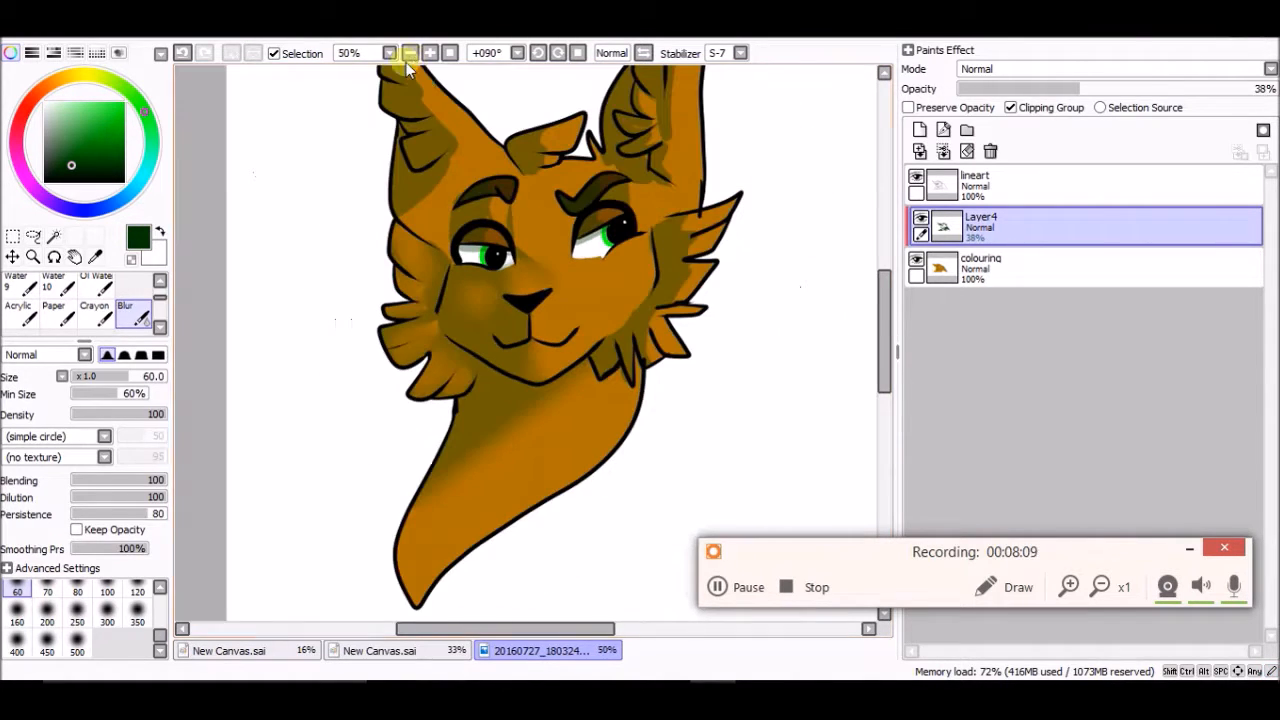
mouse_move(528, 283)
mouse_down()
mouse_move(395, 352)
mouse_move(439, 328)
mouse_move(460, 261)
mouse_move(610, 270)
mouse_move(716, 233)
mouse_move(702, 215)
mouse_move(716, 215)
mouse_move(672, 226)
mouse_move(673, 251)
mouse_move(756, 218)
mouse_move(671, 249)
mouse_move(679, 283)
mouse_move(721, 274)
mouse_move(649, 326)
mouse_move(662, 380)
mouse_move(626, 343)
mouse_move(612, 395)
mouse_move(594, 371)
mouse_move(656, 294)
mouse_move(670, 246)
mouse_move(531, 389)
mouse_move(597, 348)
mouse_move(635, 365)
mouse_up()
drag(880, 309, 880, 292)
mouse_move(720, 80)
mouse_down()
mouse_move(653, 247)
mouse_move(624, 181)
mouse_move(644, 139)
mouse_move(658, 308)
mouse_move(580, 151)
mouse_move(409, 106)
mouse_move(466, 251)
mouse_move(408, 307)
mouse_move(397, 207)
mouse_move(503, 293)
mouse_move(480, 300)
mouse_move(500, 340)
mouse_move(505, 292)
mouse_move(625, 272)
mouse_move(558, 200)
mouse_move(569, 251)
mouse_move(817, 222)
mouse_up()
drag(884, 275, 842, 258)
scroll(845, 265, down, 2)
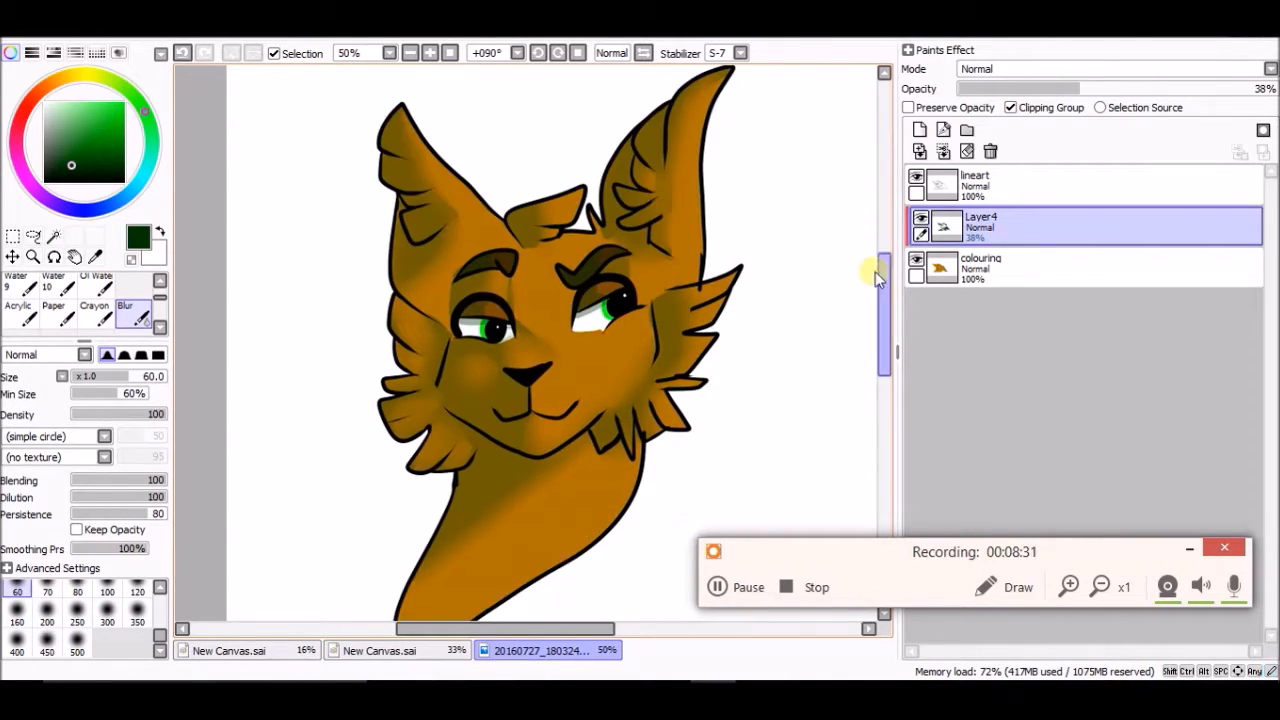
drag(484, 627, 516, 590)
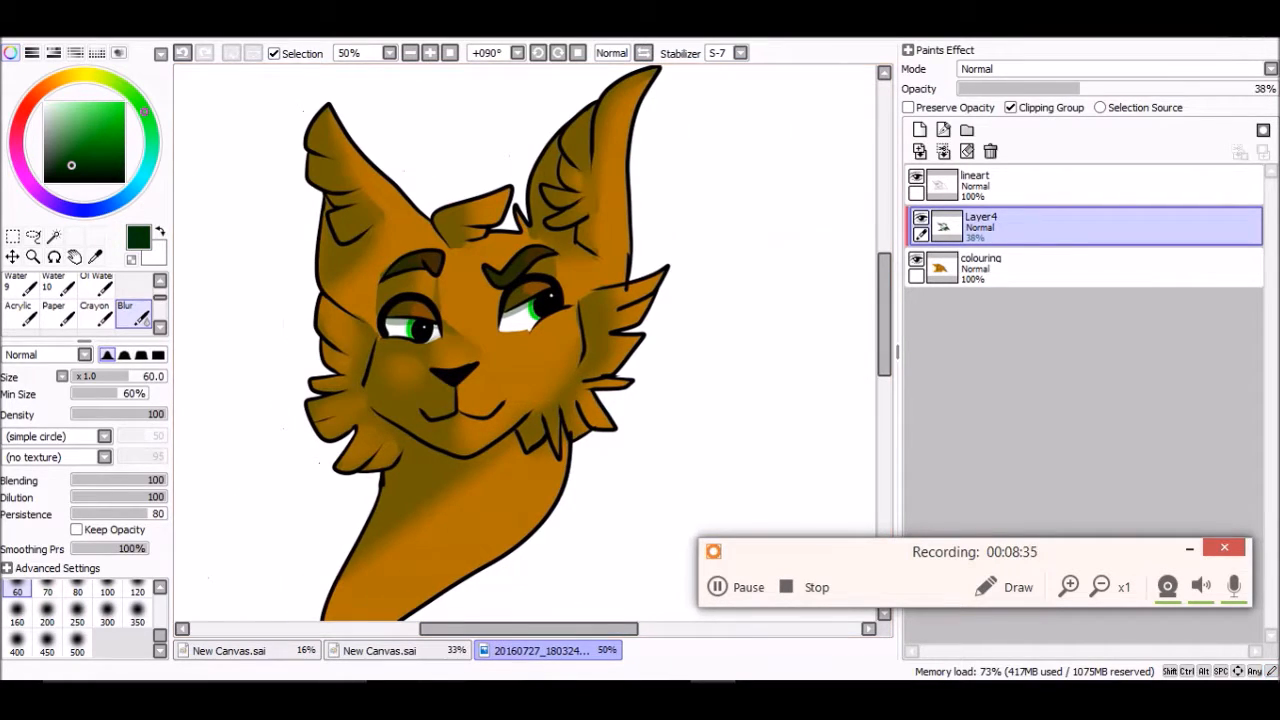
Undo all the blurring on Layer4 to restore the hard-edged shading.
click(184, 53)
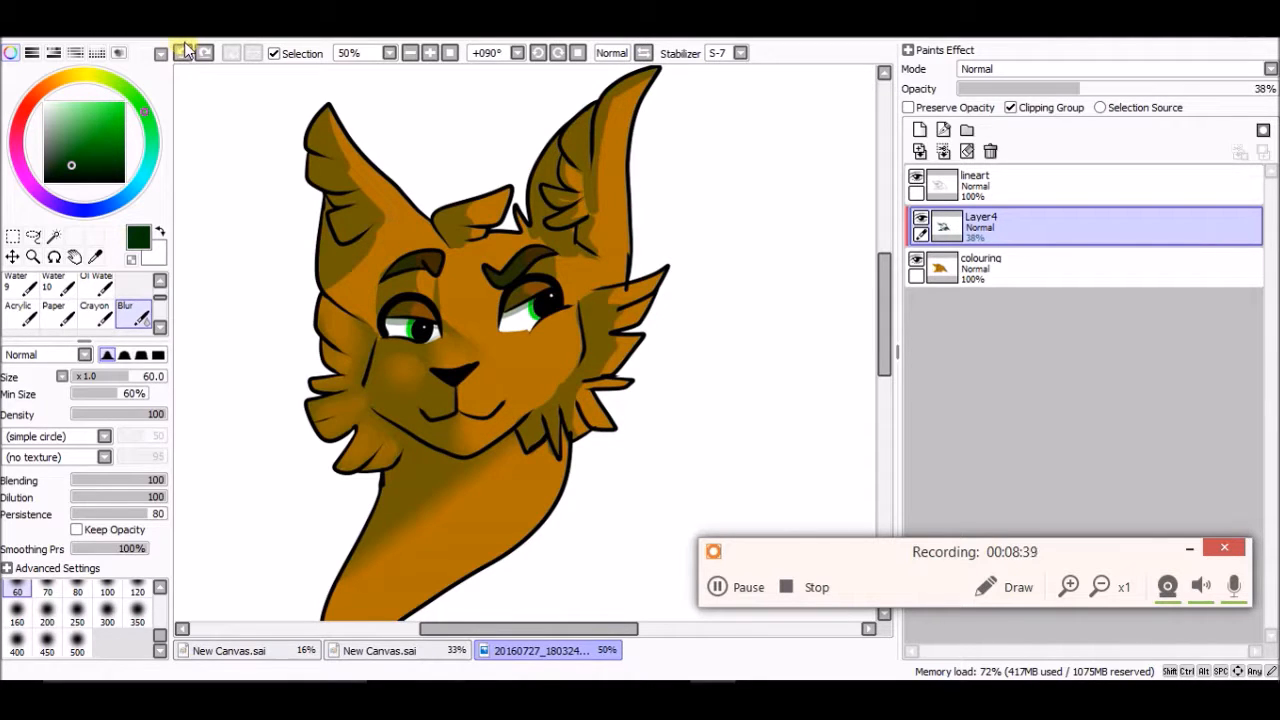
click(184, 53)
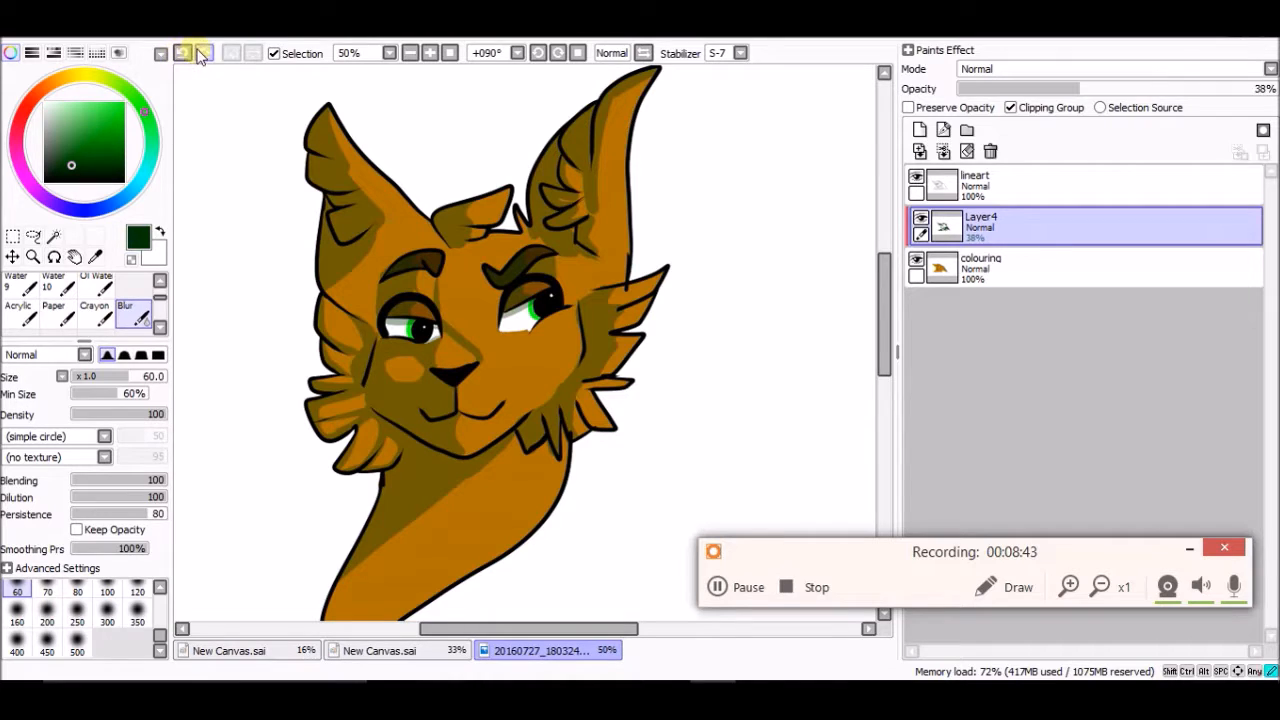
click(205, 52)
click(182, 53)
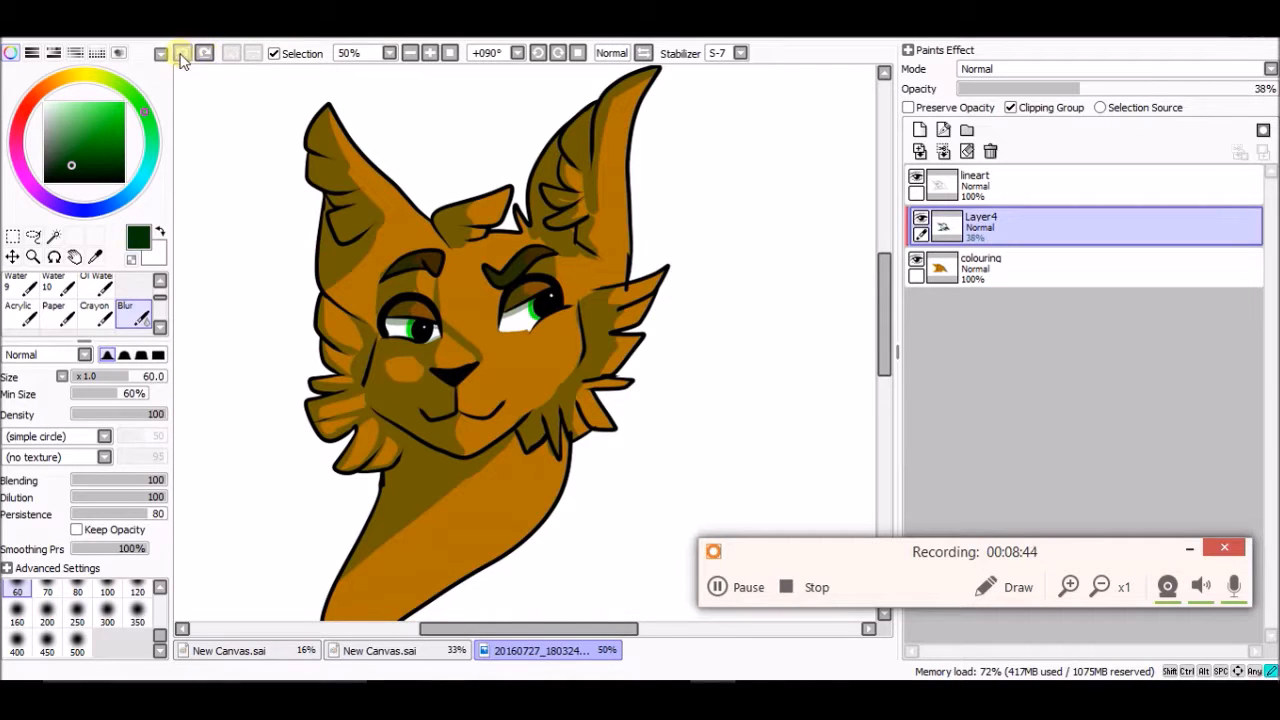
Turn on Preserve Opacity for the lineart layer, sample the orange fur colour and darken it to a deep brown.
click(966, 188)
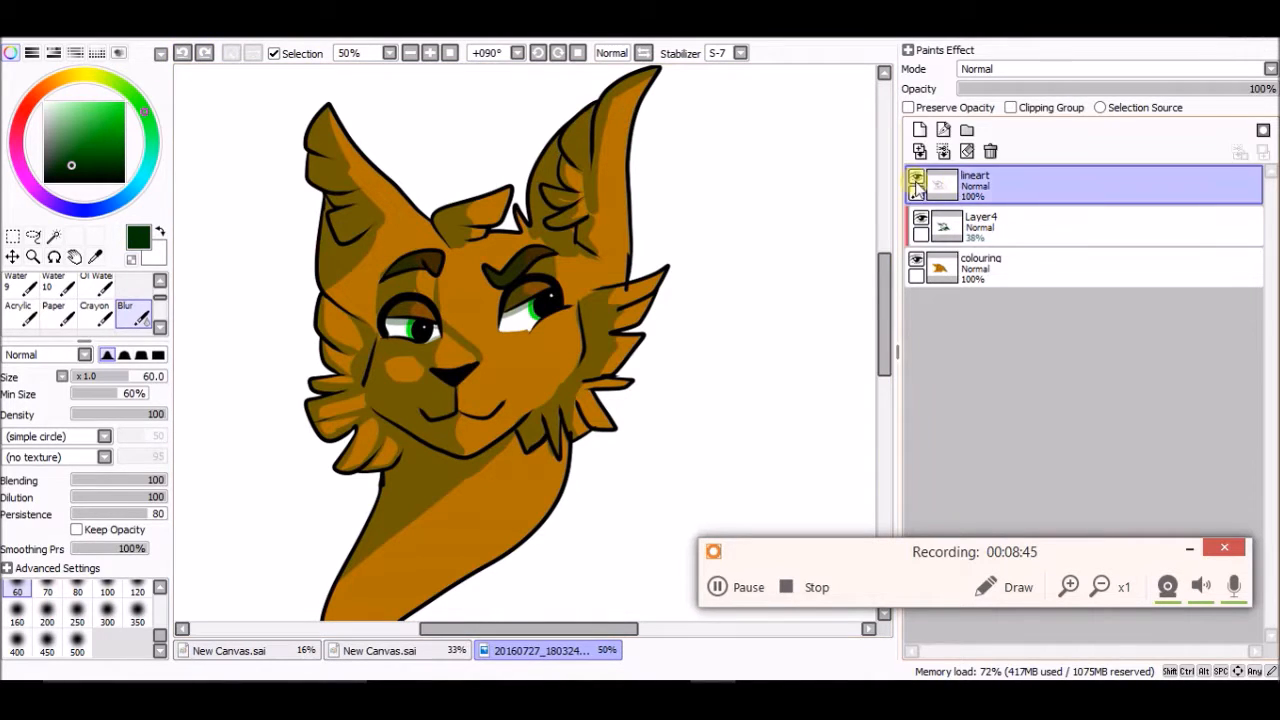
click(944, 109)
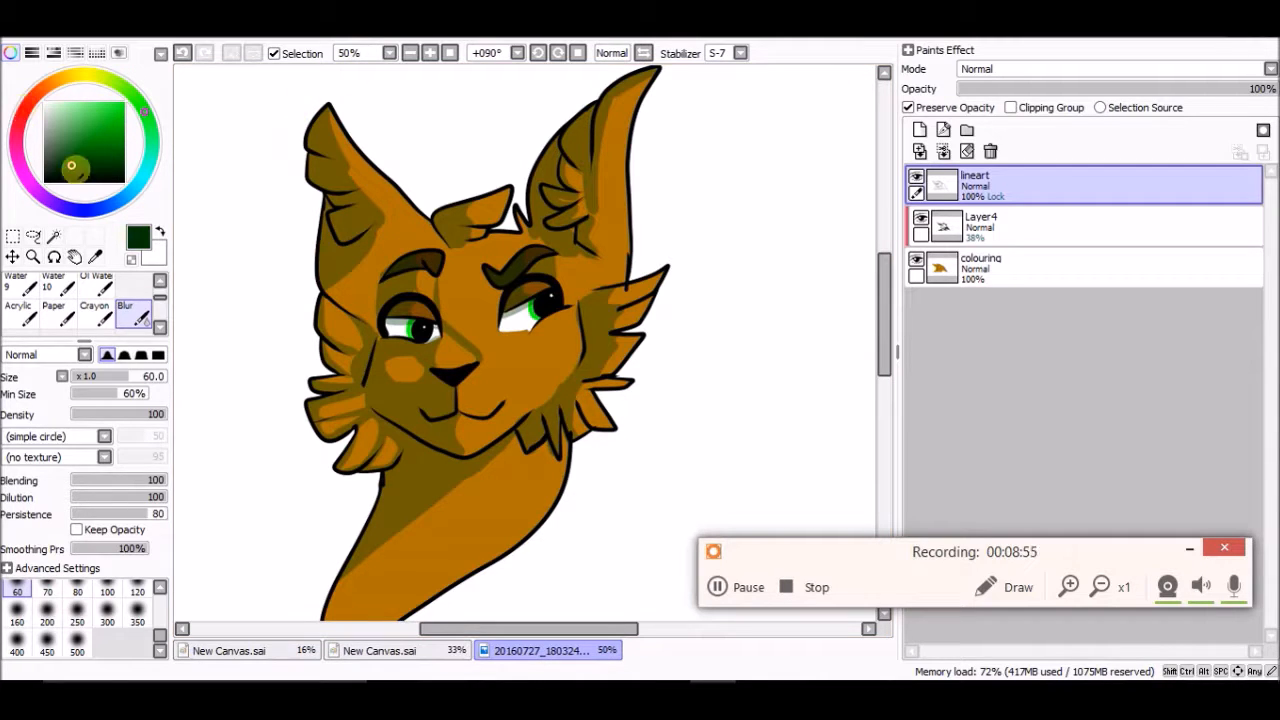
click(95, 256)
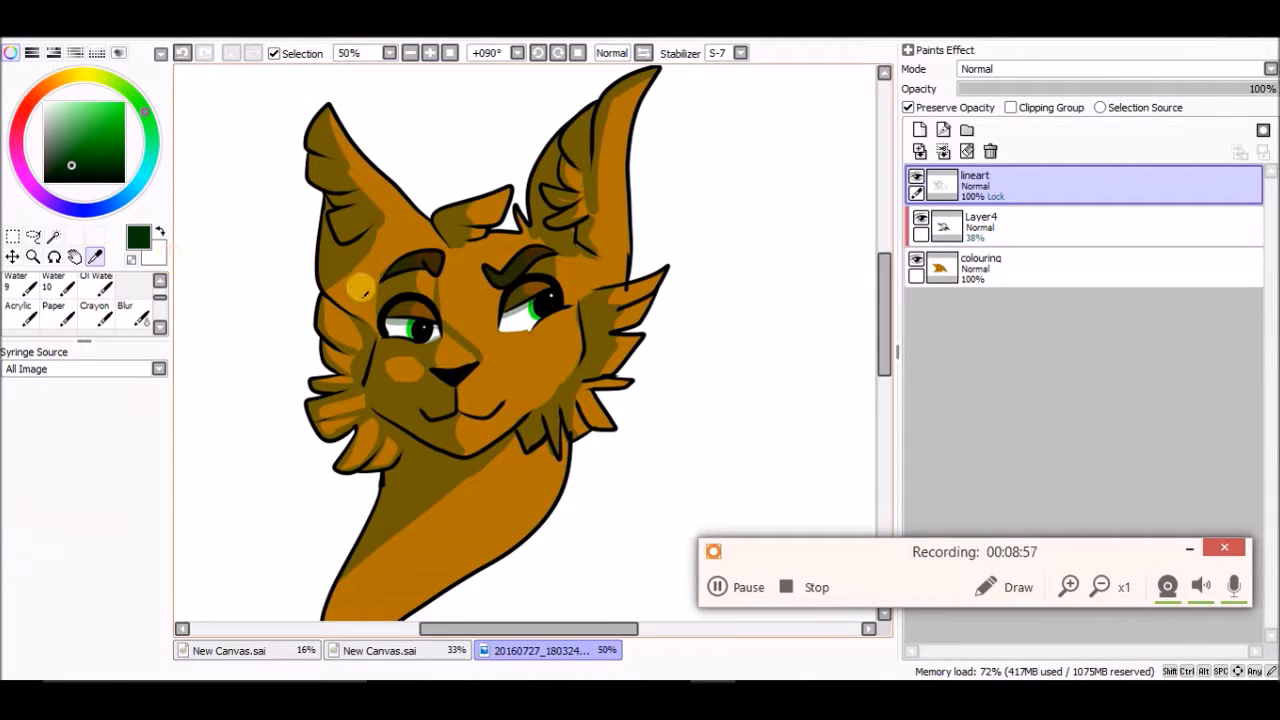
click(462, 296)
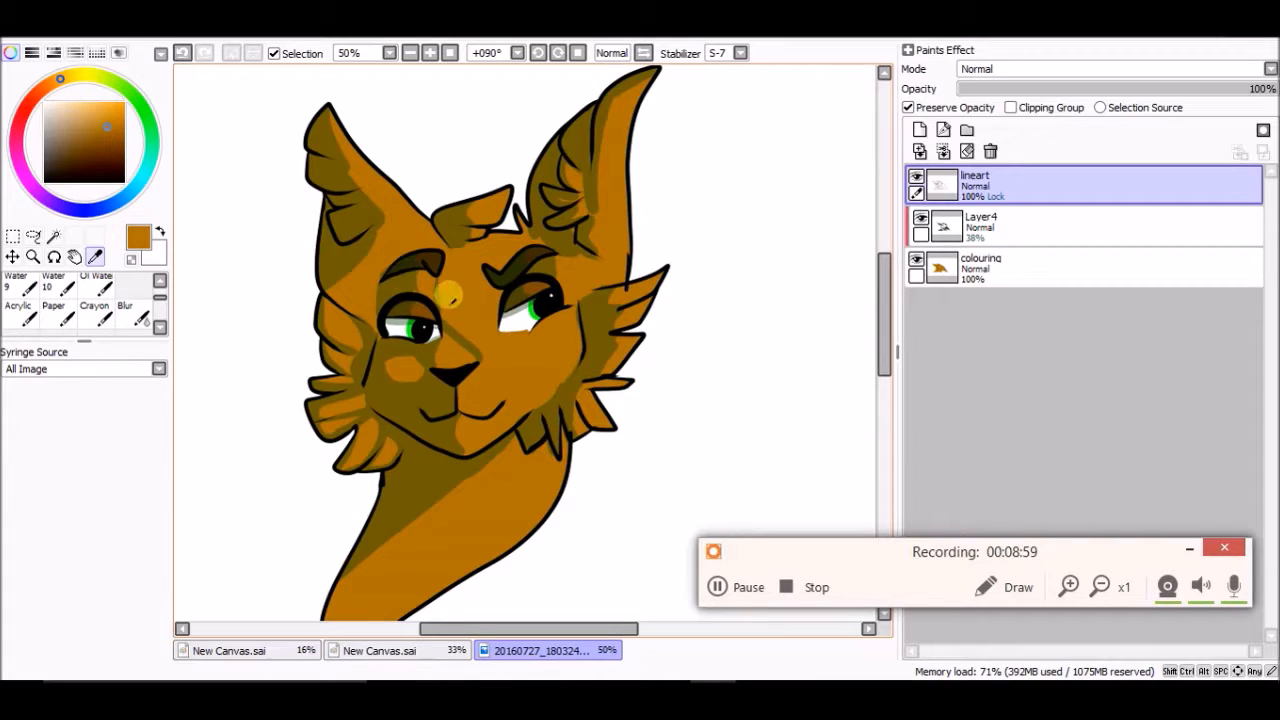
mouse_move(88, 156)
mouse_down()
mouse_move(76, 170)
mouse_move(84, 160)
mouse_up()
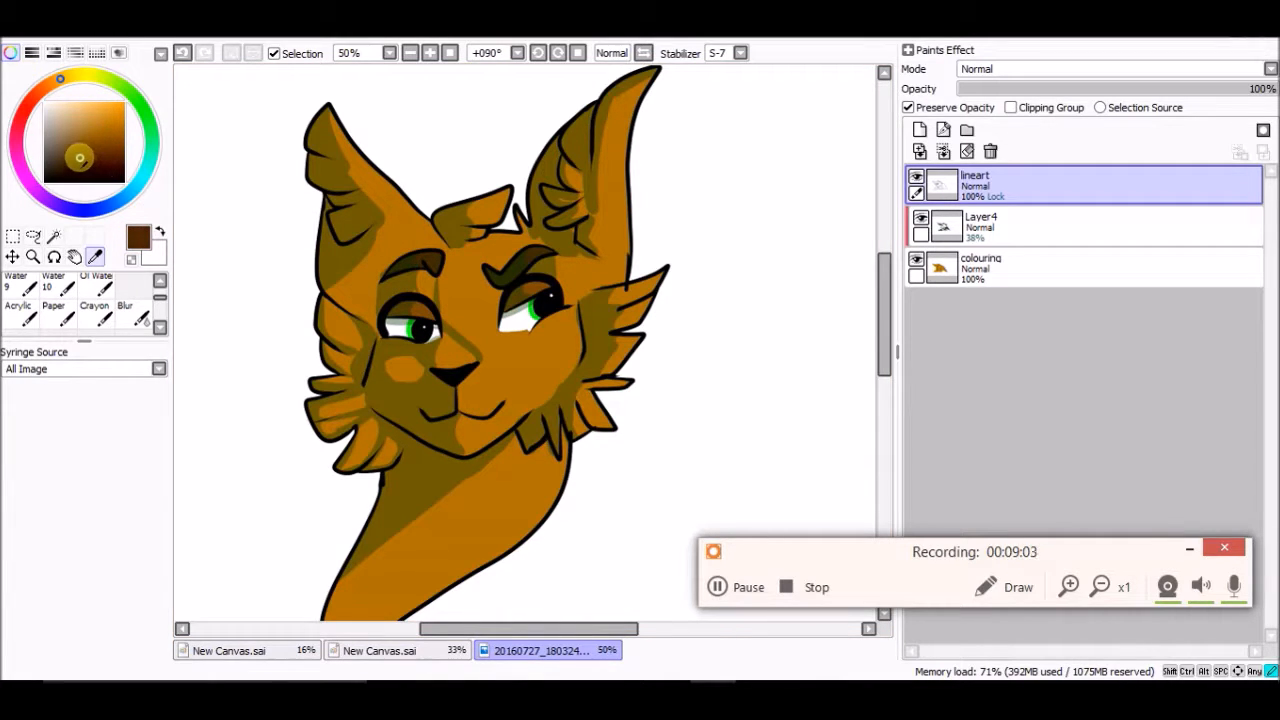
Recolour the cat's lines dark brown on the lineart layer with the Ink Pen at size 500.
scroll(130, 305, up, 2)
click(96, 316)
scroll(160, 560, down, 3)
click(77, 640)
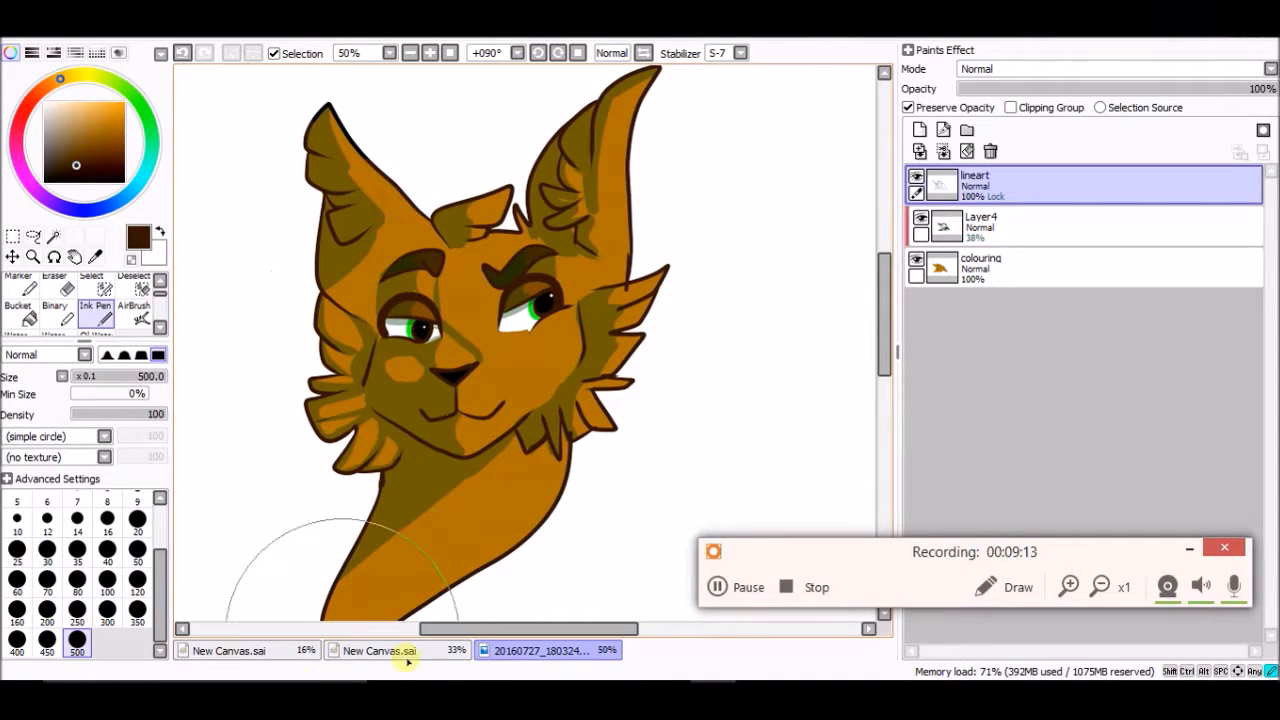
Examine the brown line art against the fur colours, both up close and as a whole.
click(411, 53)
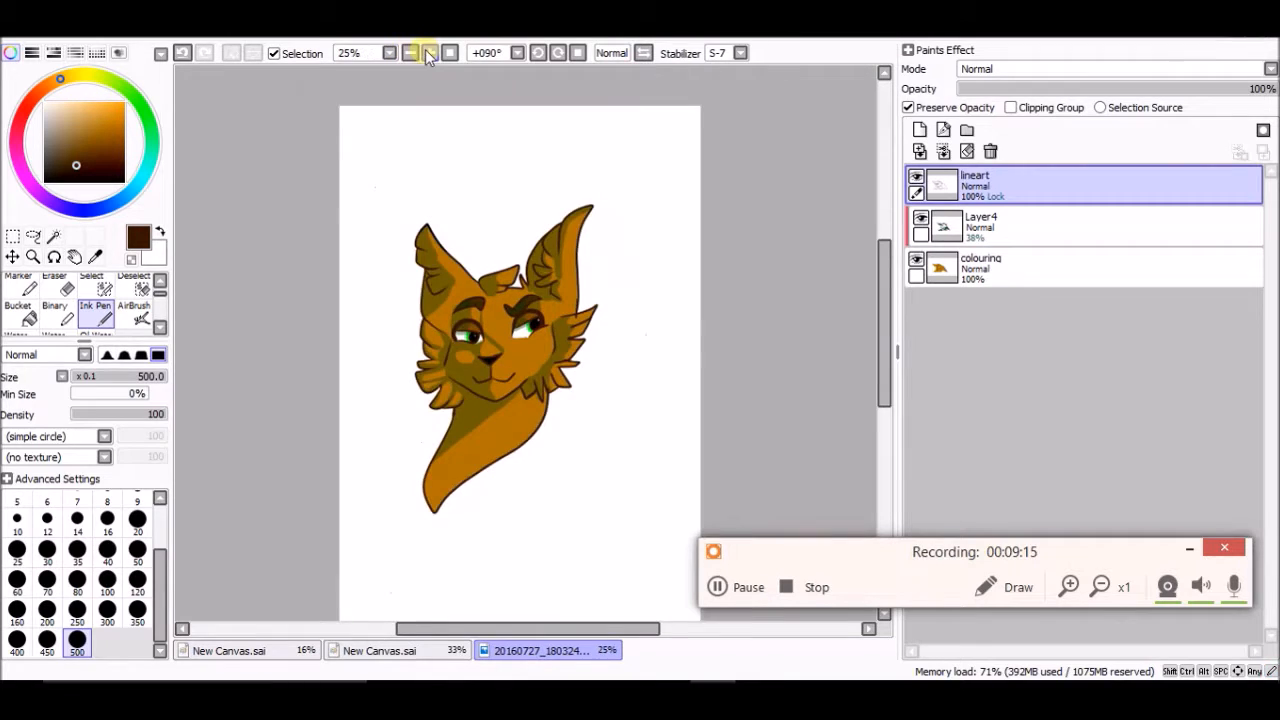
click(430, 53)
click(430, 53)
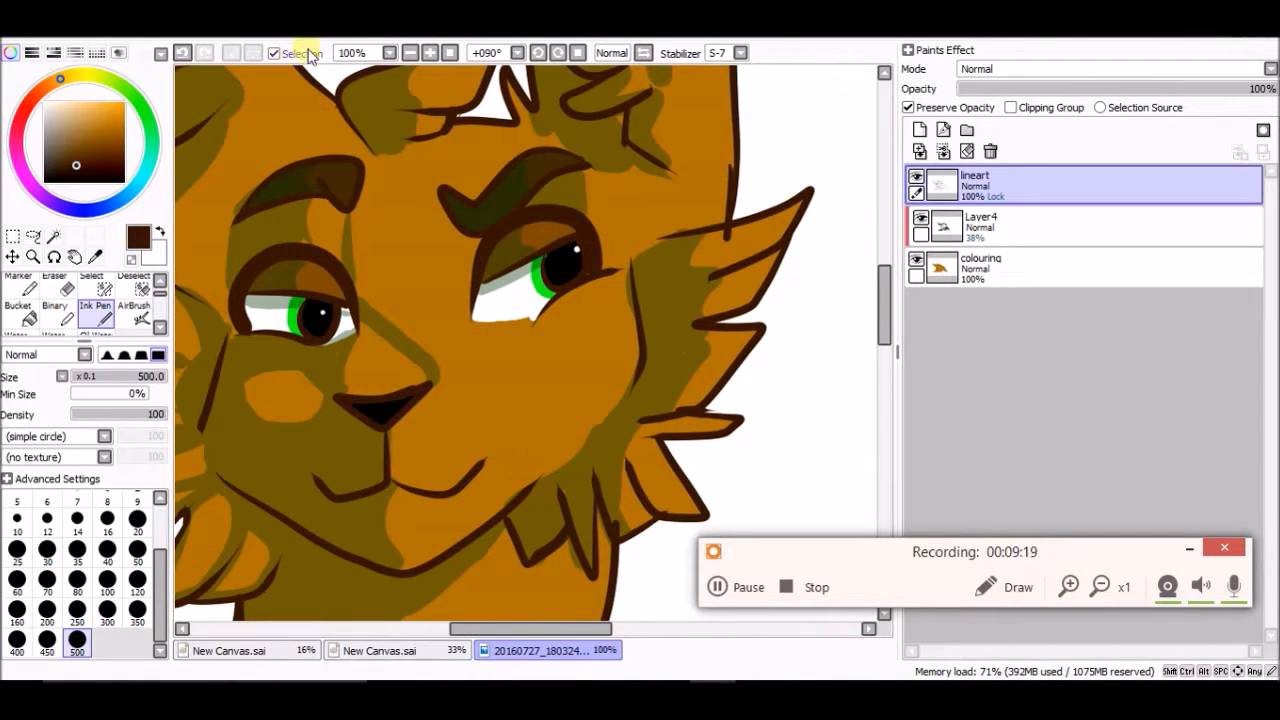
click(411, 53)
click(411, 53)
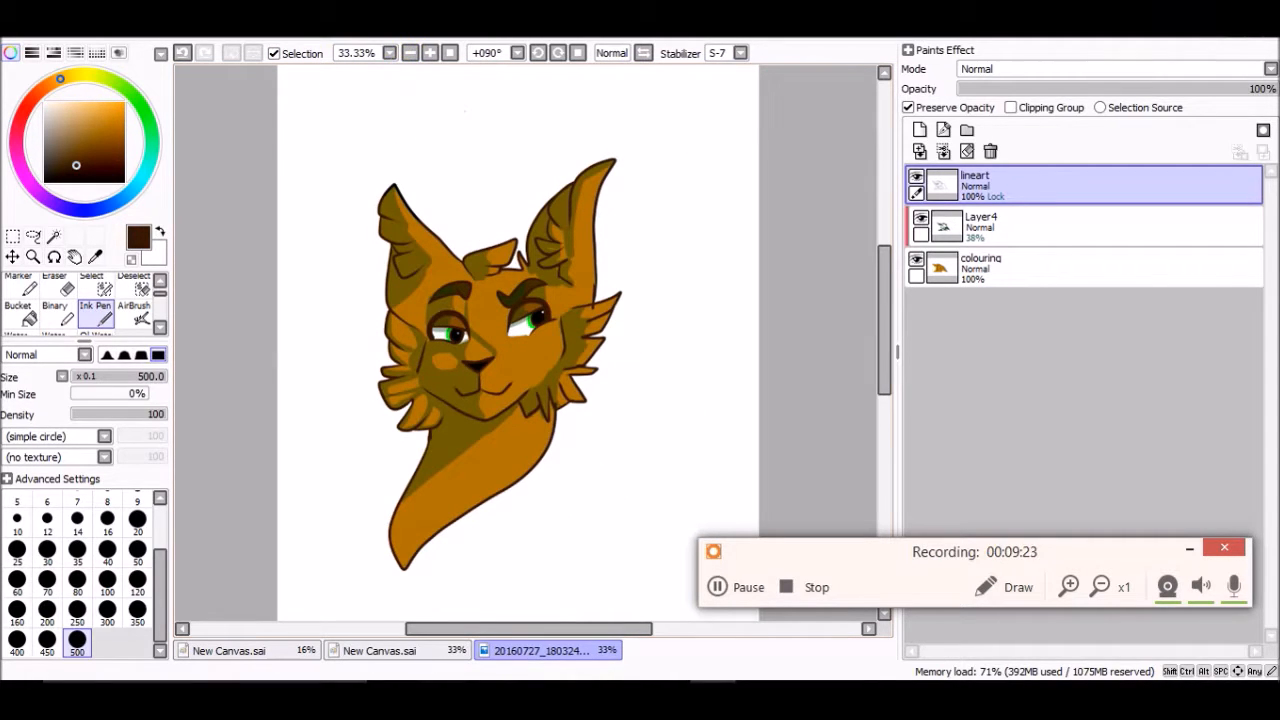
click(430, 53)
click(430, 53)
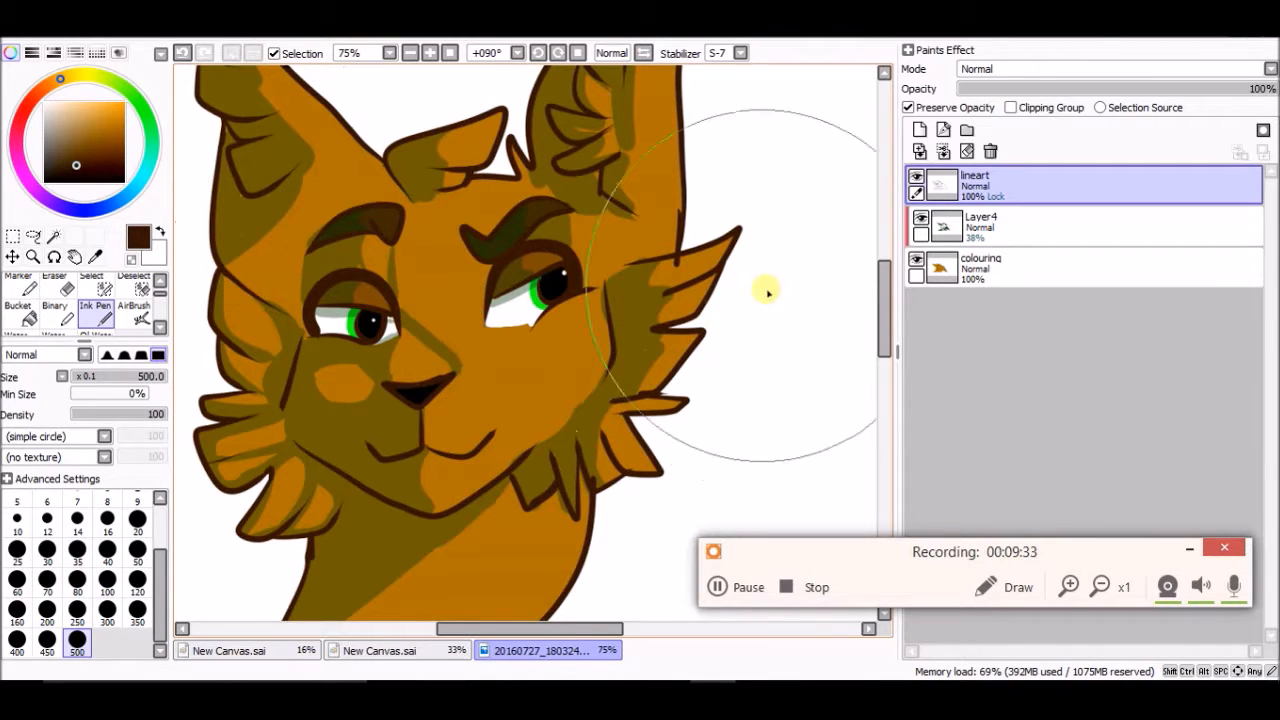
Recolour the outlines of the right cheek fur and the right ear's outer edge light yellow with the Ink Pen at size 25.
click(80, 83)
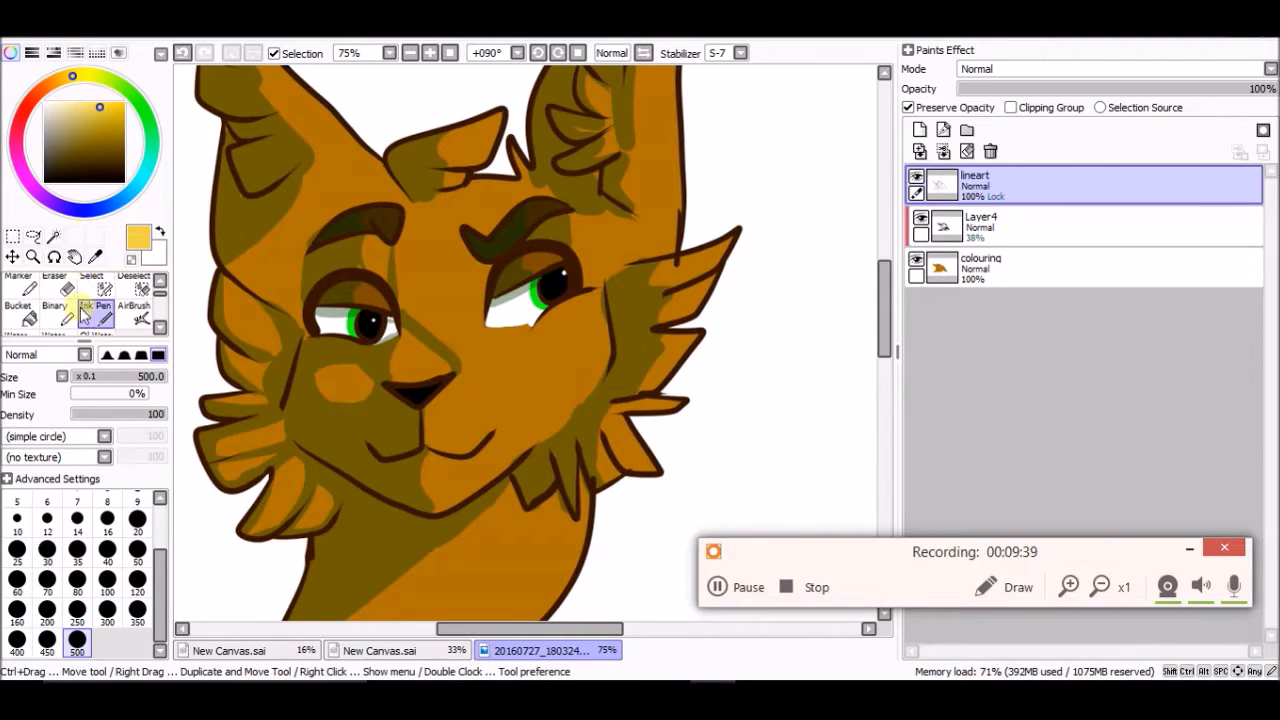
click(18, 549)
mouse_move(614, 266)
mouse_down()
mouse_move(741, 229)
mouse_move(655, 298)
mouse_up()
mouse_move(728, 271)
mouse_down()
mouse_move(646, 336)
mouse_move(716, 334)
mouse_move(661, 399)
mouse_move(601, 401)
mouse_move(694, 401)
mouse_up()
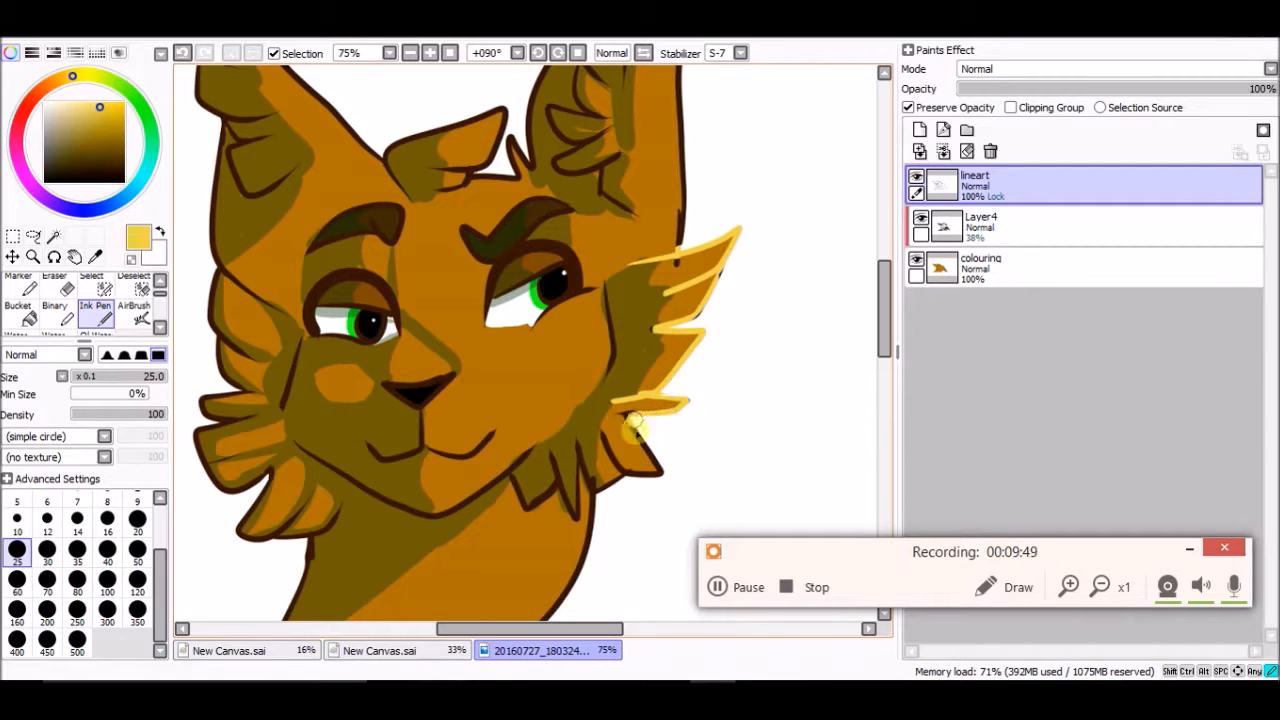
drag(888, 285, 851, 265)
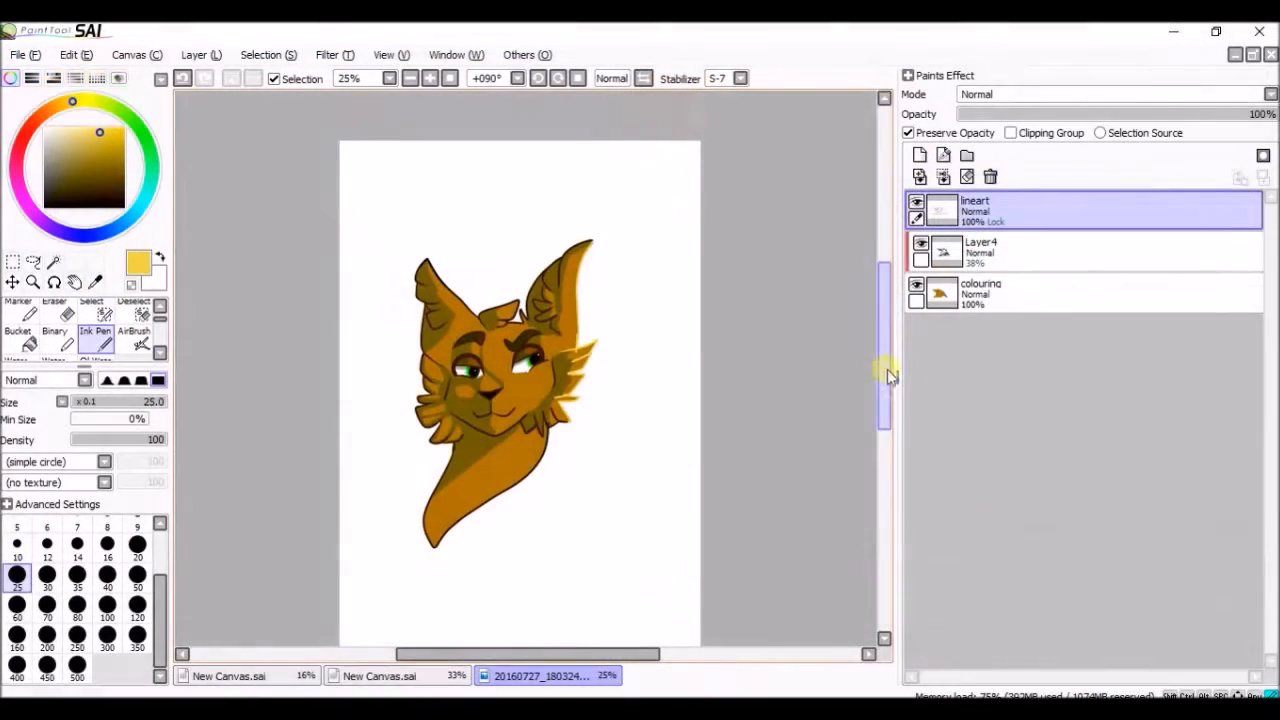
Examine the finished cat drawing and its yellow rim lines at several zoom levels, from ears to neck.
mouse_move(887, 369)
mouse_down()
mouse_move(880, 405)
mouse_move(886, 350)
mouse_up()
click(430, 78)
click(430, 78)
click(430, 78)
mouse_move(883, 315)
mouse_down()
mouse_move(893, 370)
mouse_move(884, 320)
mouse_up()
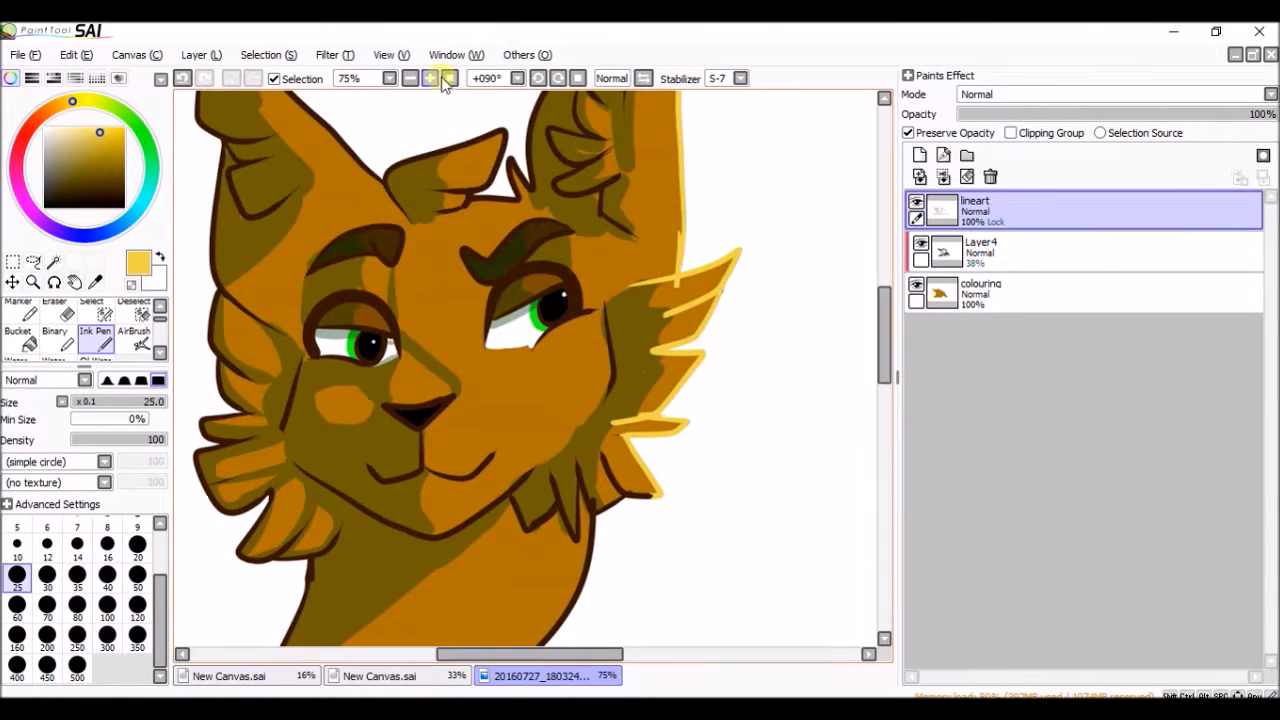
click(411, 78)
click(411, 78)
click(411, 78)
click(429, 78)
click(429, 78)
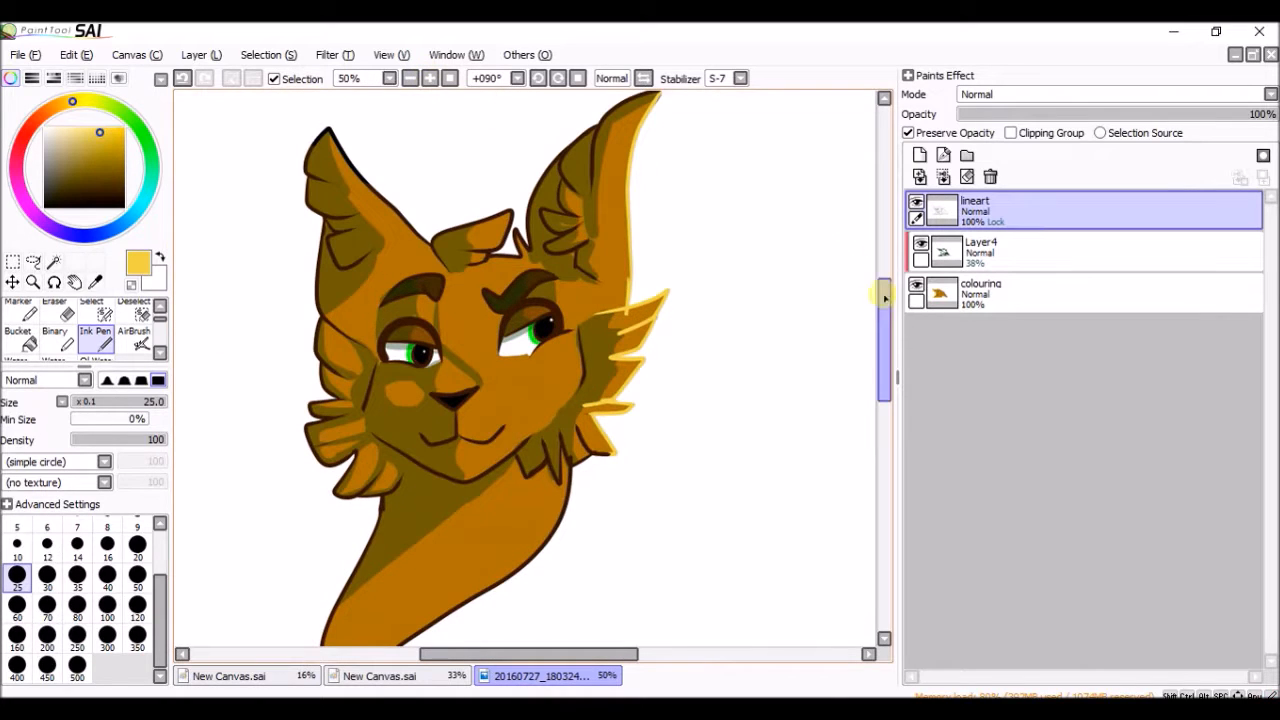
drag(884, 286, 893, 318)
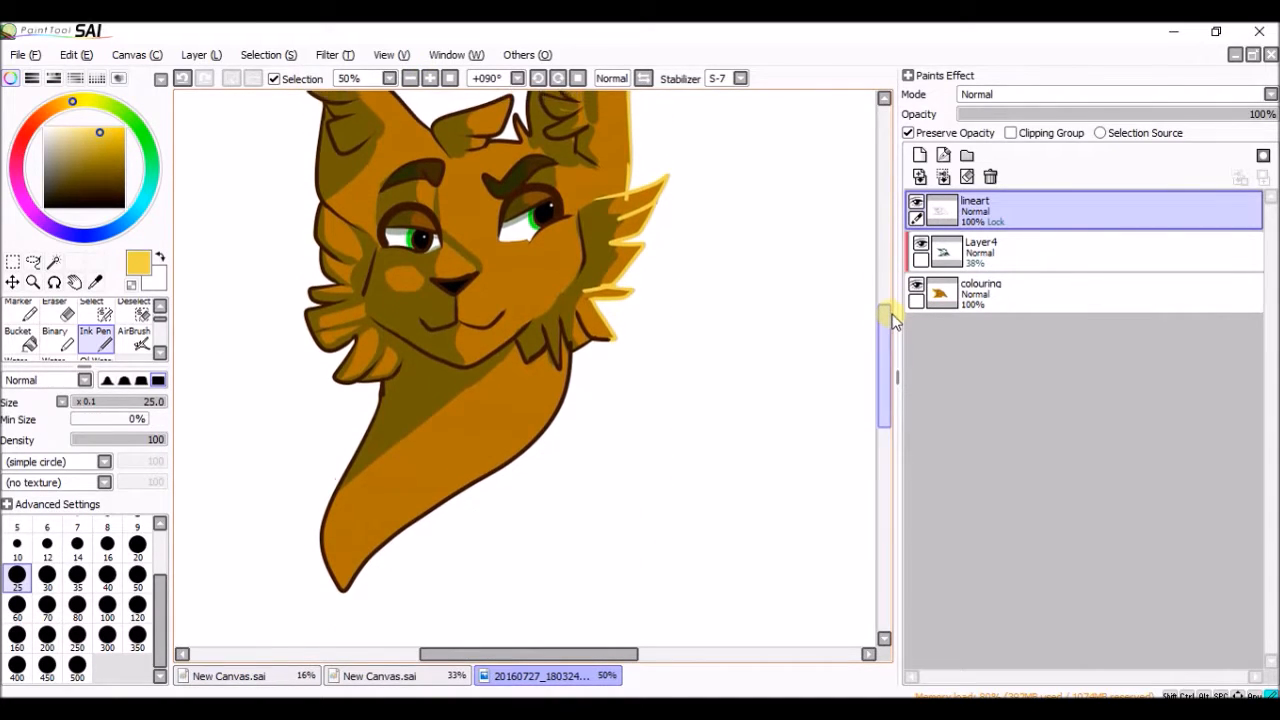
mouse_move(893, 325)
mouse_down()
mouse_move(886, 251)
mouse_move(900, 334)
mouse_move(924, 333)
mouse_move(863, 297)
mouse_move(849, 209)
mouse_move(872, 328)
mouse_move(884, 318)
mouse_up()
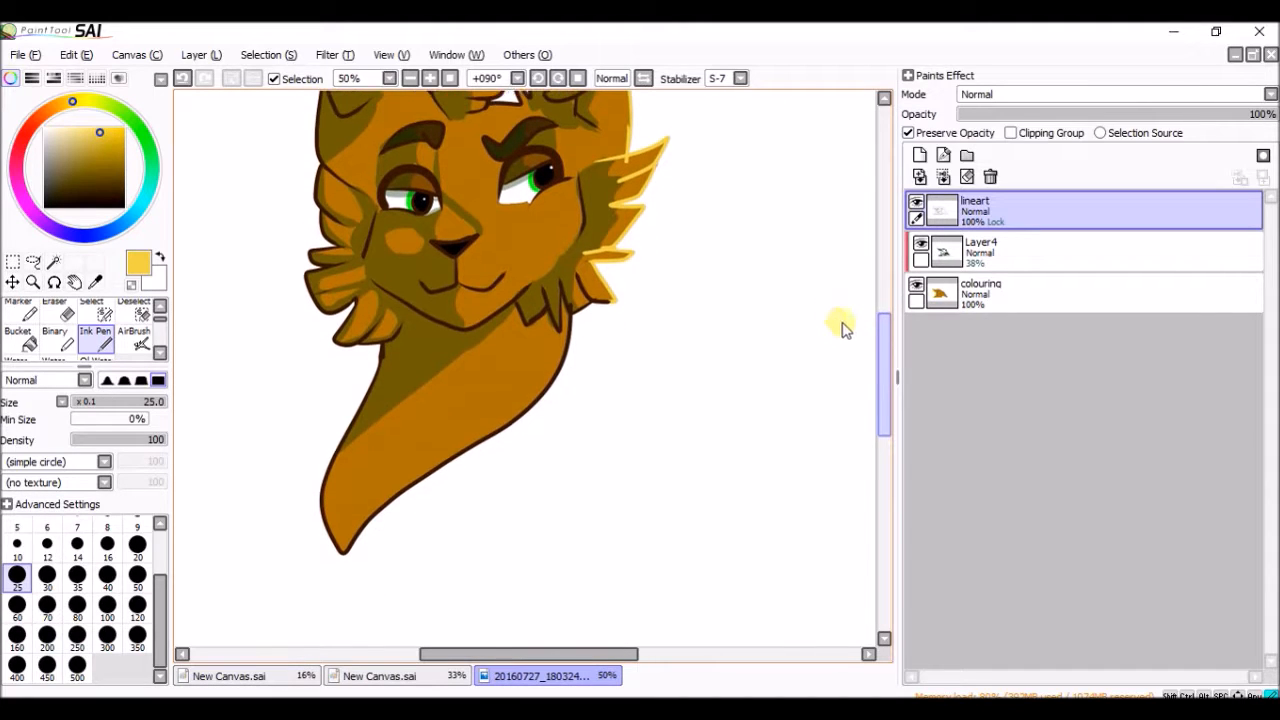
drag(889, 322, 866, 271)
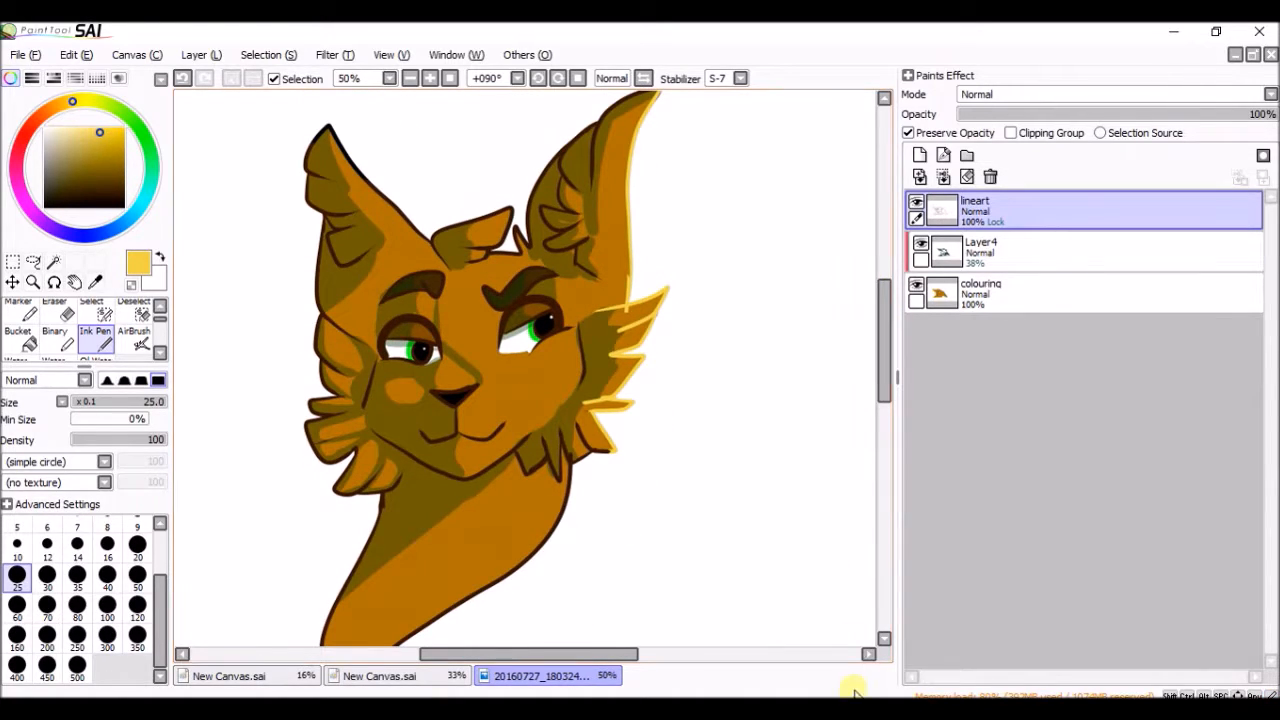